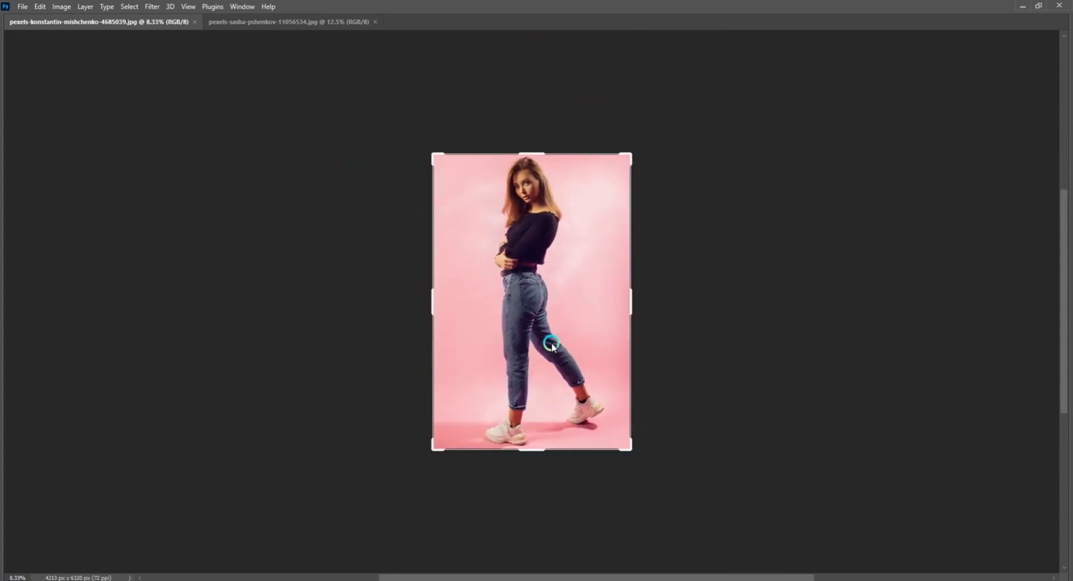
Duplicate the pink-backdrop woman photo into Layer 1 and hide the original Background layer
{"action": "key", "text": "ctrl+plus"}
{"action": "key", "text": "ctrl+plus"}
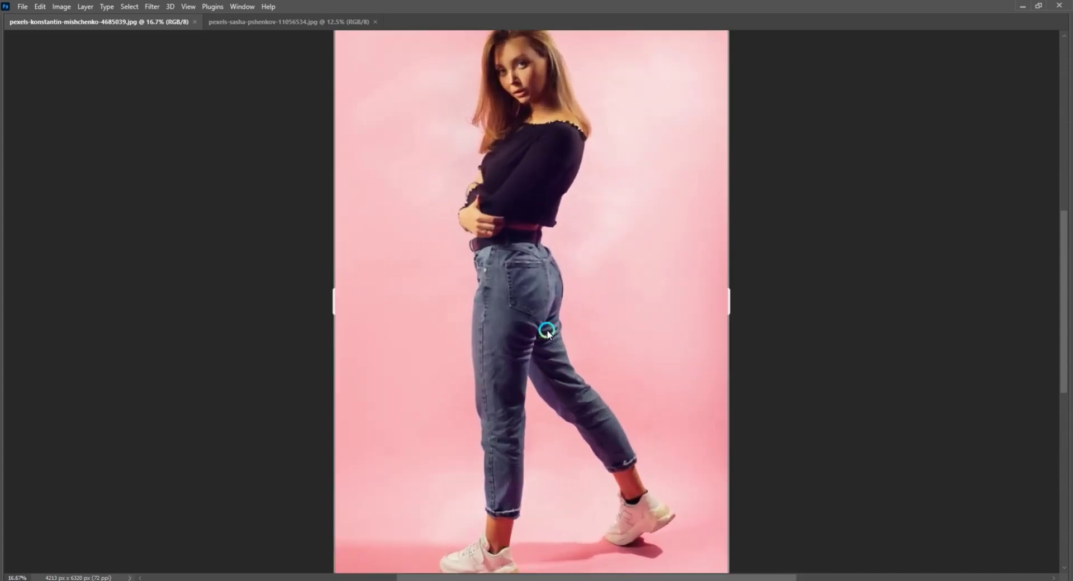
{"action": "mouse_move", "coordinate": [522, 222]}
{"action": "left_mouse_down"}
{"action": "mouse_move", "coordinate": [501, 327]}
{"action": "mouse_move", "coordinate": [515, 129]}
{"action": "left_mouse_up"}
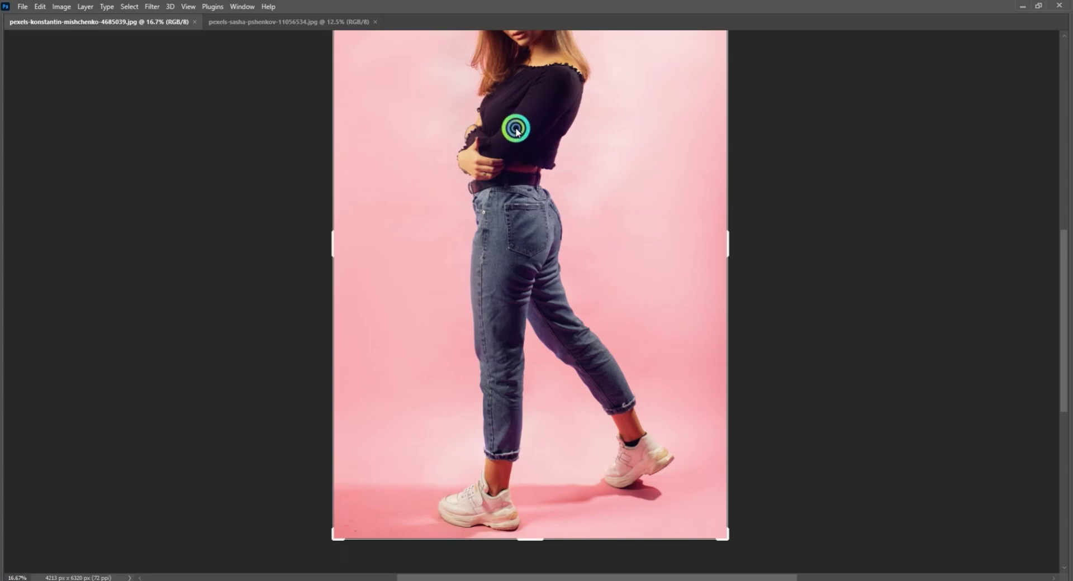
{"action": "key", "text": "Tab"}
{"action": "key", "text": "ctrl+j"}
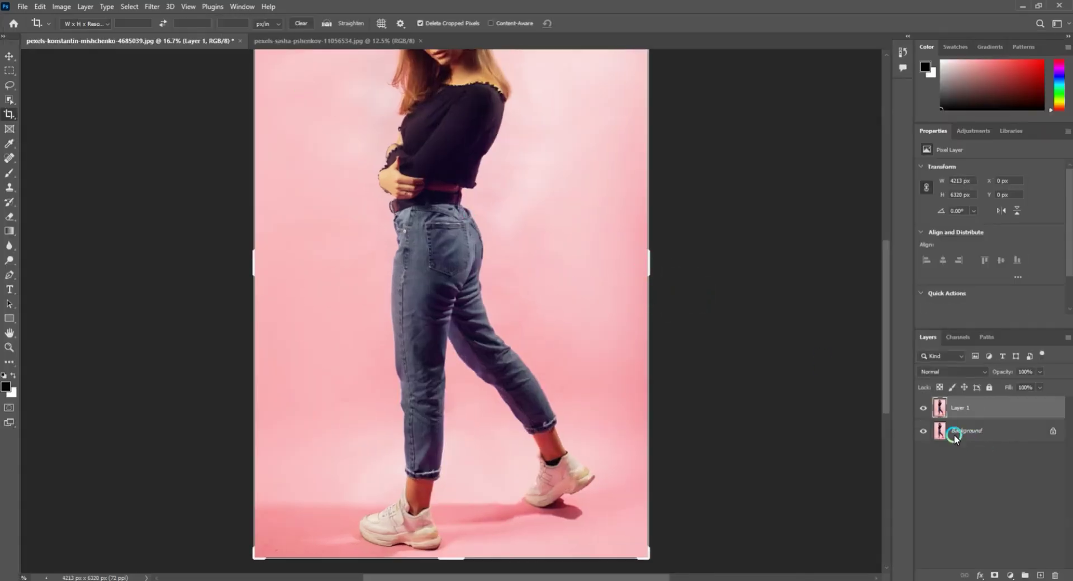
{"action": "left_click", "coordinate": [924, 432]}
Switch from the Lasso to the Polygonal Lasso selection tool
{"action": "left_click", "coordinate": [13, 92]}
{"action": "left_click", "coordinate": [32, 81]}
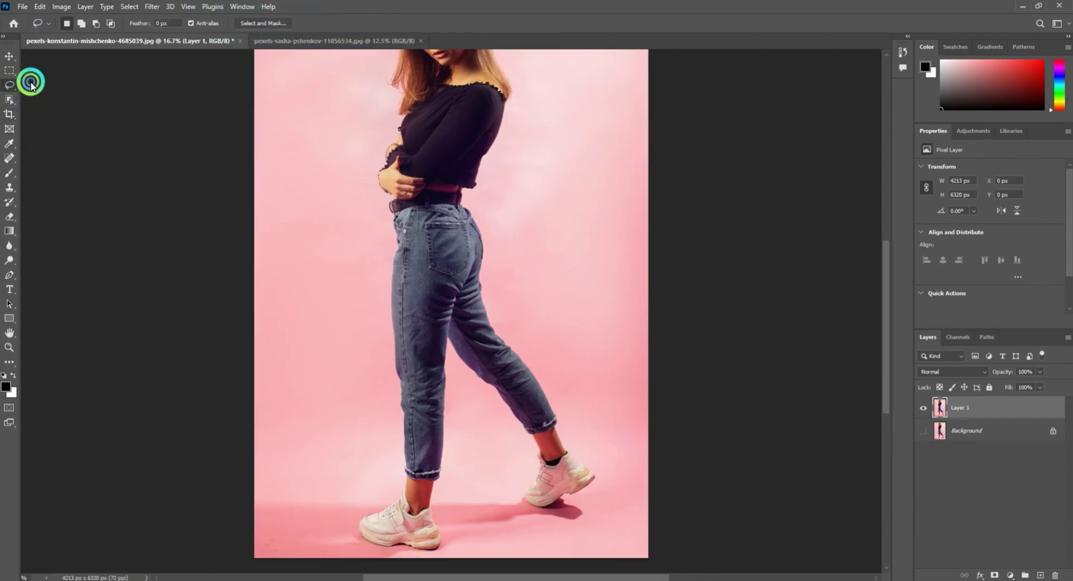
{"action": "left_click_drag", "start_coordinate": [4, 91], "coordinate": [27, 88]}
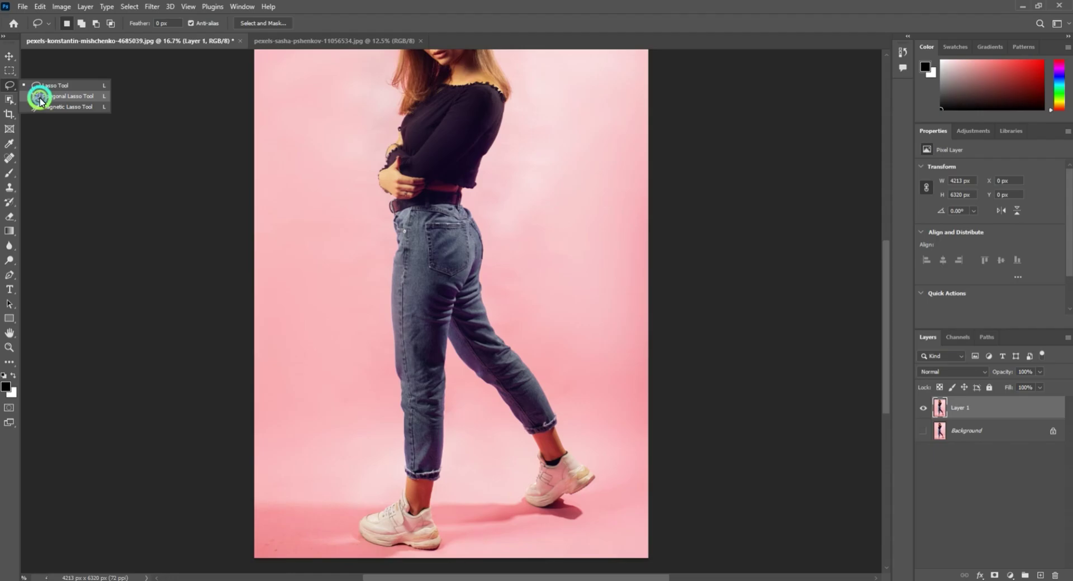
{"action": "left_click", "coordinate": [40, 99]}
Use Select and Mask's Select Subject, retrying after the warning, and output a layer mask
{"action": "left_click", "coordinate": [260, 24]}
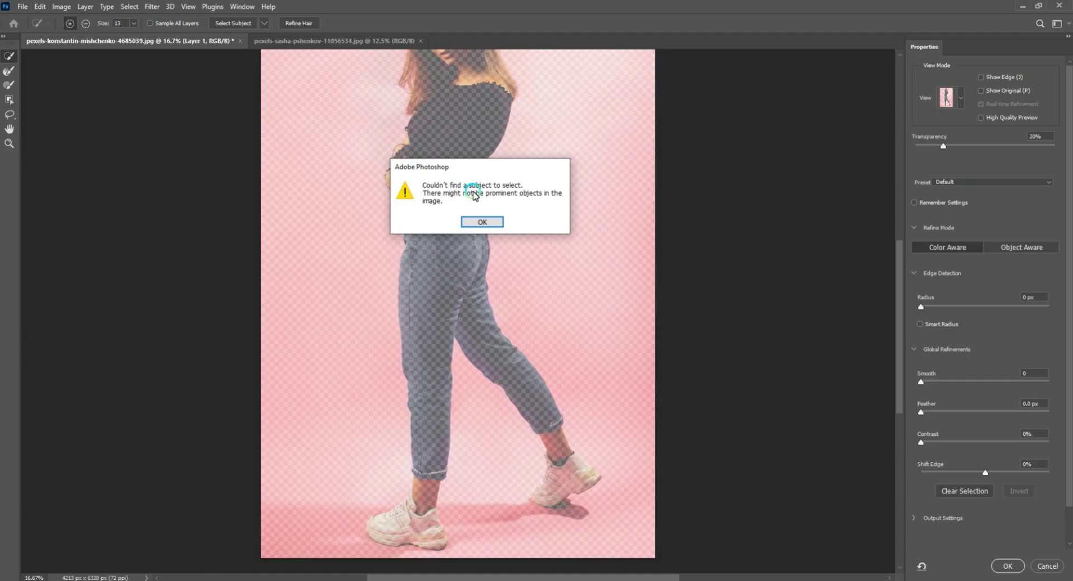
{"action": "left_click", "coordinate": [479, 223]}
{"action": "left_click", "coordinate": [232, 23]}
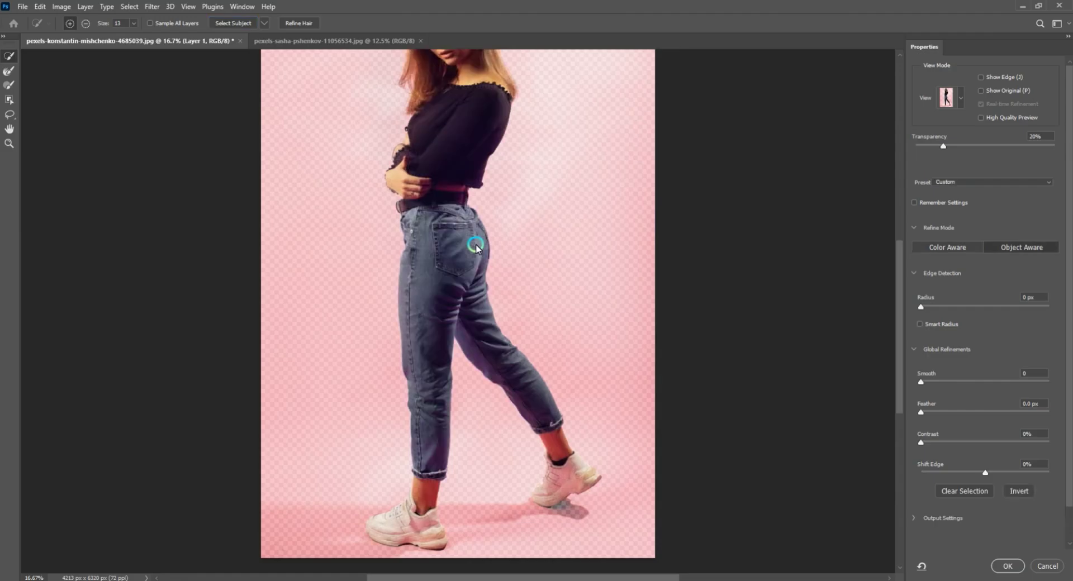
{"action": "left_click", "coordinate": [1009, 568]}
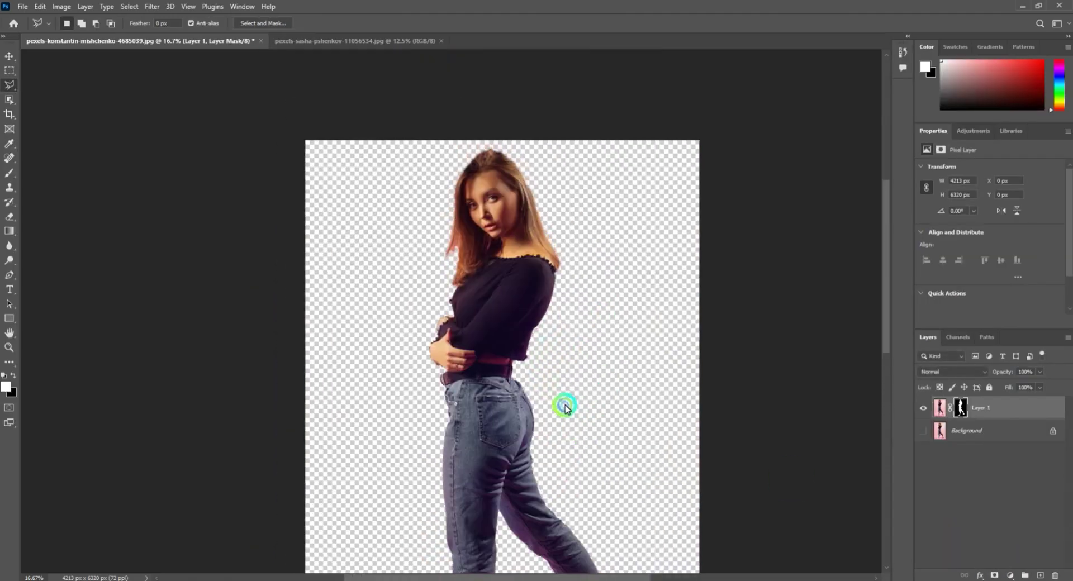
Load Layer 1's mask as a selection and delete the masked copy layer
{"action": "left_click_drag", "start_coordinate": [512, 256], "coordinate": [587, 407]}
{"action": "left_click", "coordinate": [955, 410], "text": "ctrl"}
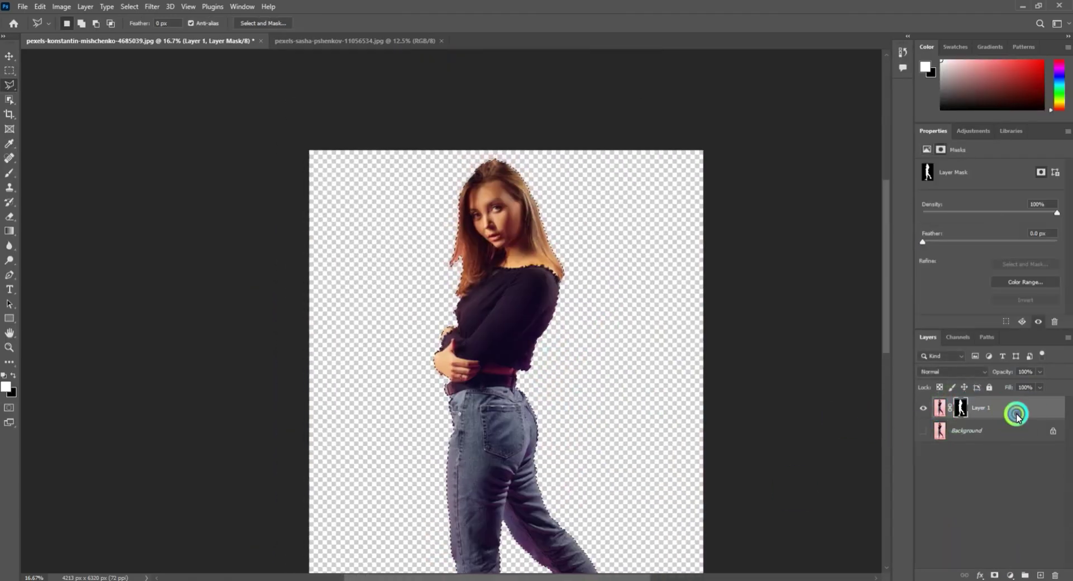
{"action": "left_click_drag", "start_coordinate": [955, 410], "coordinate": [1055, 575]}
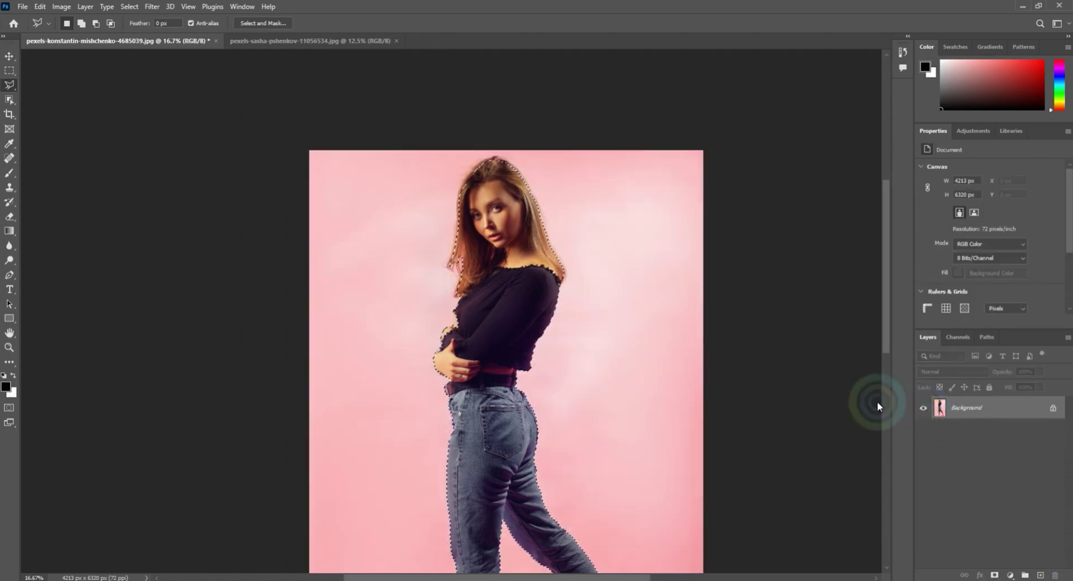
Zoom in on her legs and trace the selection outline around her shoes
{"action": "scroll", "coordinate": [503, 91], "scroll_direction": "down", "scroll_amount": 2}
{"action": "scroll", "coordinate": [697, 433], "scroll_direction": "down", "scroll_amount": 4}
{"action": "key", "text": "ctrl+plus"}
{"action": "scroll", "coordinate": [491, 426], "scroll_direction": "up", "scroll_amount": 1}
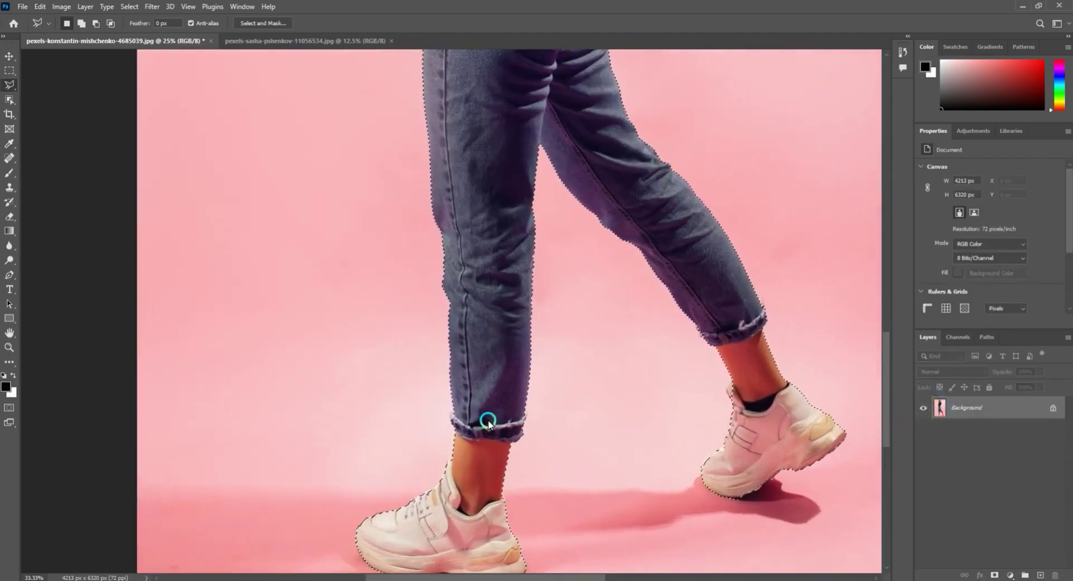
{"action": "scroll", "coordinate": [455, 502], "scroll_direction": "up", "scroll_amount": 1}
{"action": "left_click_drag", "start_coordinate": [455, 503], "coordinate": [618, 184]}
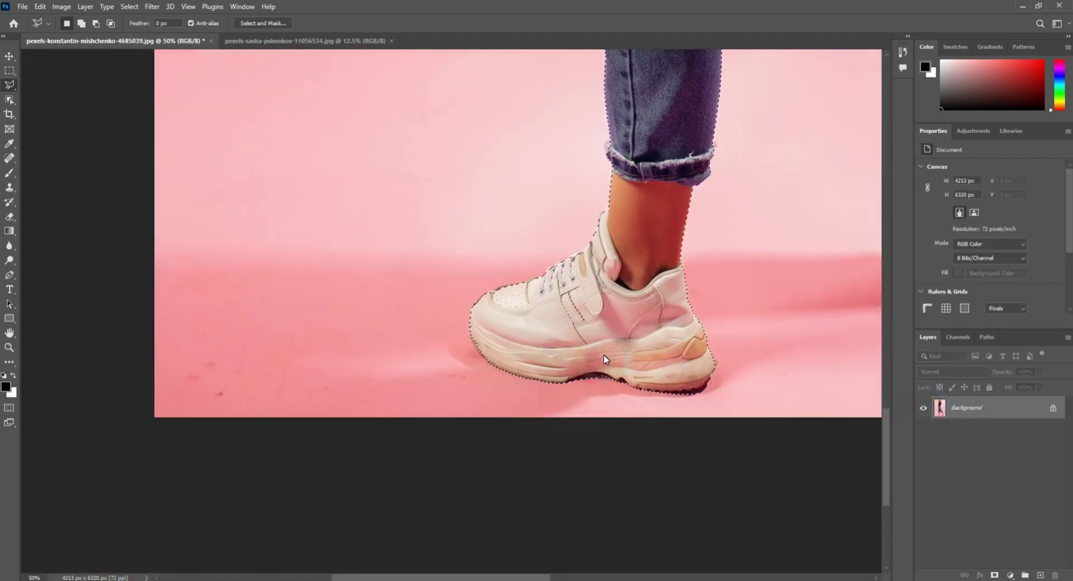
{"action": "scroll", "coordinate": [539, 304], "scroll_direction": "up", "scroll_amount": 2}
{"action": "scroll", "coordinate": [539, 304], "scroll_direction": "up", "scroll_amount": 1}
{"action": "scroll", "coordinate": [555, 386], "scroll_direction": "up", "scroll_amount": 1}
{"action": "scroll", "coordinate": [555, 386], "scroll_direction": "up", "scroll_amount": 1}
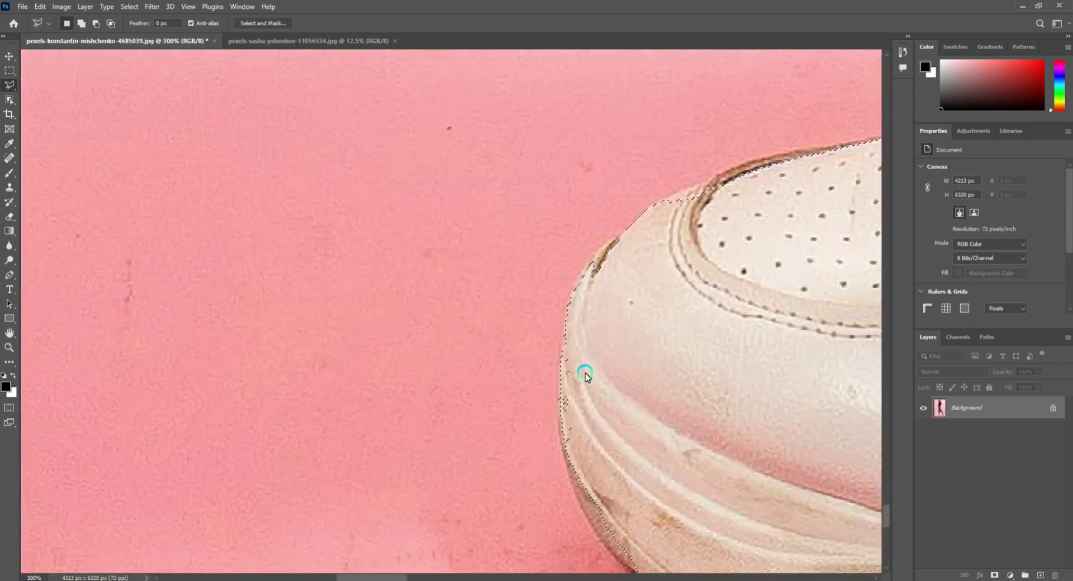
{"action": "scroll", "coordinate": [551, 437], "scroll_direction": "down", "scroll_amount": 1}
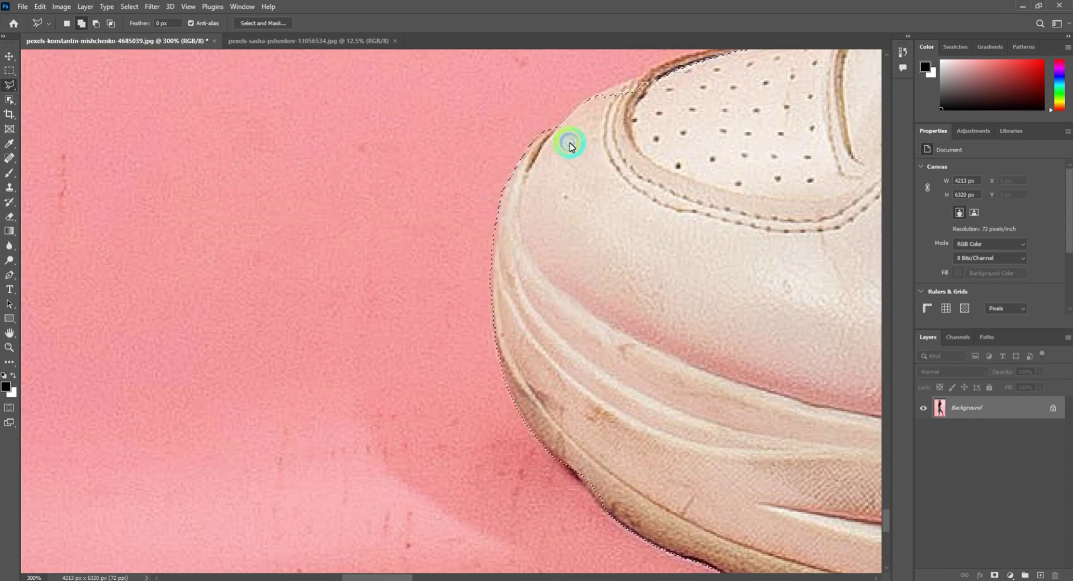
{"action": "scroll", "coordinate": [395, 361], "scroll_direction": "up", "scroll_amount": 1}
{"action": "scroll", "coordinate": [719, 240], "scroll_direction": "up", "scroll_amount": 1}
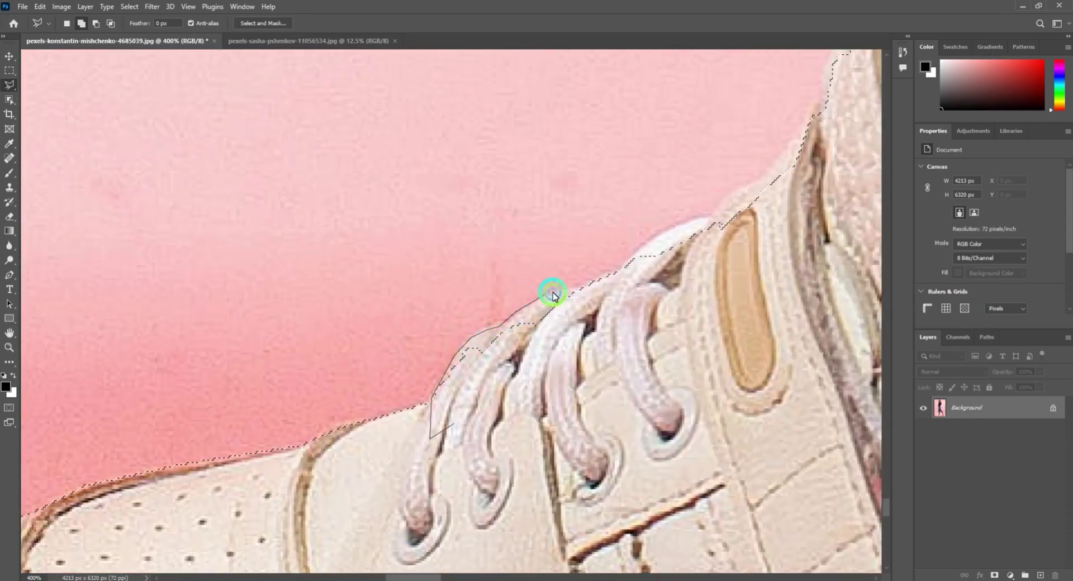
{"action": "scroll", "coordinate": [553, 295], "scroll_direction": "down", "scroll_amount": 2}
{"action": "scroll", "coordinate": [570, 251], "scroll_direction": "up", "scroll_amount": 1}
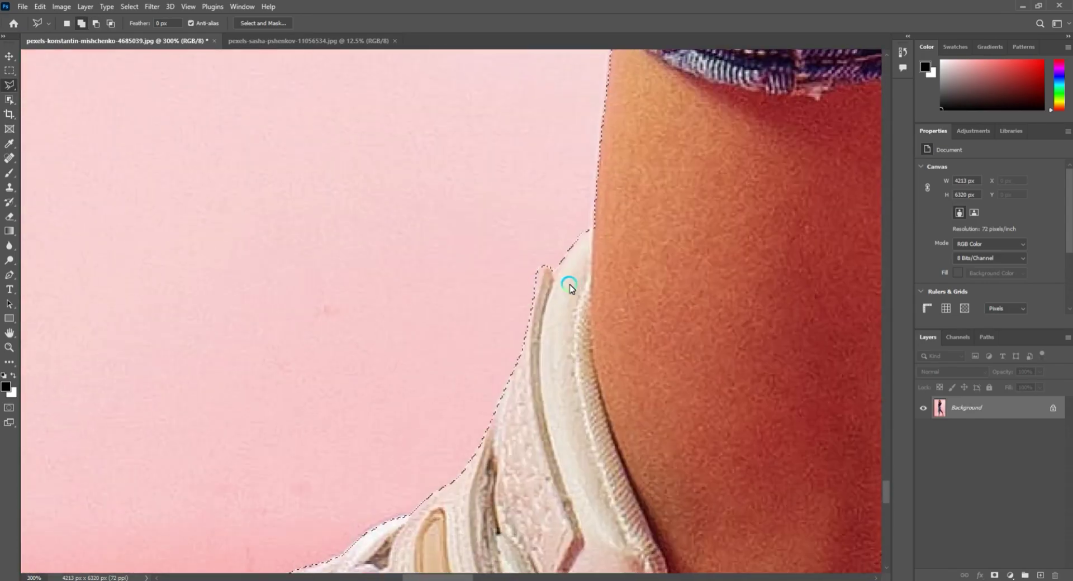
{"action": "scroll", "coordinate": [569, 286], "scroll_direction": "up", "scroll_amount": 3}
{"action": "scroll", "coordinate": [547, 173], "scroll_direction": "up", "scroll_amount": 3}
{"action": "scroll", "coordinate": [542, 434], "scroll_direction": "up", "scroll_amount": 2}
{"action": "scroll", "coordinate": [571, 360], "scroll_direction": "up", "scroll_amount": 2}
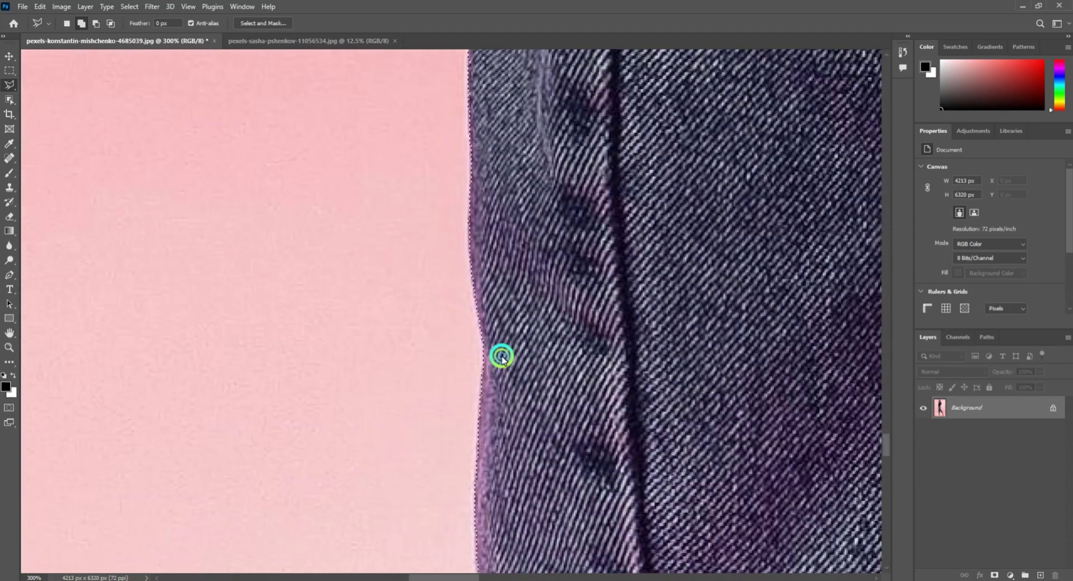
{"action": "scroll", "coordinate": [498, 336], "scroll_direction": "up", "scroll_amount": 2}
{"action": "scroll", "coordinate": [491, 296], "scroll_direction": "up", "scroll_amount": 2}
{"action": "scroll", "coordinate": [486, 336], "scroll_direction": "up", "scroll_amount": 2}
{"action": "scroll", "coordinate": [481, 369], "scroll_direction": "up", "scroll_amount": 2}
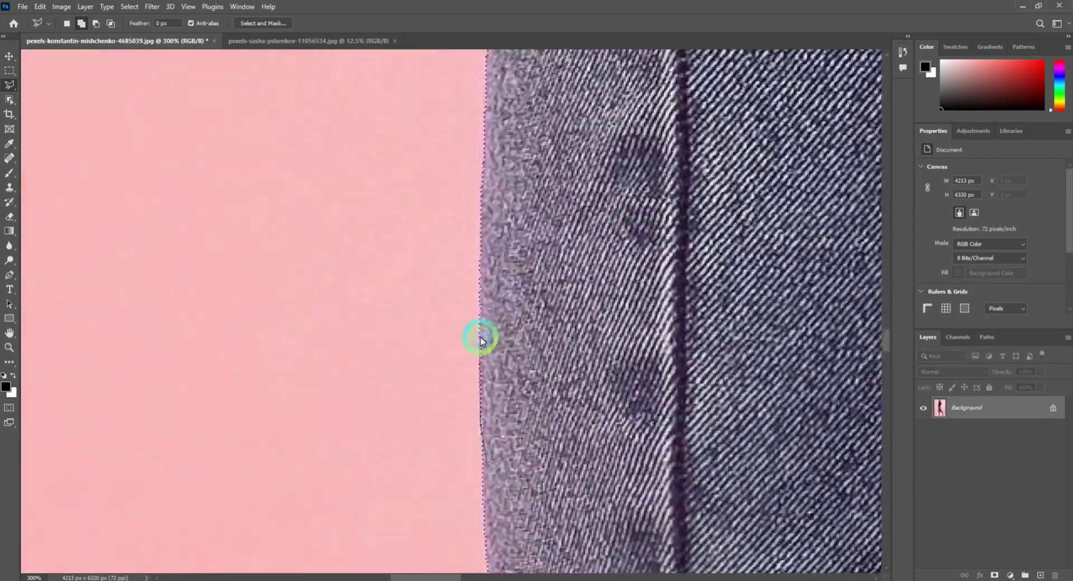
Continue the outline along the jeans and torso edges to close it around her figure
{"action": "left_click_drag", "start_coordinate": [481, 339], "coordinate": [514, 397]}
{"action": "scroll", "coordinate": [642, 299], "scroll_direction": "up", "scroll_amount": 3}
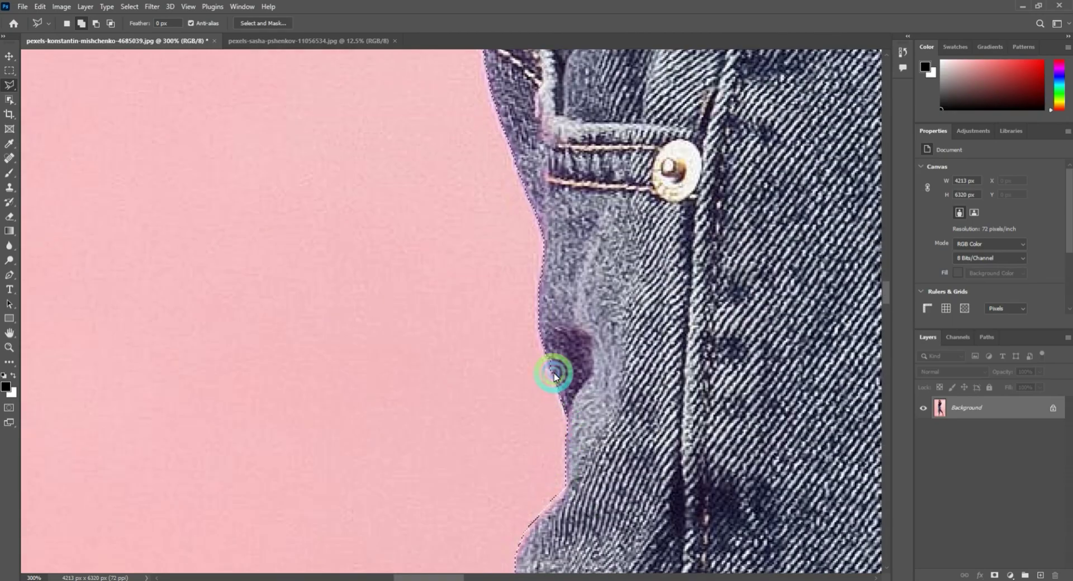
{"action": "scroll", "coordinate": [551, 376], "scroll_direction": "up", "scroll_amount": 3}
{"action": "scroll", "coordinate": [508, 316], "scroll_direction": "up", "scroll_amount": 3}
{"action": "scroll", "coordinate": [530, 341], "scroll_direction": "up", "scroll_amount": 2}
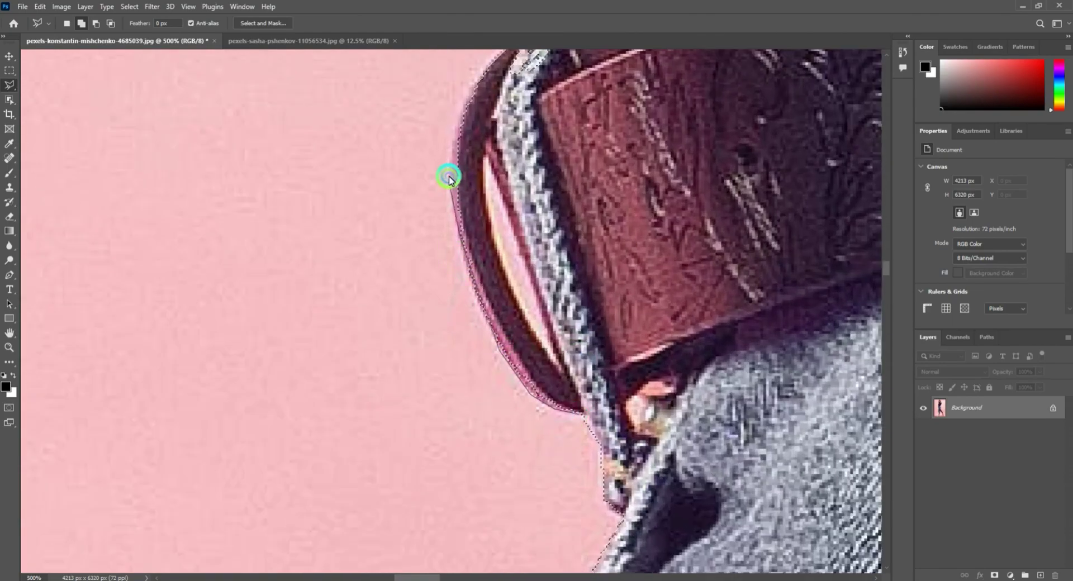
{"action": "scroll", "coordinate": [456, 190], "scroll_direction": "up", "scroll_amount": 3}
{"action": "scroll", "coordinate": [462, 202], "scroll_direction": "down", "scroll_amount": 3}
{"action": "scroll", "coordinate": [447, 257], "scroll_direction": "up", "scroll_amount": 3}
{"action": "scroll", "coordinate": [436, 310], "scroll_direction": "up", "scroll_amount": 3}
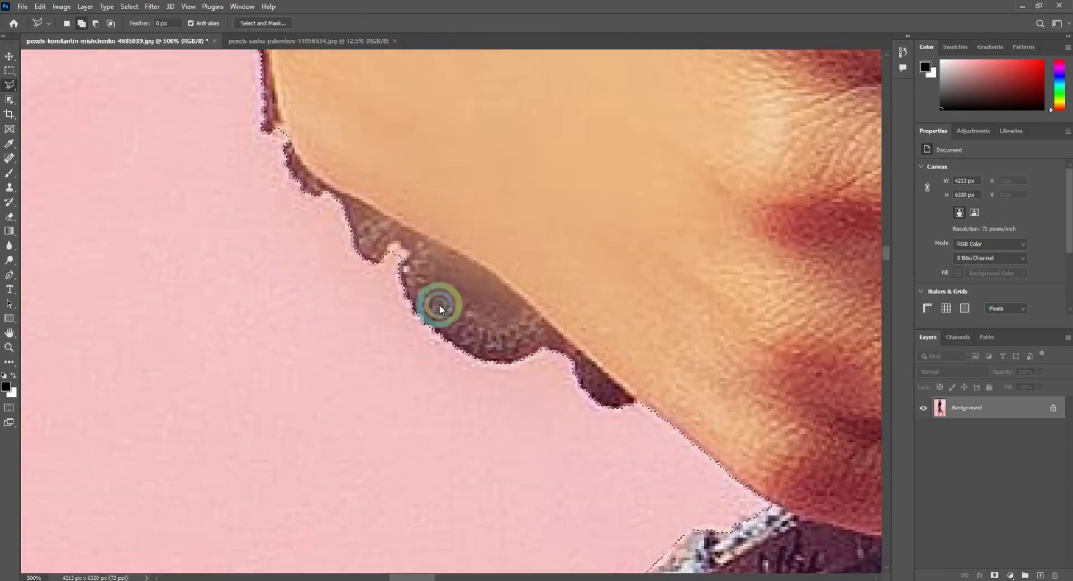
{"action": "scroll", "coordinate": [440, 308], "scroll_direction": "up", "scroll_amount": 3}
{"action": "scroll", "coordinate": [421, 290], "scroll_direction": "up", "scroll_amount": 3}
{"action": "scroll", "coordinate": [524, 318], "scroll_direction": "up", "scroll_amount": 3}
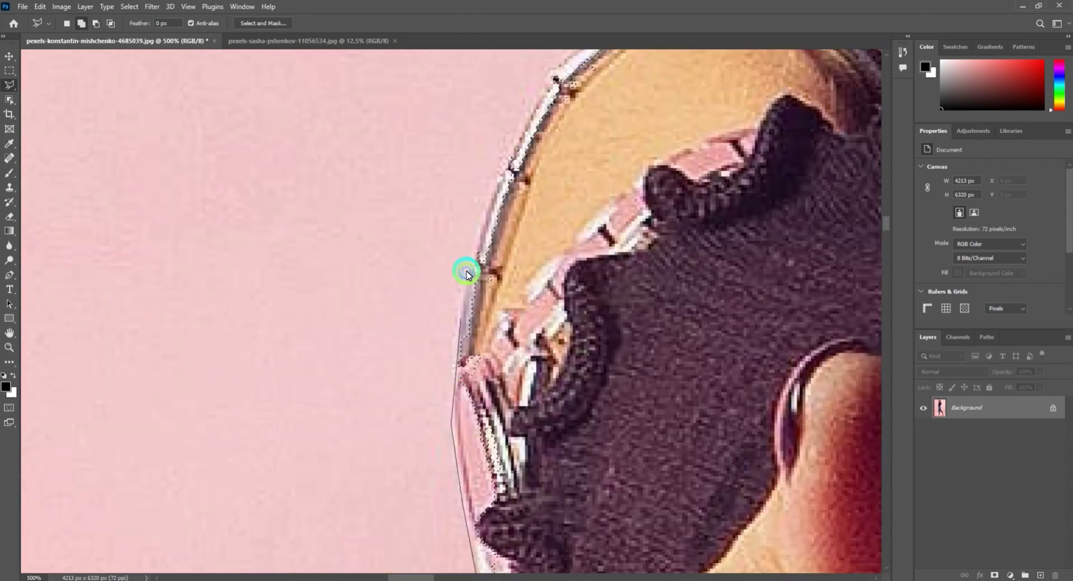
{"action": "scroll", "coordinate": [467, 273], "scroll_direction": "up", "scroll_amount": 3}
{"action": "scroll", "coordinate": [568, 215], "scroll_direction": "up", "scroll_amount": 3}
{"action": "scroll", "coordinate": [482, 469], "scroll_direction": "up", "scroll_amount": 3}
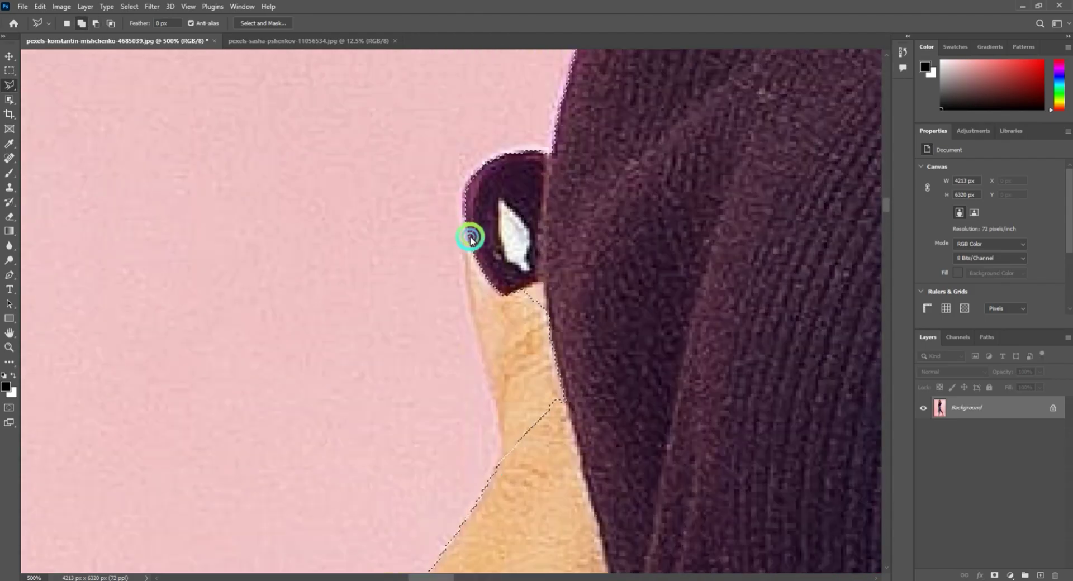
{"action": "scroll", "coordinate": [470, 240], "scroll_direction": "down", "scroll_amount": 2}
{"action": "scroll", "coordinate": [415, 475], "scroll_direction": "down", "scroll_amount": 2}
{"action": "scroll", "coordinate": [597, 324], "scroll_direction": "down", "scroll_amount": 1}
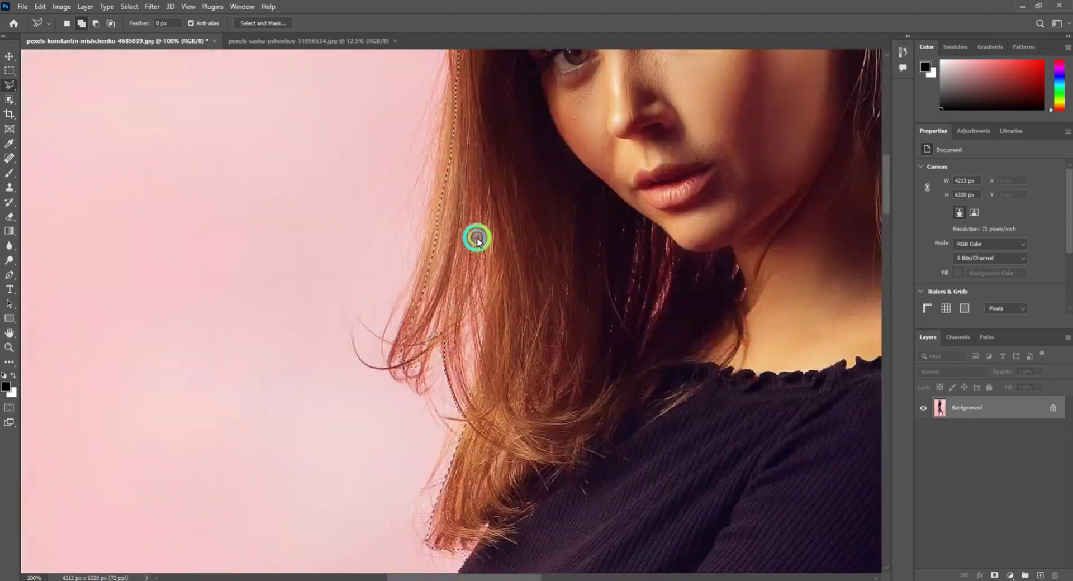
{"action": "scroll", "coordinate": [426, 407], "scroll_direction": "up", "scroll_amount": 2}
{"action": "scroll", "coordinate": [439, 440], "scroll_direction": "up", "scroll_amount": 5}
{"action": "scroll", "coordinate": [514, 271], "scroll_direction": "right", "scroll_amount": 6}
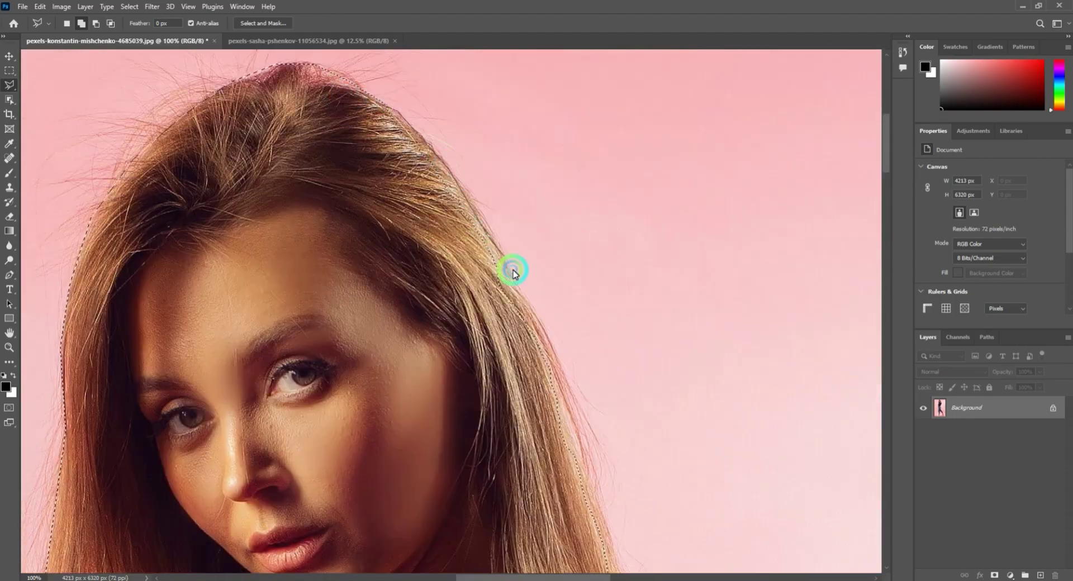
{"action": "scroll", "coordinate": [541, 247], "scroll_direction": "down", "scroll_amount": 5}
{"action": "scroll", "coordinate": [450, 302], "scroll_direction": "up", "scroll_amount": 2}
{"action": "scroll", "coordinate": [450, 302], "scroll_direction": "down", "scroll_amount": 3}
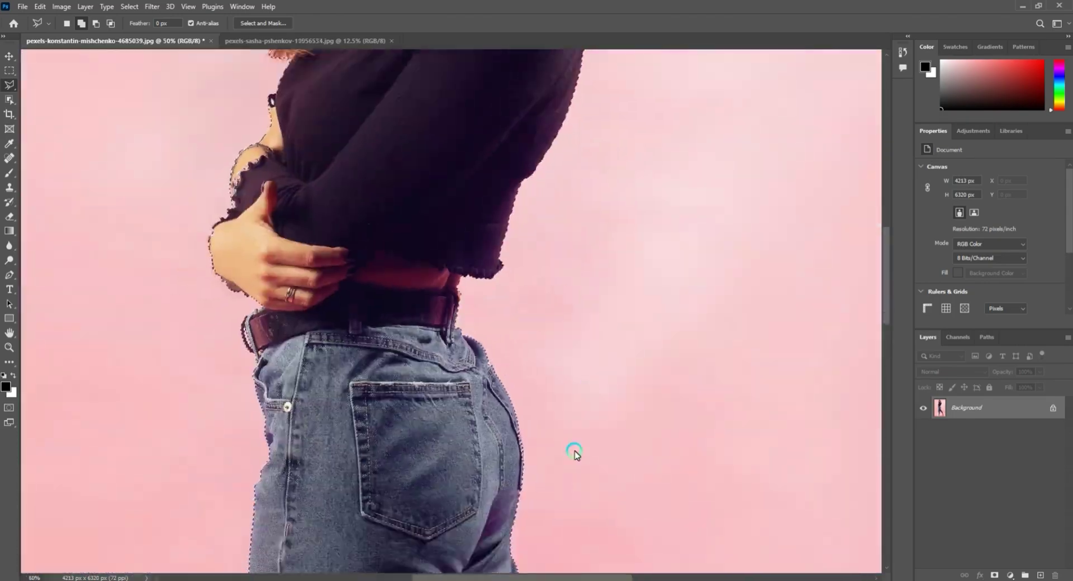
{"action": "scroll", "coordinate": [576, 450], "scroll_direction": "down", "scroll_amount": 5}
{"action": "scroll", "coordinate": [520, 349], "scroll_direction": "up", "scroll_amount": 3}
{"action": "scroll", "coordinate": [619, 206], "scroll_direction": "down", "scroll_amount": 3}
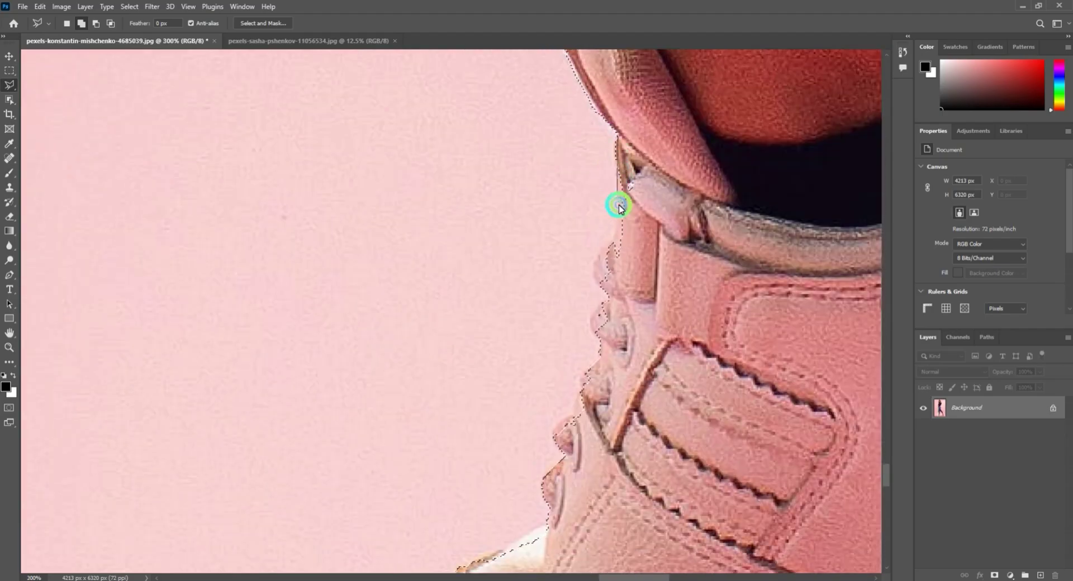
{"action": "scroll", "coordinate": [606, 190], "scroll_direction": "down", "scroll_amount": 3}
{"action": "scroll", "coordinate": [635, 149], "scroll_direction": "down", "scroll_amount": 4}
{"action": "scroll", "coordinate": [635, 149], "scroll_direction": "up", "scroll_amount": 1}
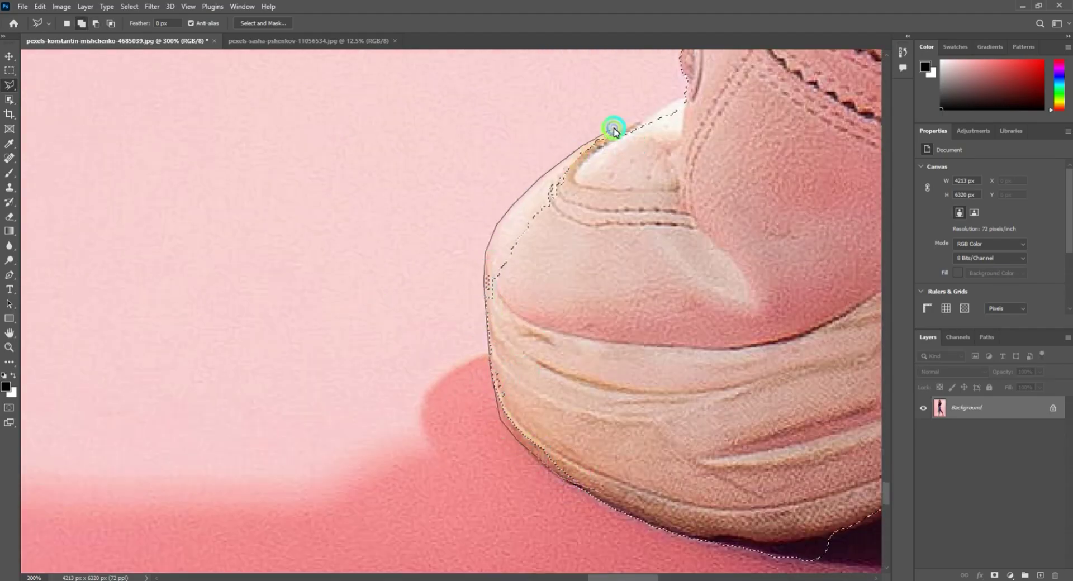
{"action": "scroll", "coordinate": [614, 130], "scroll_direction": "down", "scroll_amount": 5}
{"action": "scroll", "coordinate": [456, 378], "scroll_direction": "right", "scroll_amount": 2}
{"action": "scroll", "coordinate": [407, 400], "scroll_direction": "right", "scroll_amount": 5}
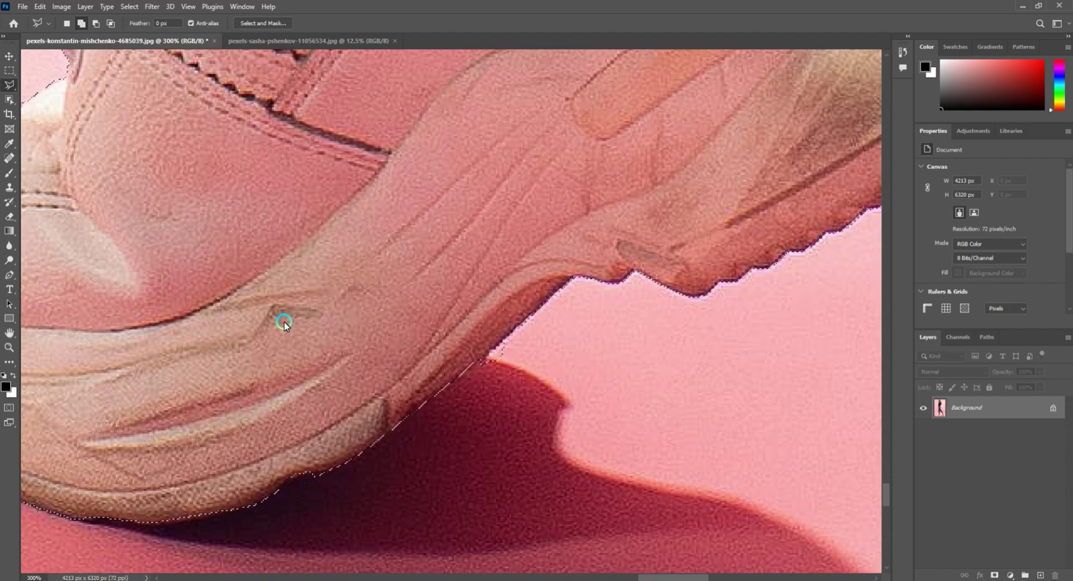
{"action": "scroll", "coordinate": [451, 376], "scroll_direction": "down", "scroll_amount": 3}
{"action": "scroll", "coordinate": [546, 359], "scroll_direction": "right", "scroll_amount": 3}
{"action": "scroll", "coordinate": [496, 292], "scroll_direction": "right", "scroll_amount": 5}
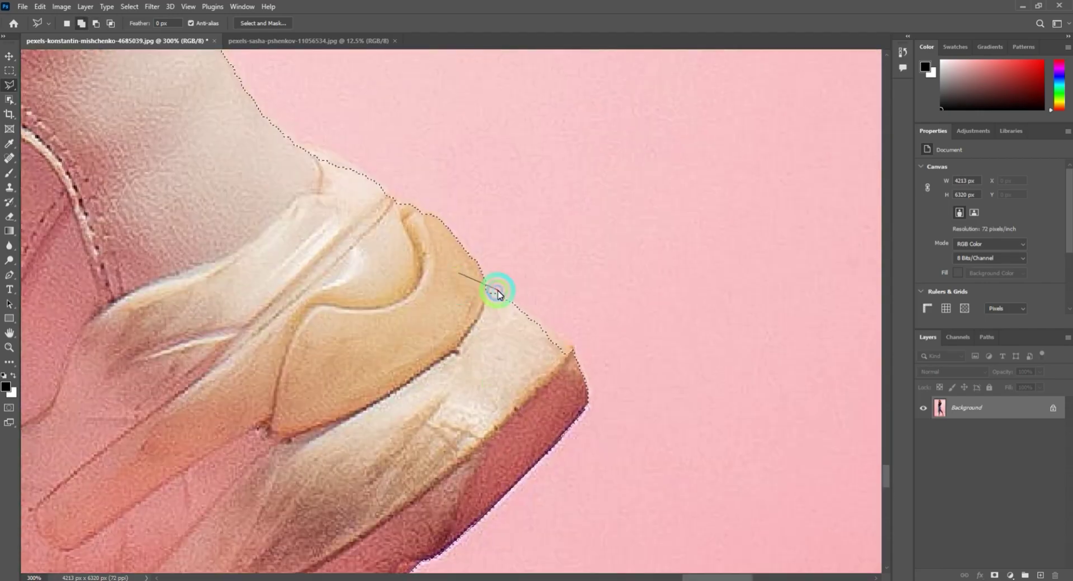
{"action": "scroll", "coordinate": [447, 285], "scroll_direction": "up", "scroll_amount": 5}
{"action": "scroll", "coordinate": [216, 390], "scroll_direction": "up", "scroll_amount": 10}
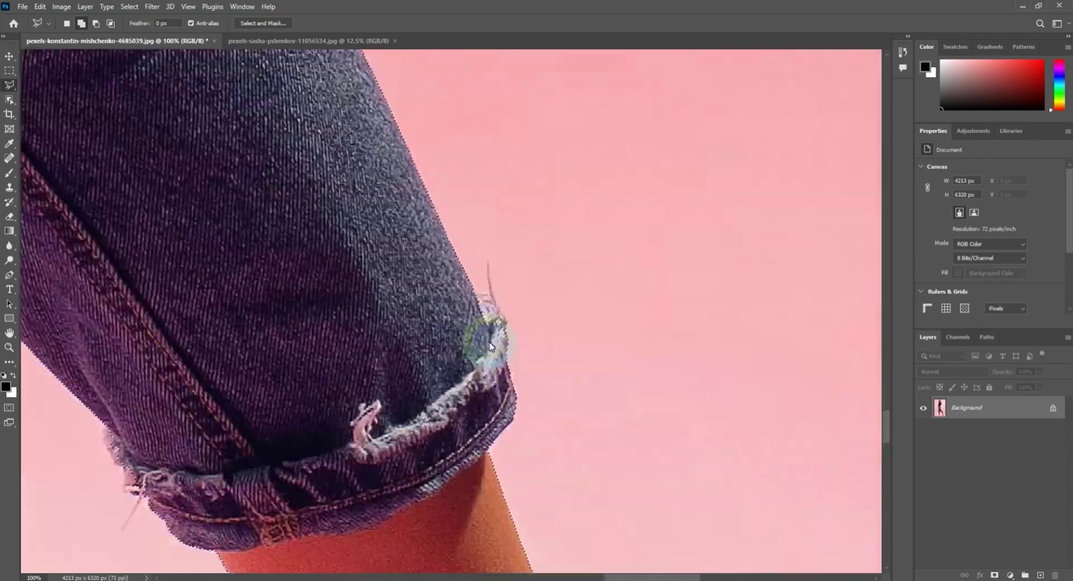
{"action": "scroll", "coordinate": [391, 306], "scroll_direction": "up", "scroll_amount": 3}
{"action": "scroll", "coordinate": [321, 305], "scroll_direction": "left", "scroll_amount": 5}
{"action": "scroll", "coordinate": [371, 318], "scroll_direction": "up", "scroll_amount": 5}
{"action": "scroll", "coordinate": [505, 270], "scroll_direction": "up", "scroll_amount": 5}
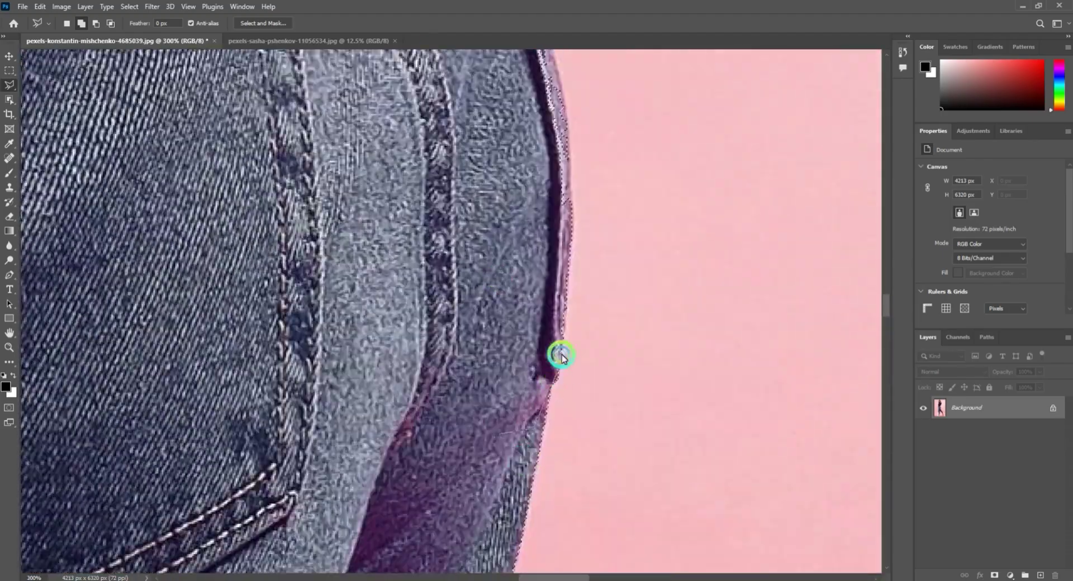
{"action": "scroll", "coordinate": [558, 355], "scroll_direction": "up", "scroll_amount": 3}
{"action": "scroll", "coordinate": [464, 231], "scroll_direction": "down", "scroll_amount": 5}
{"action": "scroll", "coordinate": [497, 376], "scroll_direction": "up", "scroll_amount": 5}
{"action": "scroll", "coordinate": [611, 372], "scroll_direction": "down", "scroll_amount": 5}
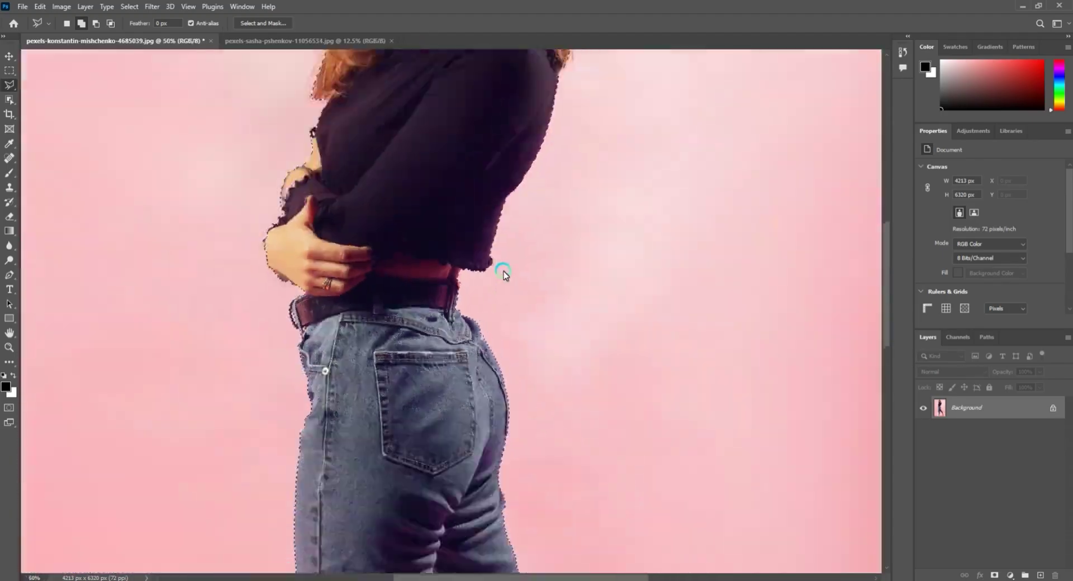
{"action": "scroll", "coordinate": [503, 268], "scroll_direction": "down", "scroll_amount": 3}
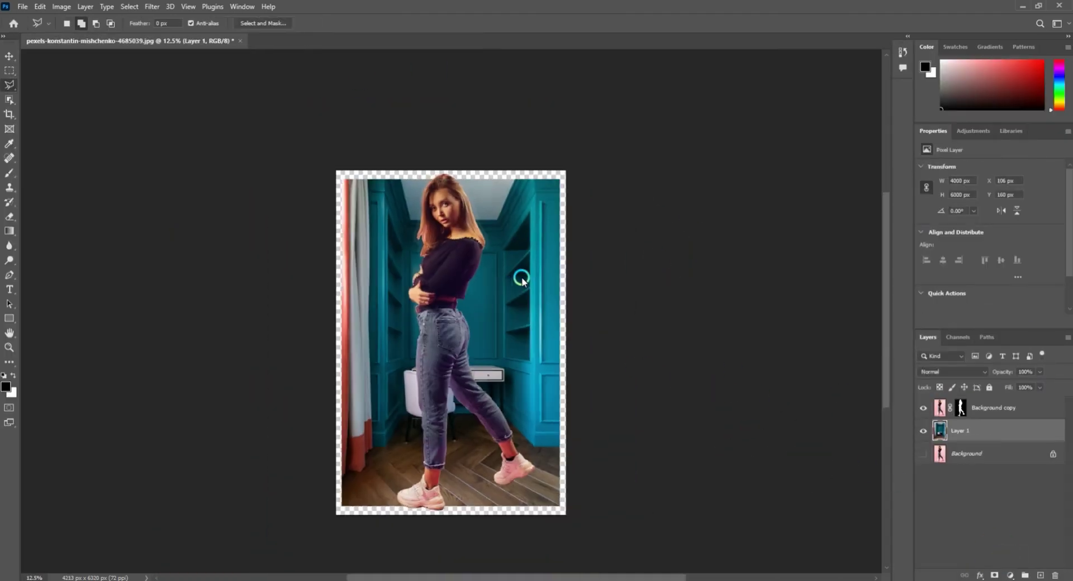
Enlarge the room photo to cover the canvas and duplicate the original Background layer
{"action": "key", "text": "ctrl+t"}
{"action": "left_click_drag", "start_coordinate": [544, 479], "coordinate": [554, 486]}
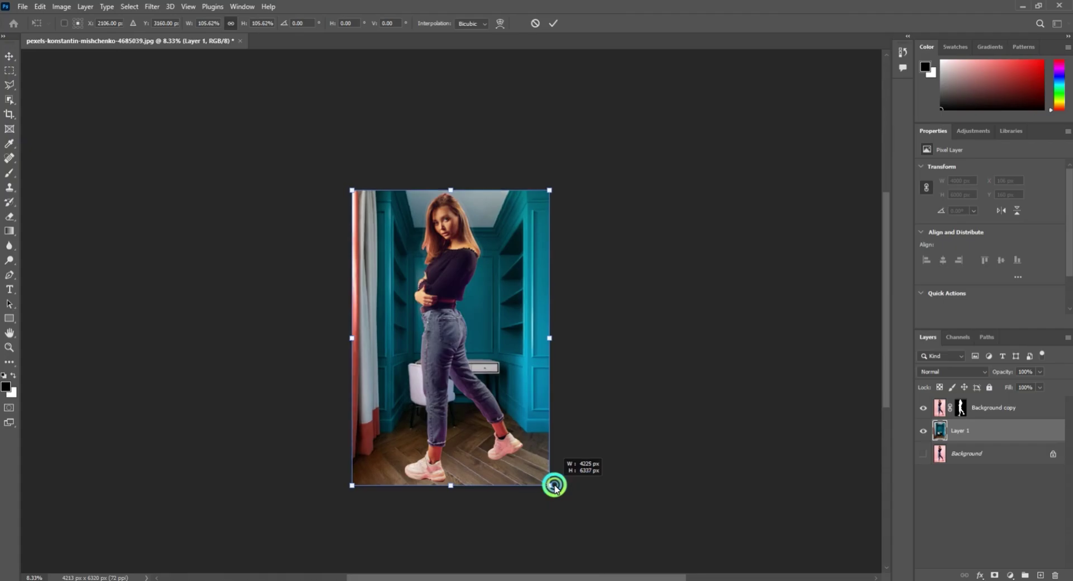
{"action": "key", "text": "Return"}
{"action": "key", "text": "ctrl+plus"}
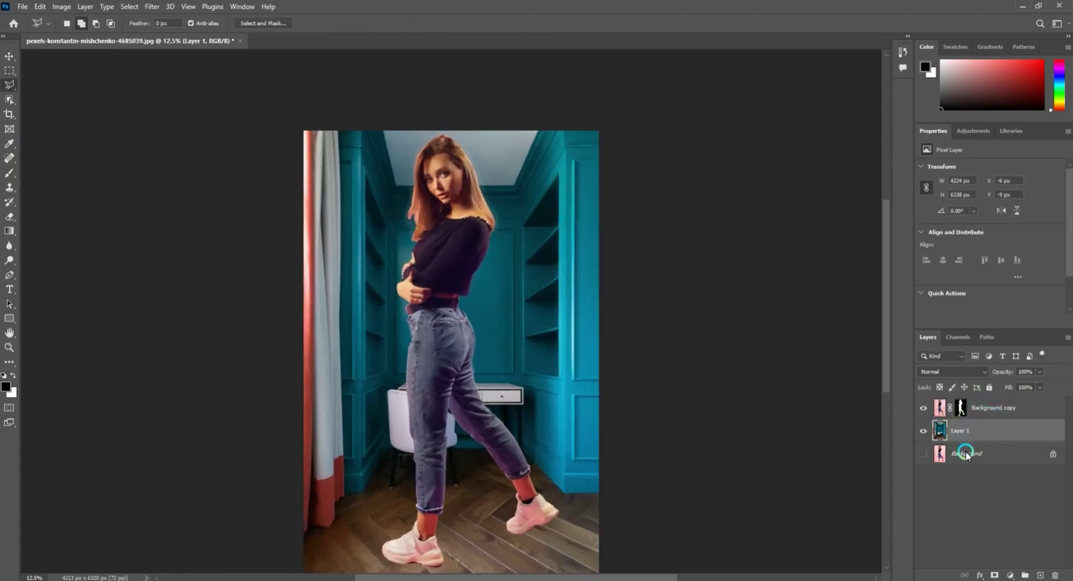
{"action": "left_click", "coordinate": [963, 454]}
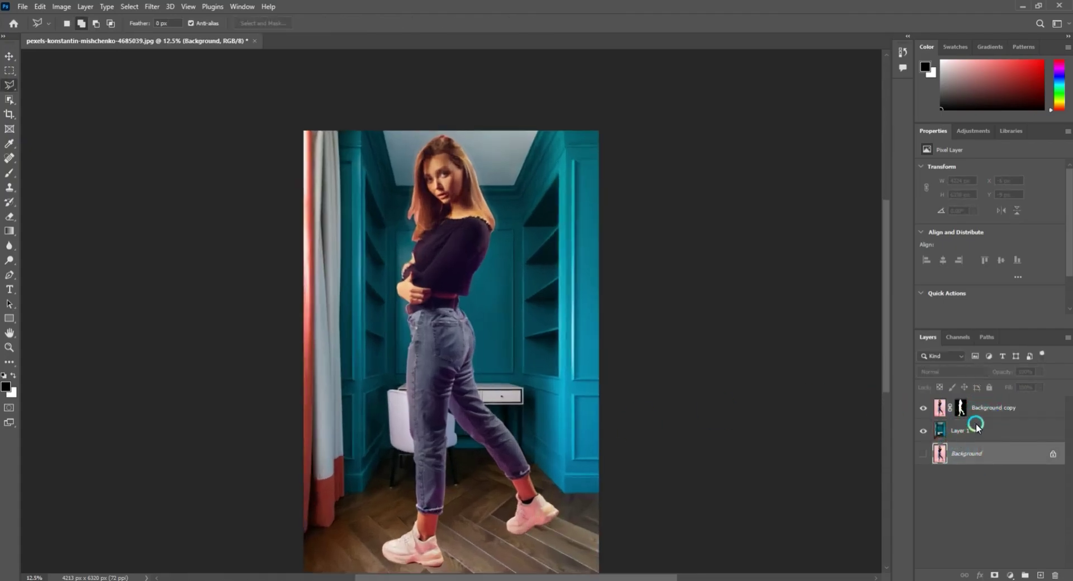
{"action": "key", "text": "ctrl+j"}
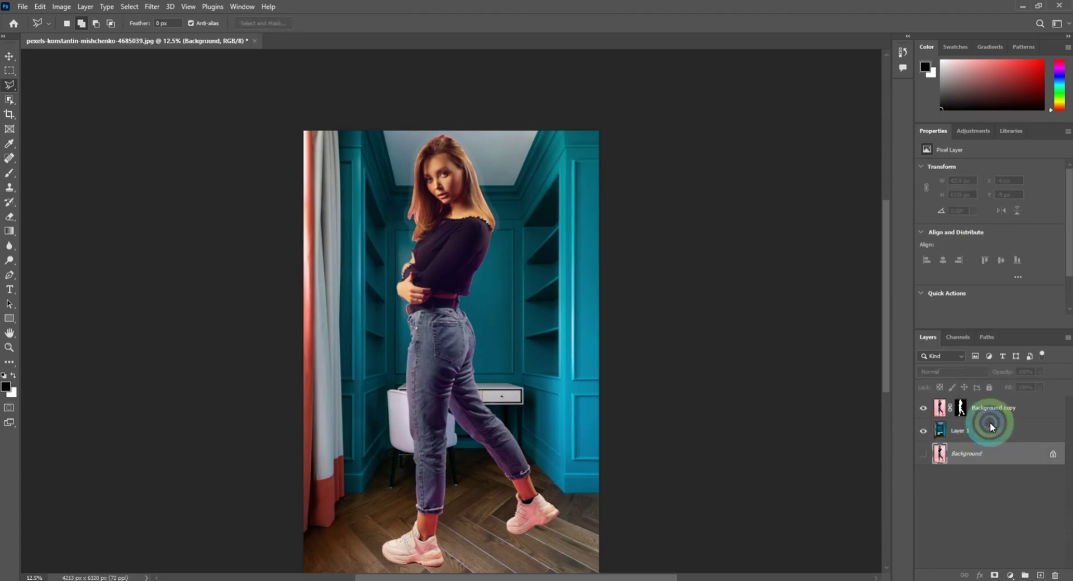
Scale the cut-out woman to about 94% and move her down and left
{"action": "left_click", "coordinate": [992, 415]}
{"action": "key", "text": "ctrl+t"}
{"action": "left_click_drag", "start_coordinate": [597, 132], "coordinate": [569, 208]}
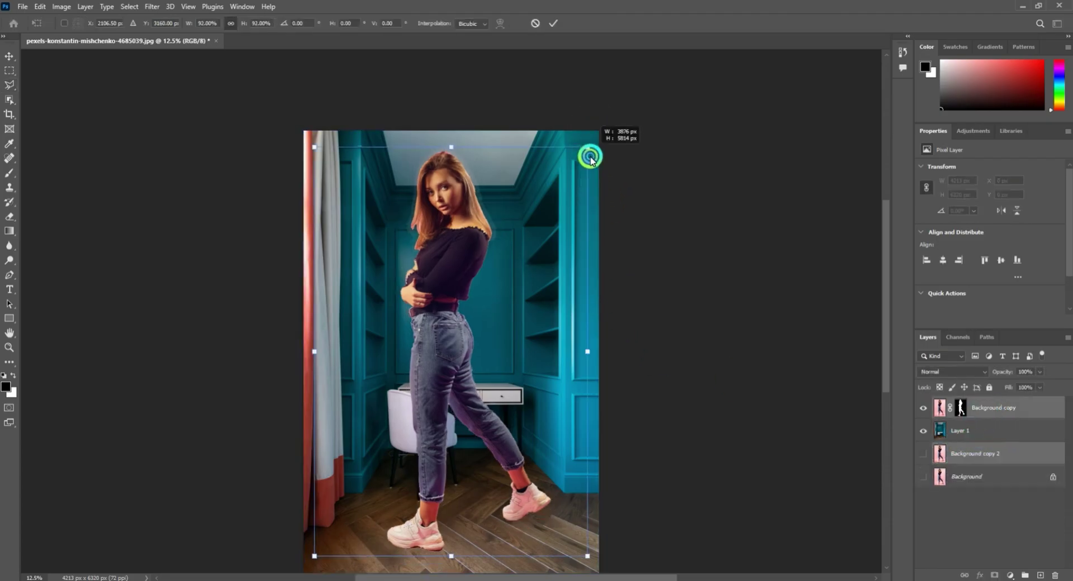
{"action": "left_click_drag", "start_coordinate": [497, 269], "coordinate": [496, 321]}
{"action": "key", "text": "ctrl+minus"}
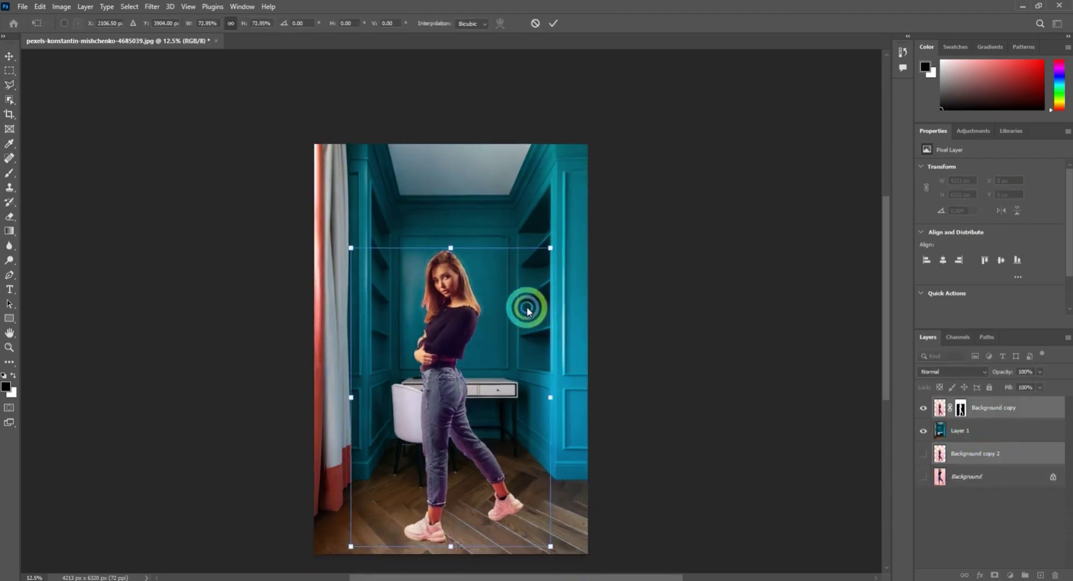
{"action": "left_click_drag", "start_coordinate": [527, 272], "coordinate": [537, 249]}
{"action": "left_click_drag", "start_coordinate": [523, 290], "coordinate": [502, 312]}
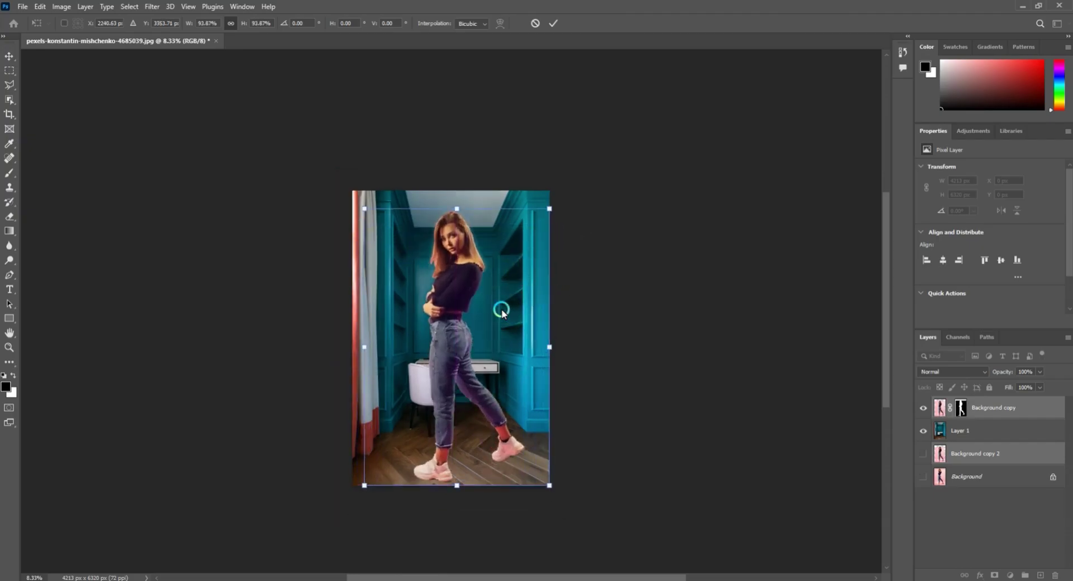
{"action": "key", "text": "Return"}
Shift Layer 1's room photo upward so a transparent strip remains below her feet
{"action": "key", "text": "l"}
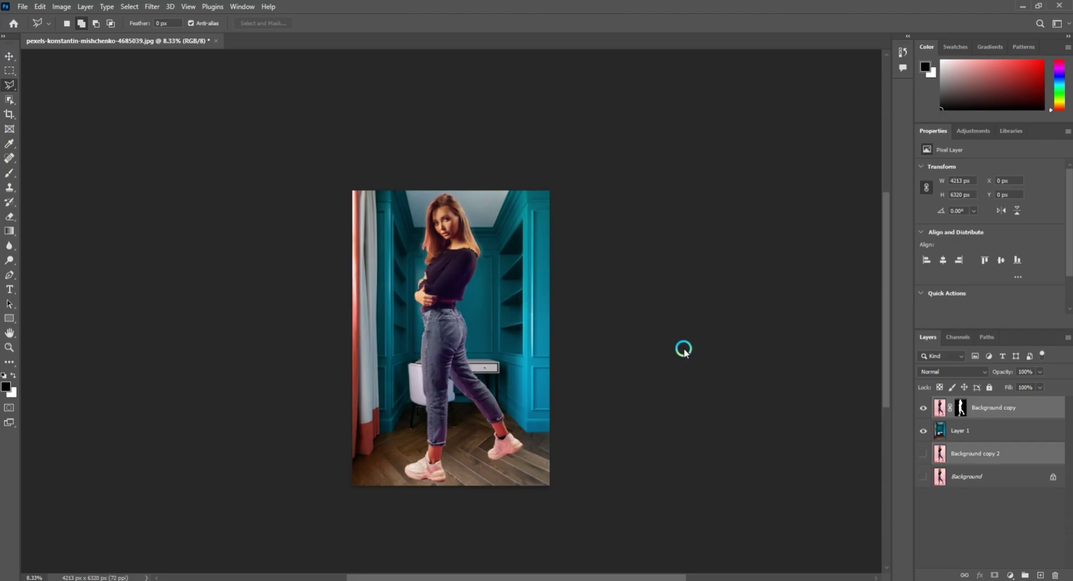
{"action": "left_click", "coordinate": [969, 439]}
{"action": "key", "text": "ctrl+t"}
{"action": "left_click_drag", "start_coordinate": [482, 456], "coordinate": [486, 392]}
{"action": "key", "text": "Return"}
{"action": "key", "text": "l"}
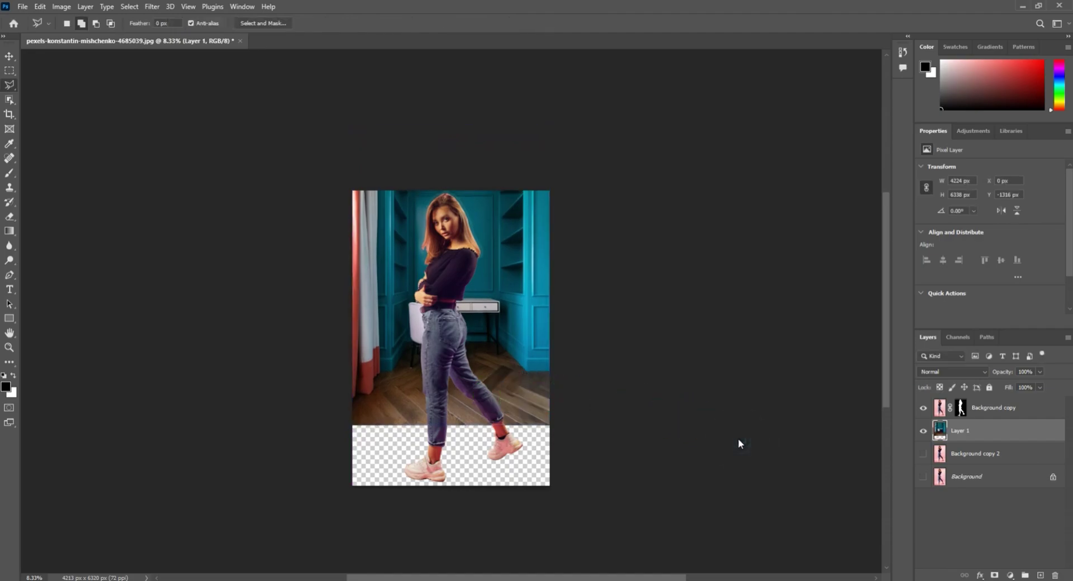
{"action": "scroll", "coordinate": [466, 364], "scroll_direction": "up", "scroll_amount": 2}
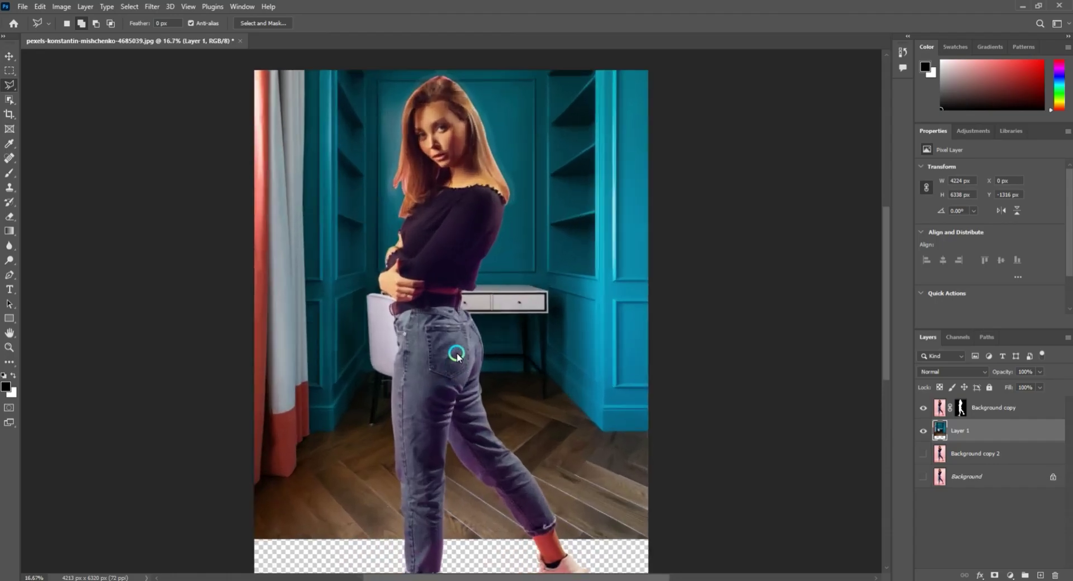
{"action": "scroll", "coordinate": [475, 360], "scroll_direction": "down", "scroll_amount": 2}
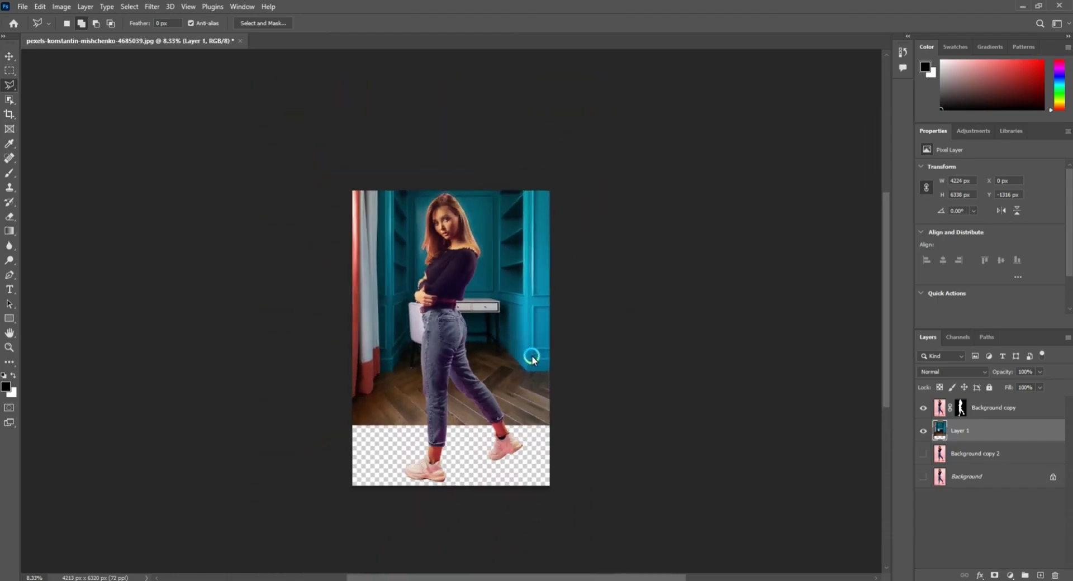
{"action": "scroll", "coordinate": [532, 358], "scroll_direction": "down", "scroll_amount": 1}
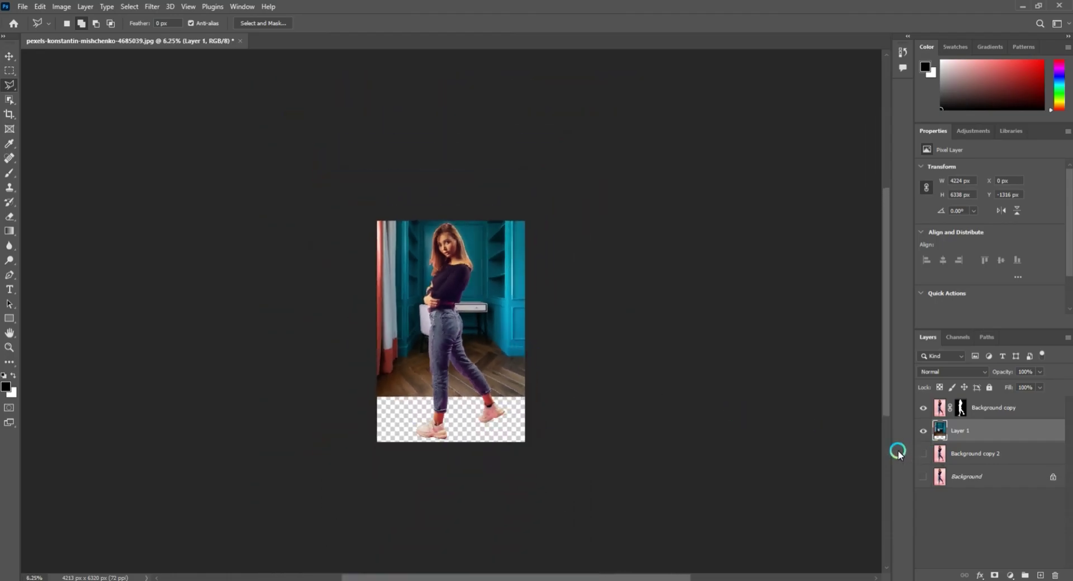
Perspective-stretch the room copy's wooden floor down over the empty bottom strip
{"action": "left_click", "coordinate": [989, 452]}
{"action": "key", "text": "ctrl+t"}
{"action": "mouse_move", "coordinate": [492, 380]}
{"action": "left_mouse_down"}
{"action": "mouse_move", "coordinate": [492, 422]}
{"action": "mouse_move", "coordinate": [524, 457]}
{"action": "mouse_move", "coordinate": [597, 408]}
{"action": "left_mouse_up"}
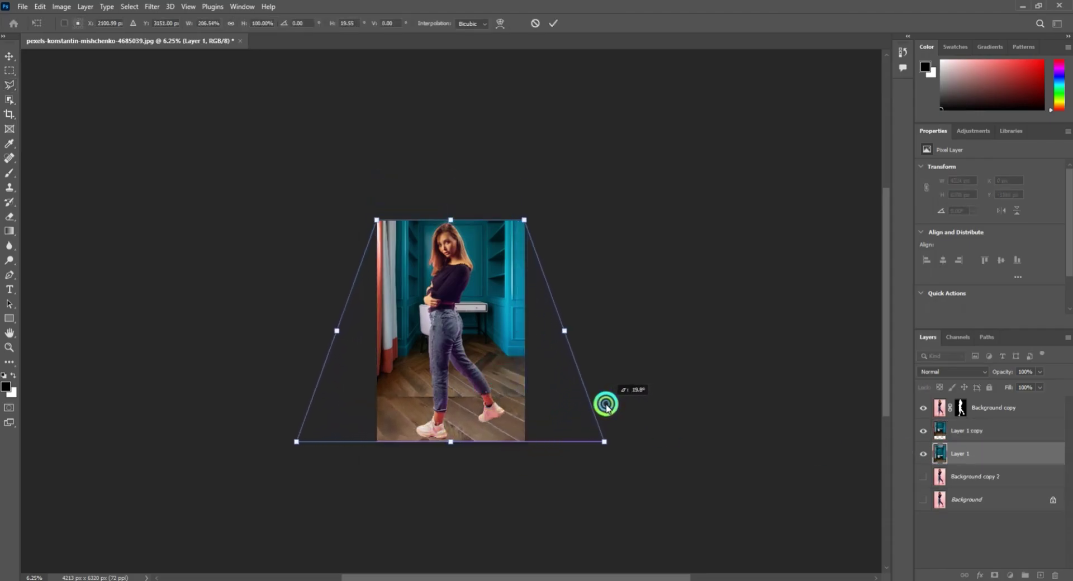
{"action": "left_click_drag", "start_coordinate": [491, 425], "coordinate": [509, 426]}
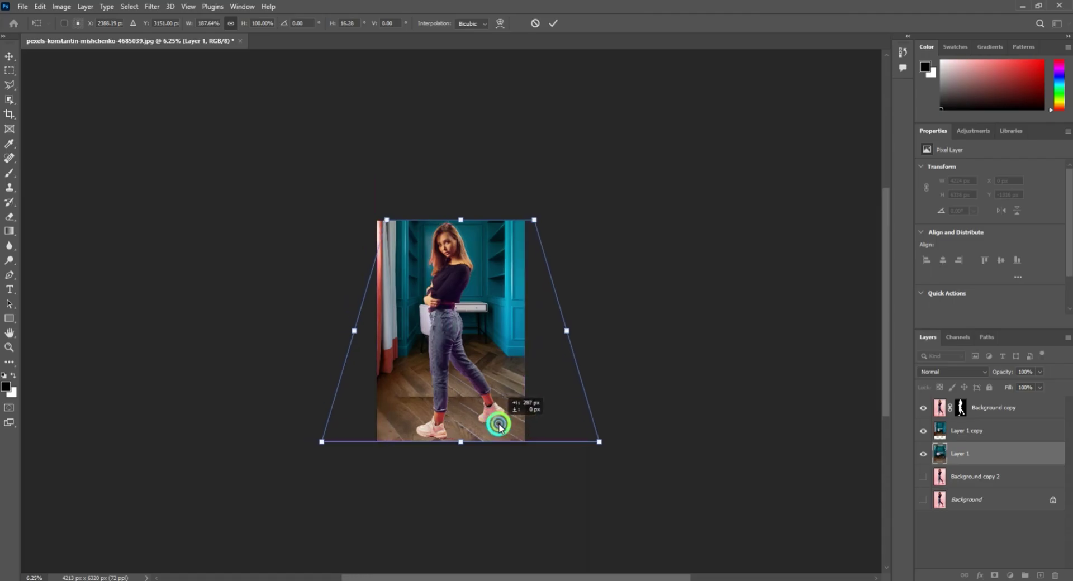
{"action": "key", "text": "Return"}
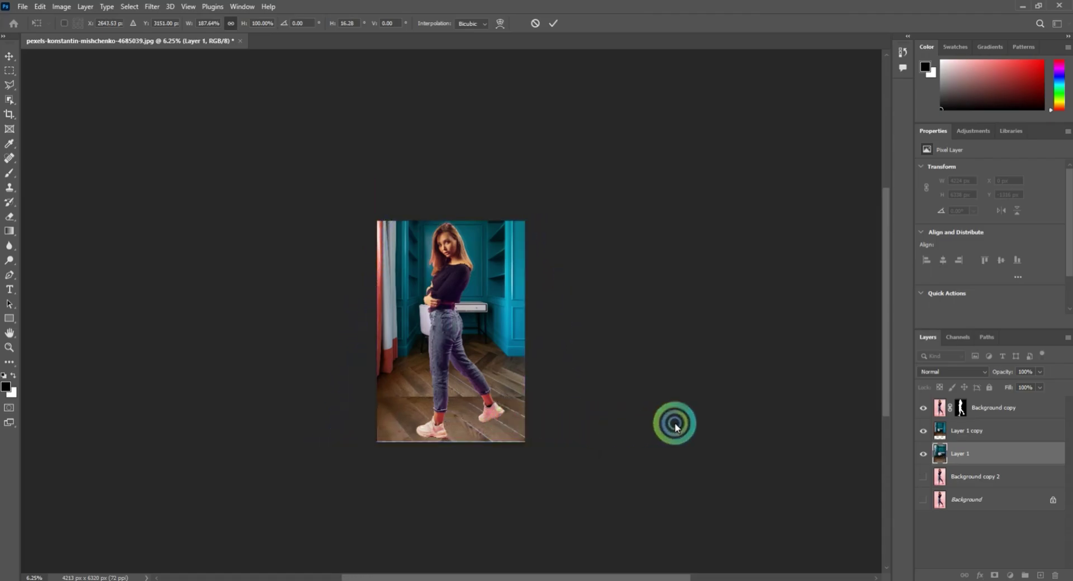
{"action": "key", "text": "ctrl+plus"}
Erase the copy's hard floor seam with a soft eraser enlarged to 1700
{"action": "left_click", "coordinate": [958, 434]}
{"action": "key", "text": "e"}
{"action": "left_click_drag", "start_coordinate": [537, 422], "coordinate": [547, 432]}
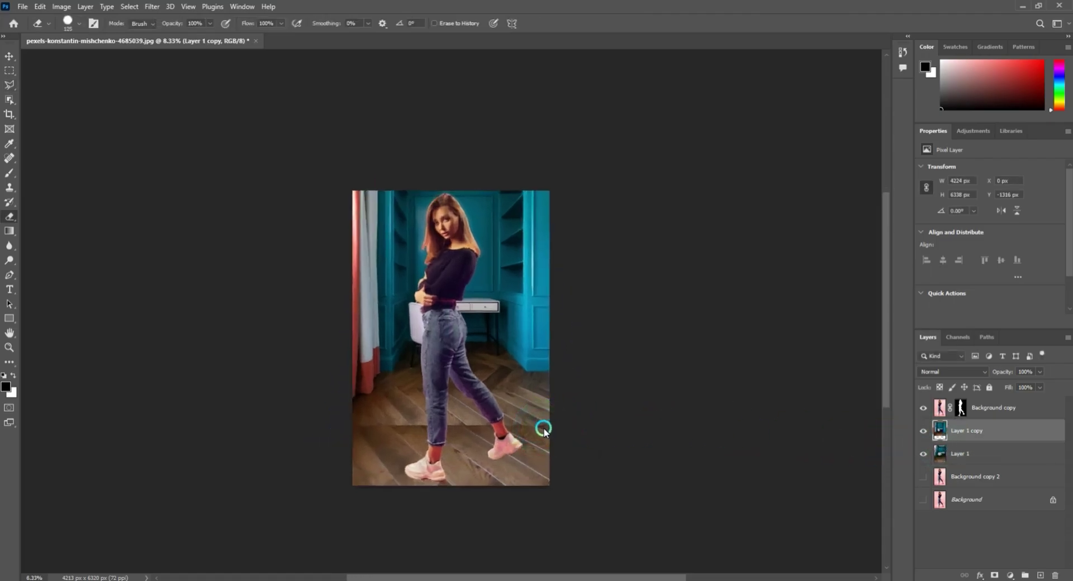
{"action": "key", "text": "ctrl+z"}
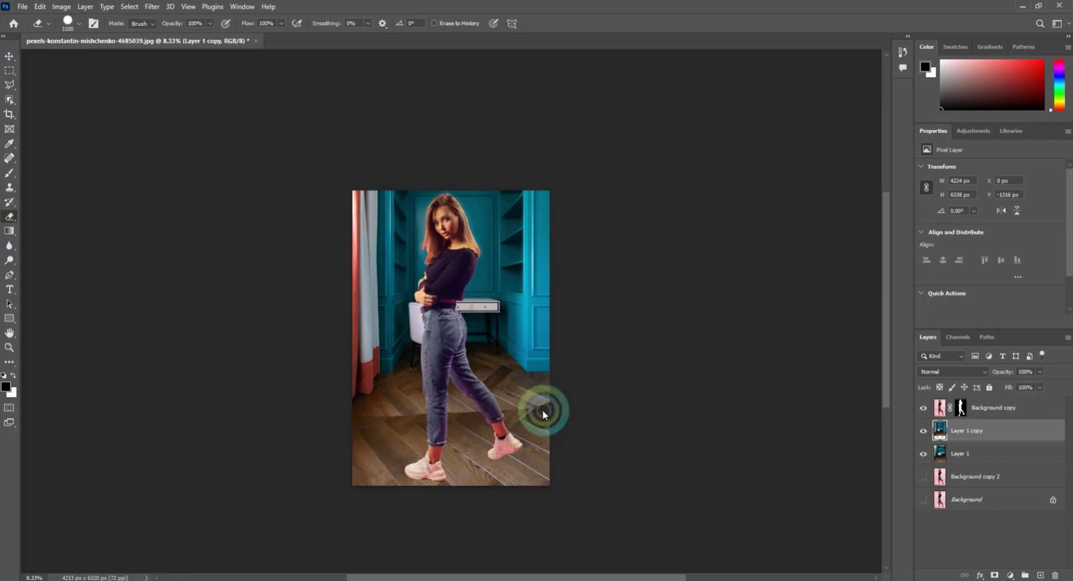
{"action": "right_click", "coordinate": [517, 403]}
{"action": "key", "text": "Escape"}
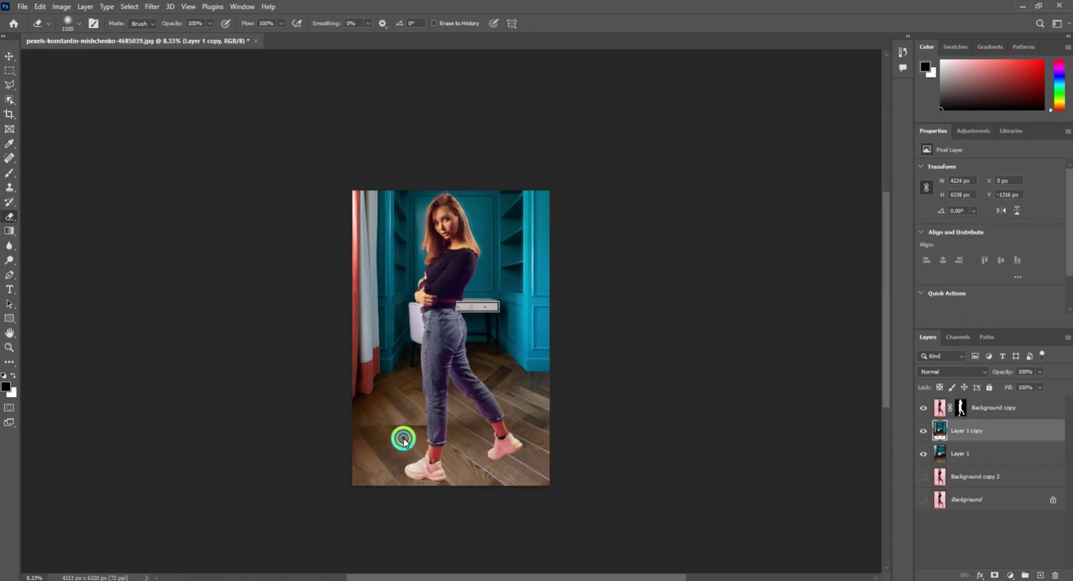
{"action": "key", "text": "bracketright"}
{"action": "key", "text": "bracketright"}
{"action": "key", "text": "bracketright"}
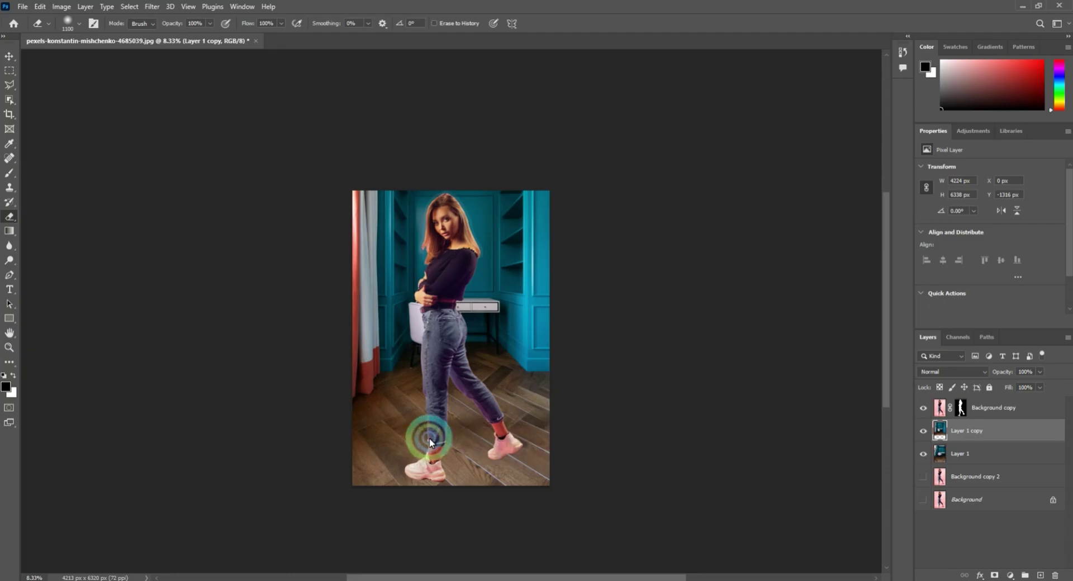
{"action": "left_click", "coordinate": [491, 451]}
Merge the two room layers into a single layer
{"action": "left_click", "coordinate": [934, 453], "text": "shift"}
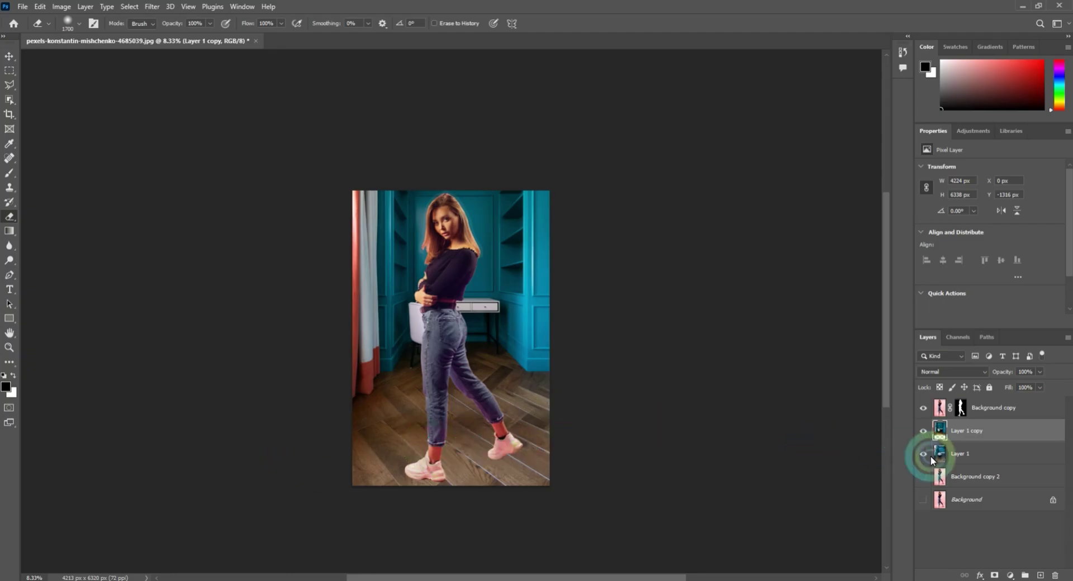
{"action": "key", "text": "ctrl+e"}
{"action": "left_click_drag", "start_coordinate": [472, 341], "coordinate": [509, 401]}
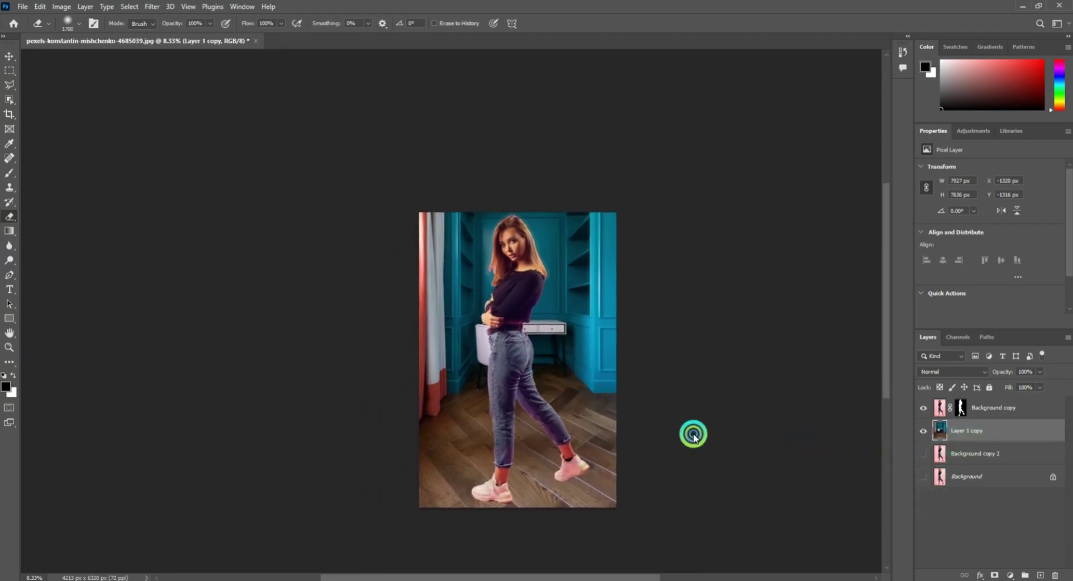
Move Background copy 3 above the room layer, make it visible, and blend it in Hard Light
{"action": "left_click", "coordinate": [940, 458]}
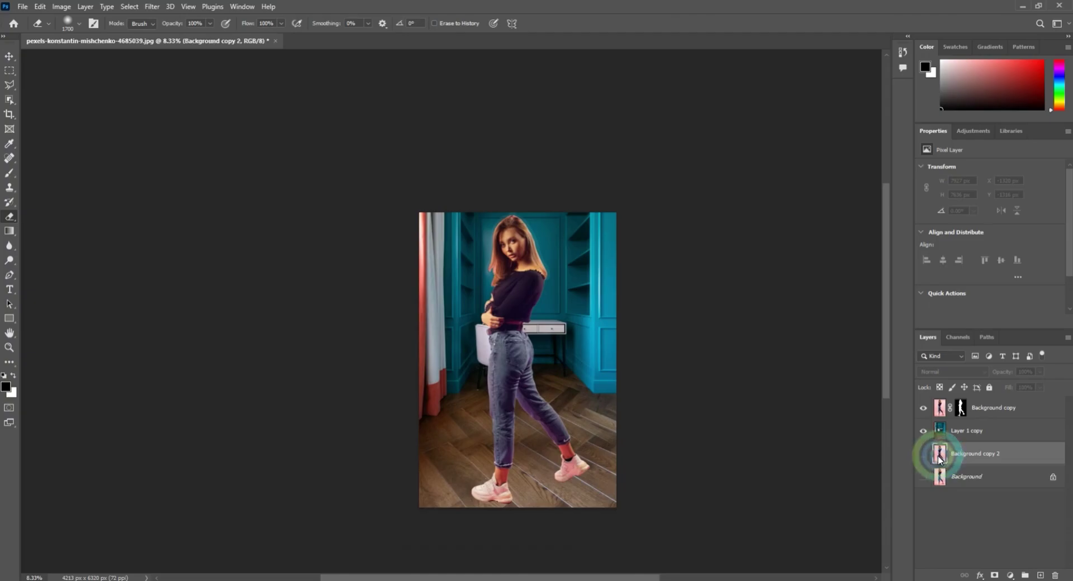
{"action": "left_click_drag", "start_coordinate": [924, 452], "coordinate": [925, 431]}
{"action": "left_click", "coordinate": [924, 431]}
{"action": "left_click", "coordinate": [951, 372]}
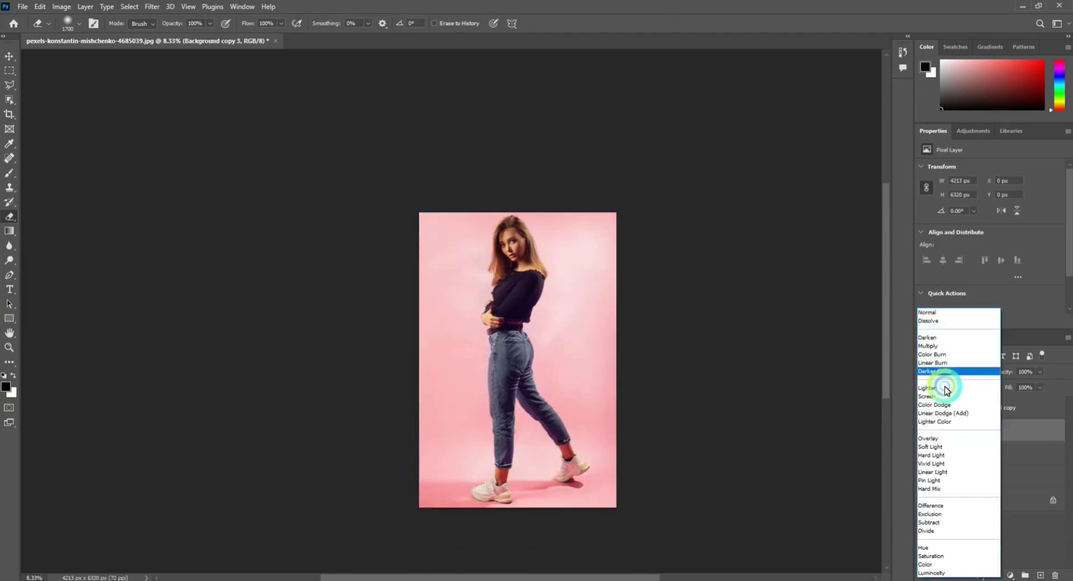
{"action": "left_click", "coordinate": [932, 455]}
{"action": "scroll", "coordinate": [608, 352], "scroll_direction": "down", "scroll_amount": 1}
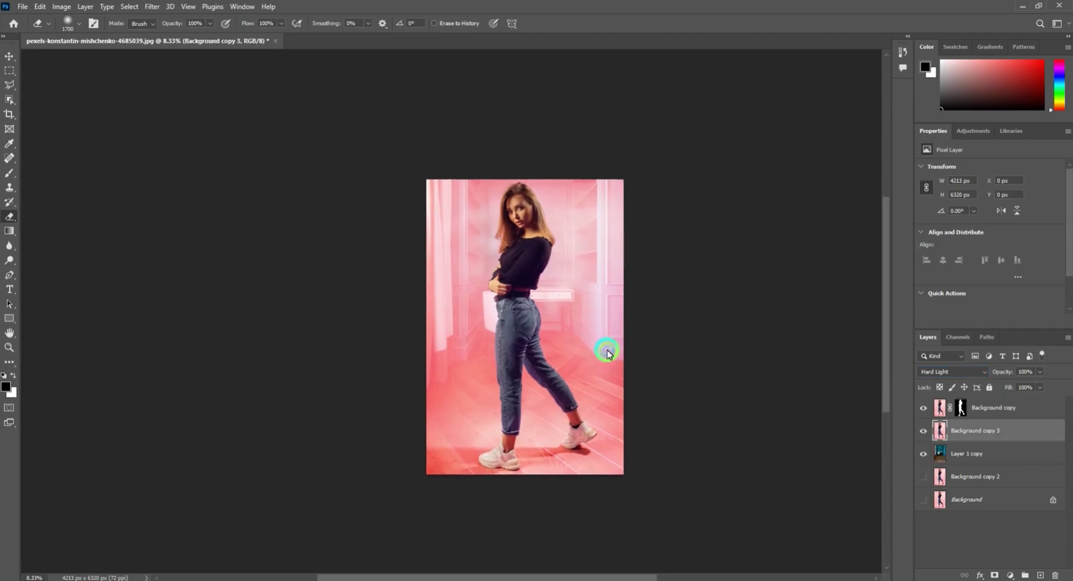
Desaturate the pink overlay with Hue/Saturation at -34
{"action": "key", "text": "ctrl+u"}
{"action": "left_click_drag", "start_coordinate": [547, 117], "coordinate": [808, 116]}
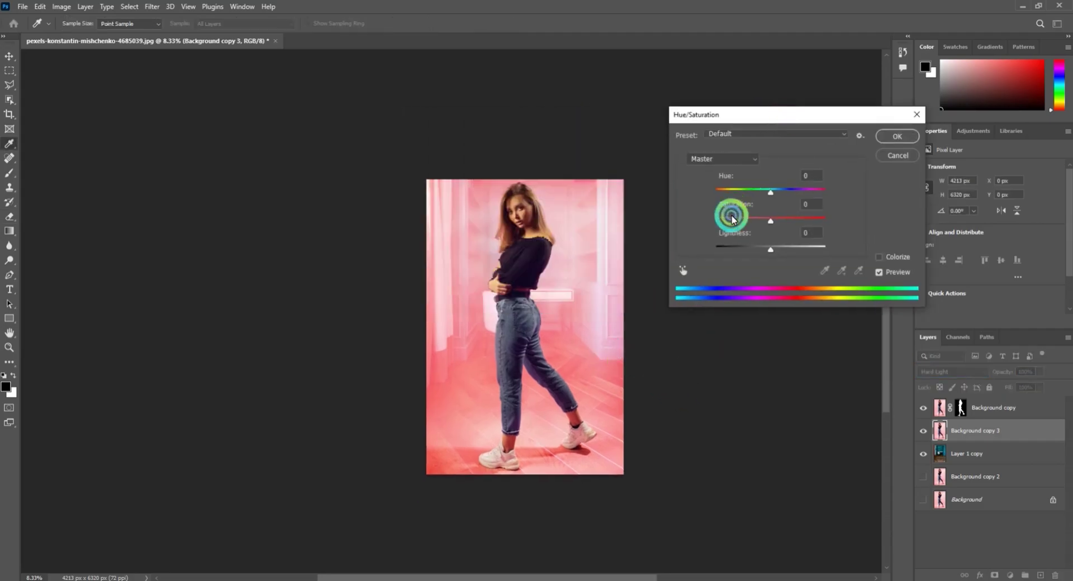
{"action": "left_click_drag", "start_coordinate": [733, 219], "coordinate": [752, 221]}
{"action": "left_click", "coordinate": [891, 150]}
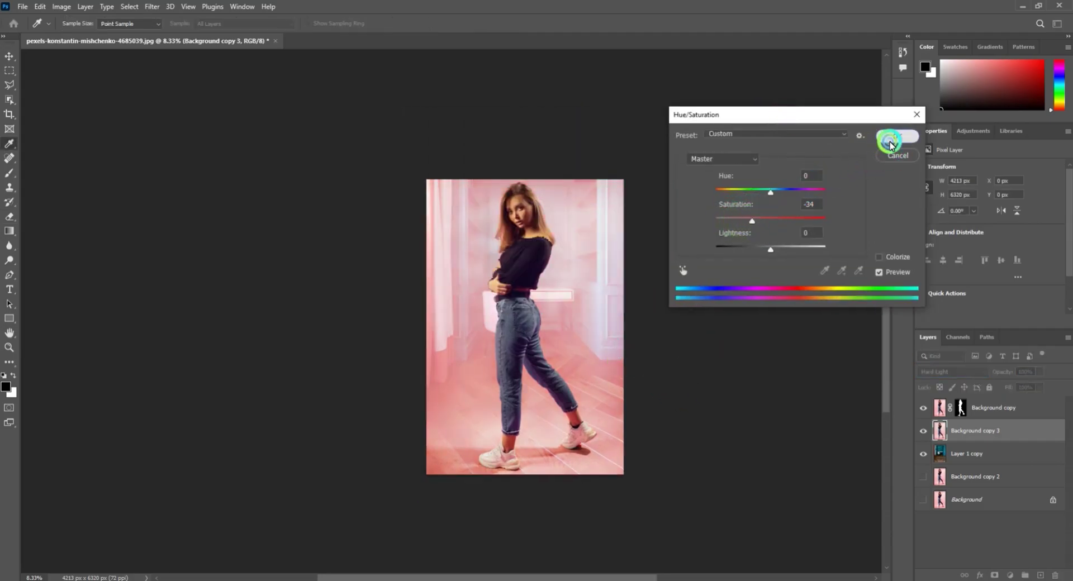
Darken the overlay with Levels, lowering output white to 145
{"action": "key", "text": "ctrl+l"}
{"action": "left_click_drag", "start_coordinate": [572, 288], "coordinate": [536, 288]}
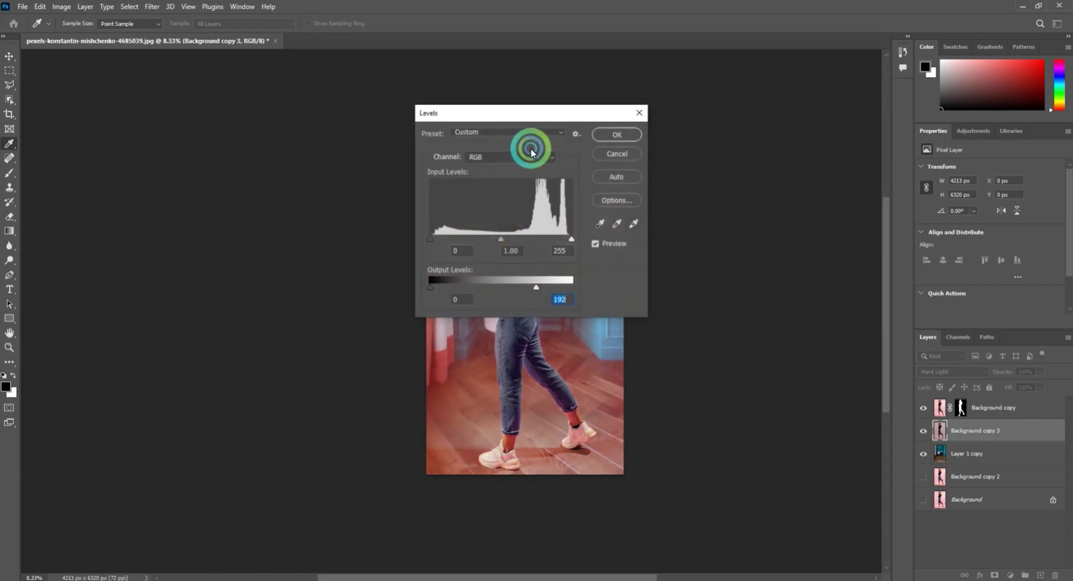
{"action": "left_click_drag", "start_coordinate": [534, 113], "coordinate": [715, 102]}
{"action": "left_click_drag", "start_coordinate": [717, 277], "coordinate": [692, 278]}
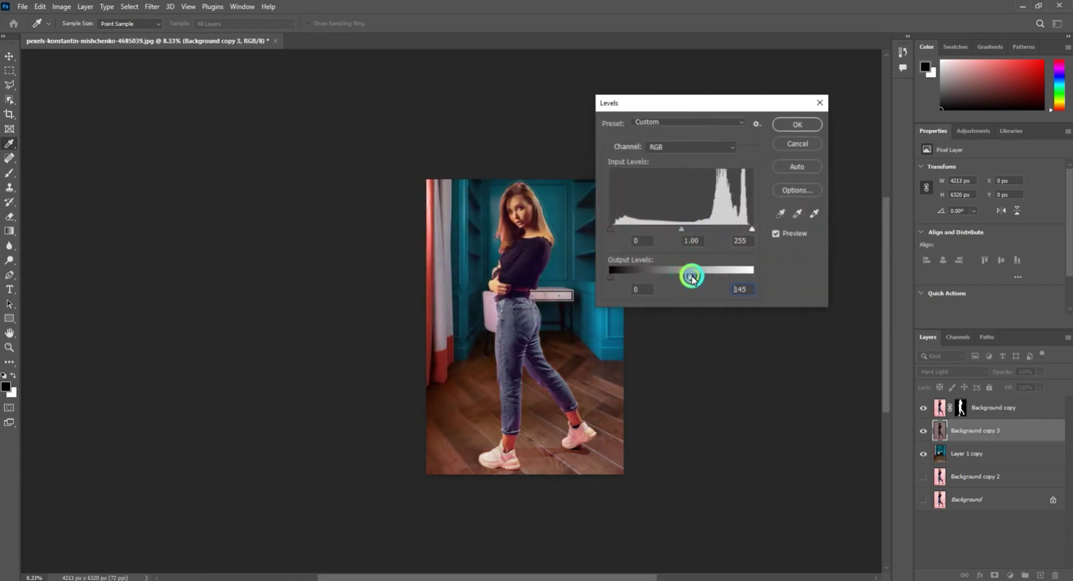
{"action": "left_click", "coordinate": [802, 144]}
{"action": "key", "text": "e"}
{"action": "left_click", "coordinate": [924, 430]}
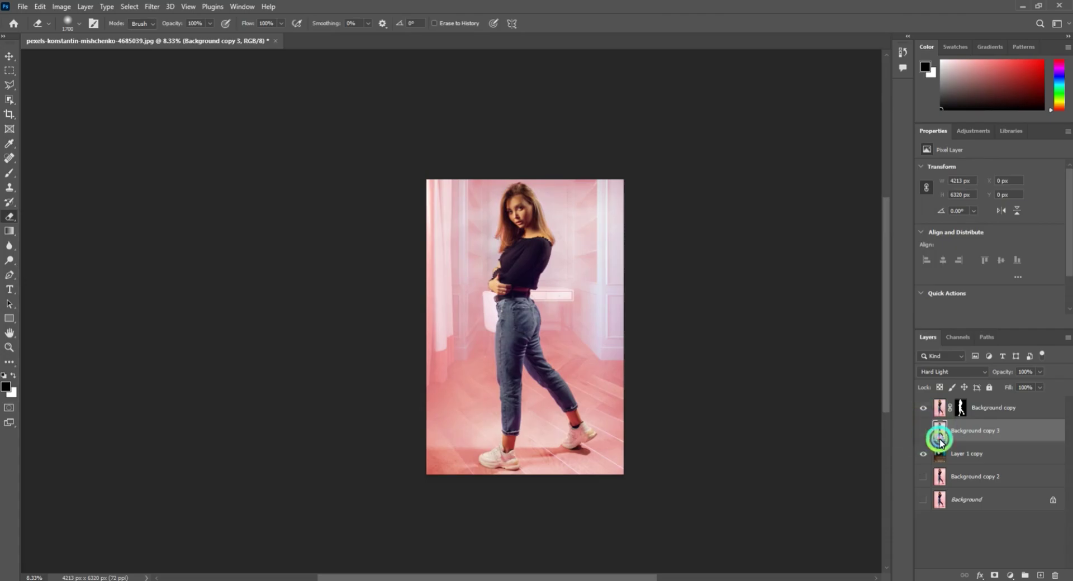
Hide the pink overlay, duplicate the room layer, and brighten it with Levels white input 189
{"action": "left_click", "coordinate": [940, 447]}
{"action": "key", "text": "ctrl+j"}
{"action": "left_click", "coordinate": [581, 313]}
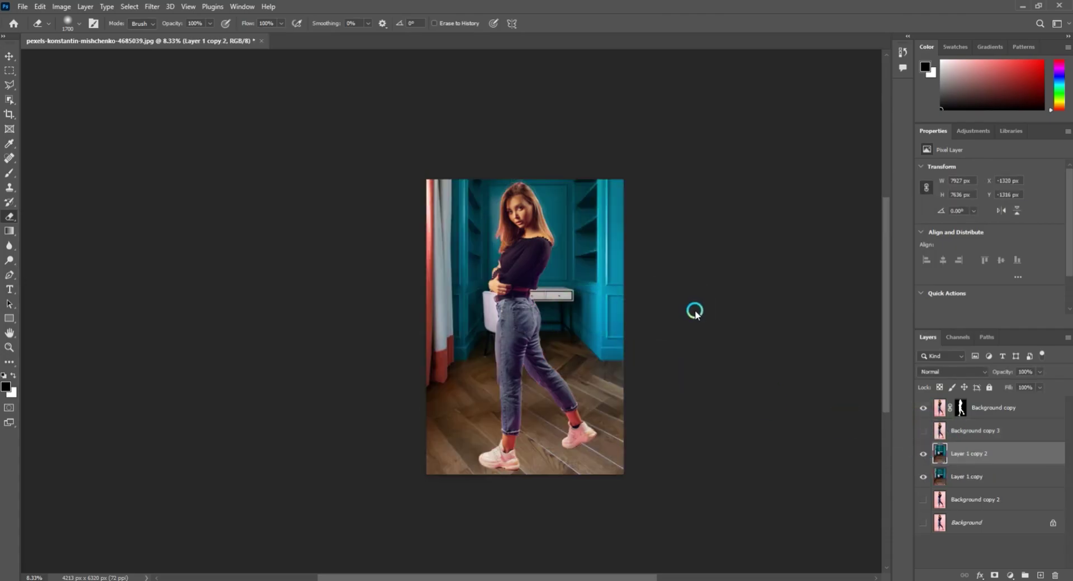
{"action": "key", "text": "ctrl+l"}
{"action": "left_click_drag", "start_coordinate": [752, 229], "coordinate": [717, 232]}
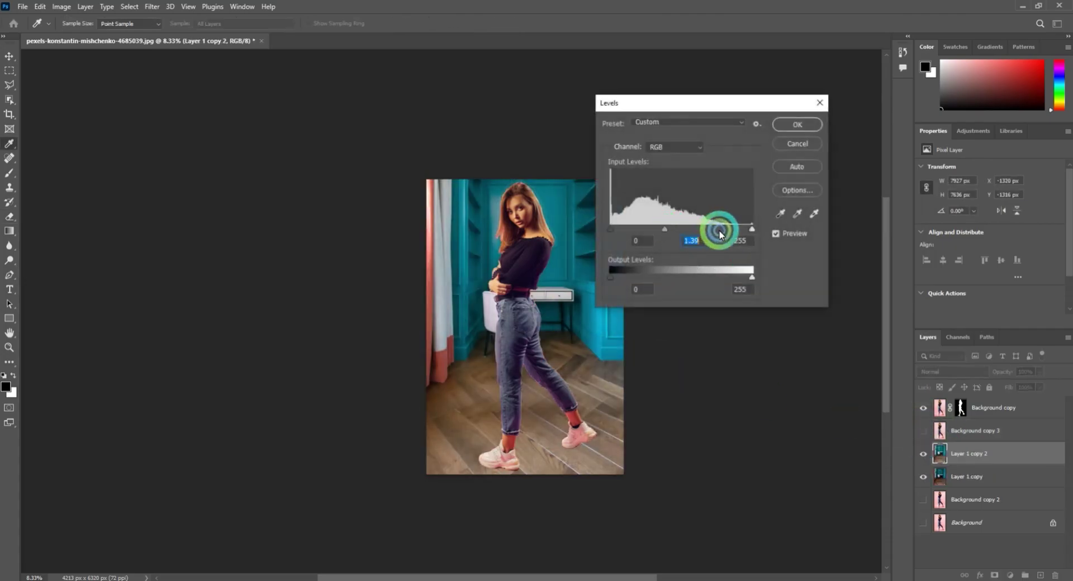
{"action": "left_click", "coordinate": [798, 124]}
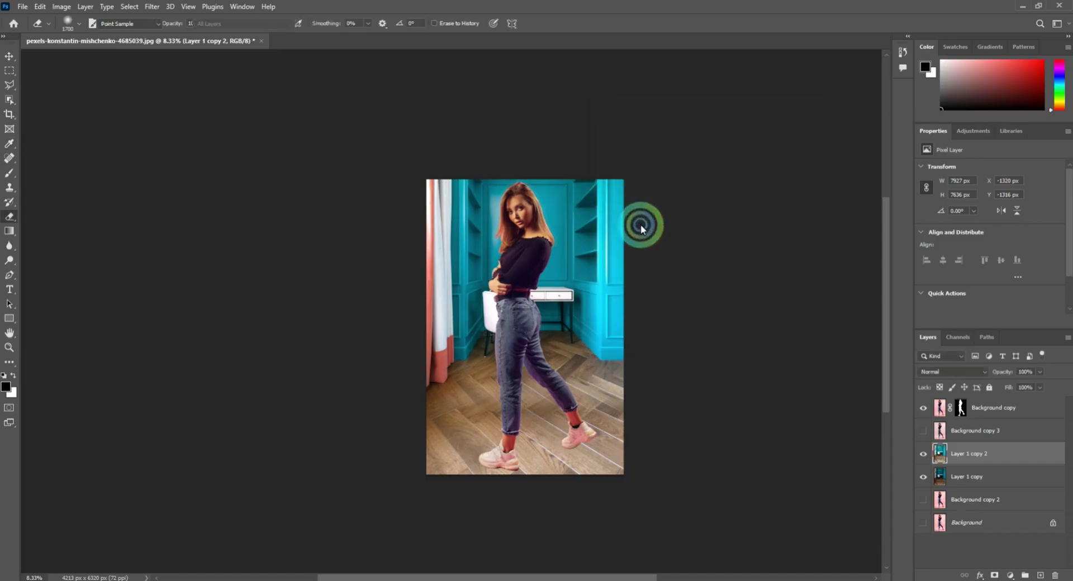
Shift the room's highlights toward red and magenta with Color Balance +35/-35
{"action": "key", "text": "ctrl+b"}
{"action": "left_click_drag", "start_coordinate": [566, 137], "coordinate": [730, 145]}
{"action": "left_click", "coordinate": [706, 248]}
{"action": "mouse_move", "coordinate": [676, 205]}
{"action": "left_mouse_down"}
{"action": "mouse_move", "coordinate": [664, 205]}
{"action": "mouse_move", "coordinate": [695, 195]}
{"action": "left_mouse_up"}
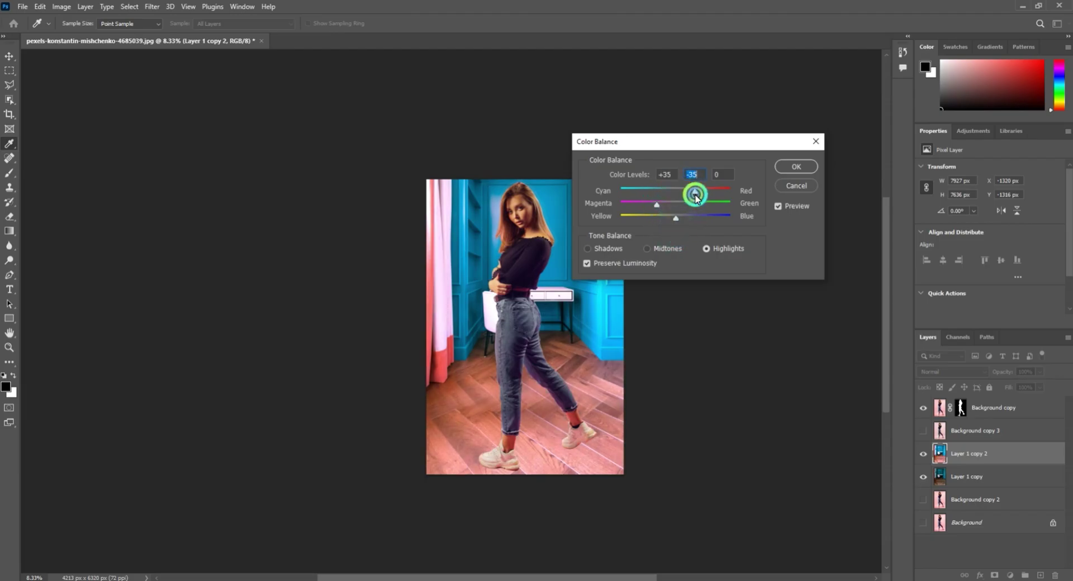
{"action": "left_click", "coordinate": [796, 167]}
{"action": "key", "text": "e"}
{"action": "left_click", "coordinate": [960, 450]}
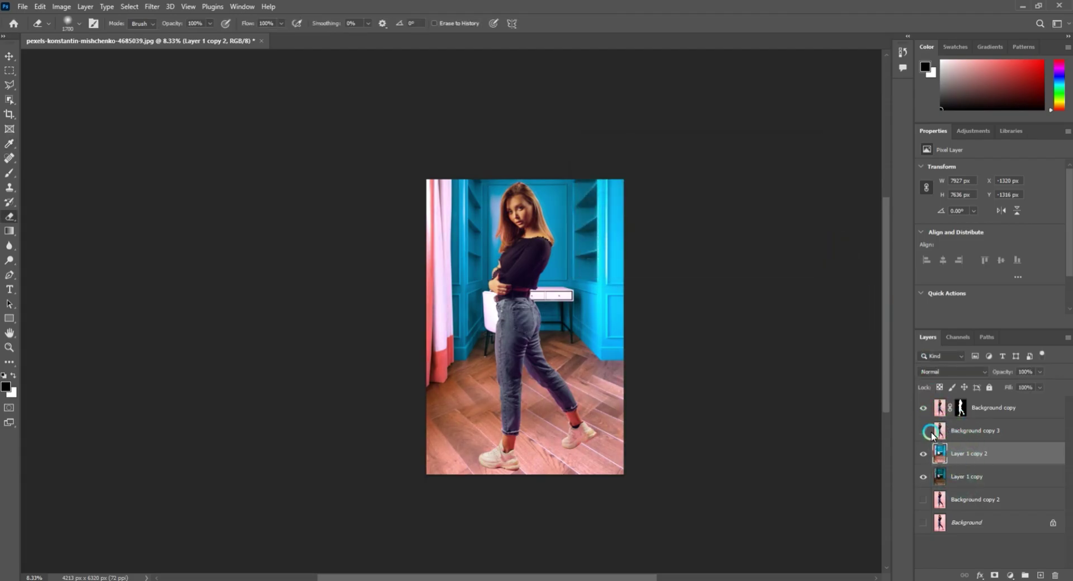
Show the pink overlay again and keep it in Hard Light after trying Darker Color
{"action": "left_click", "coordinate": [923, 431]}
{"action": "left_click", "coordinate": [959, 429]}
{"action": "left_click", "coordinate": [943, 372]}
{"action": "left_click", "coordinate": [946, 372]}
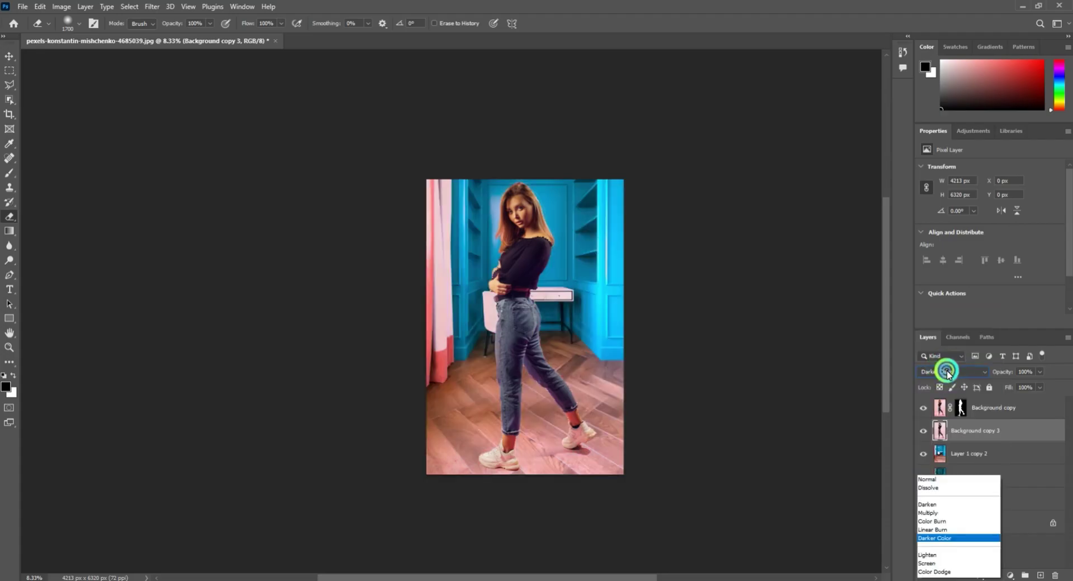
{"action": "left_click", "coordinate": [939, 454]}
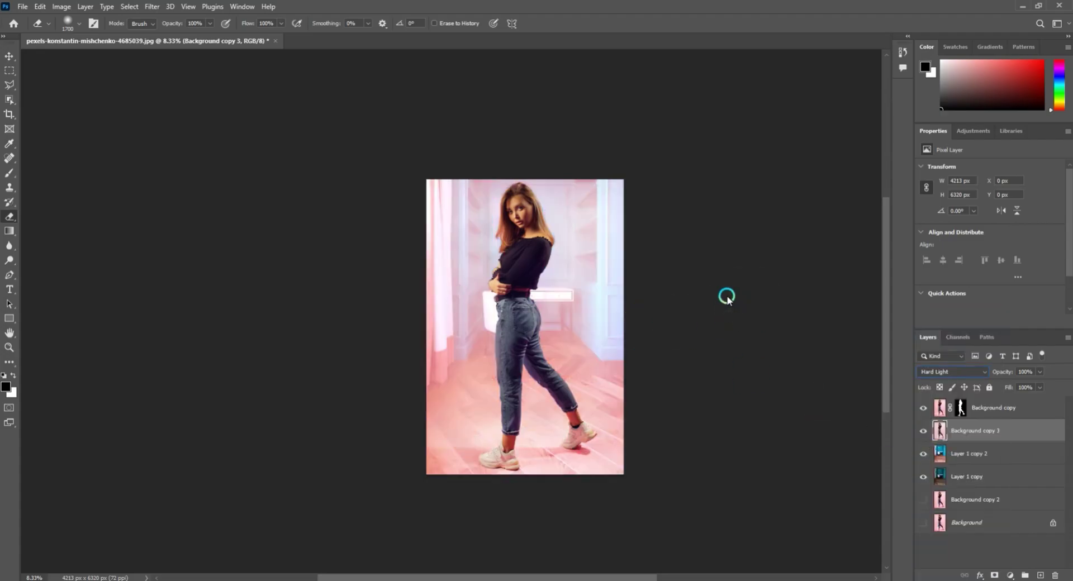
{"action": "scroll", "coordinate": [594, 336], "scroll_direction": "down", "scroll_amount": 1}
Darken the pink overlay with Levels output white at 192
{"action": "key", "text": "ctrl+l"}
{"action": "left_click_drag", "start_coordinate": [752, 271], "coordinate": [710, 280]}
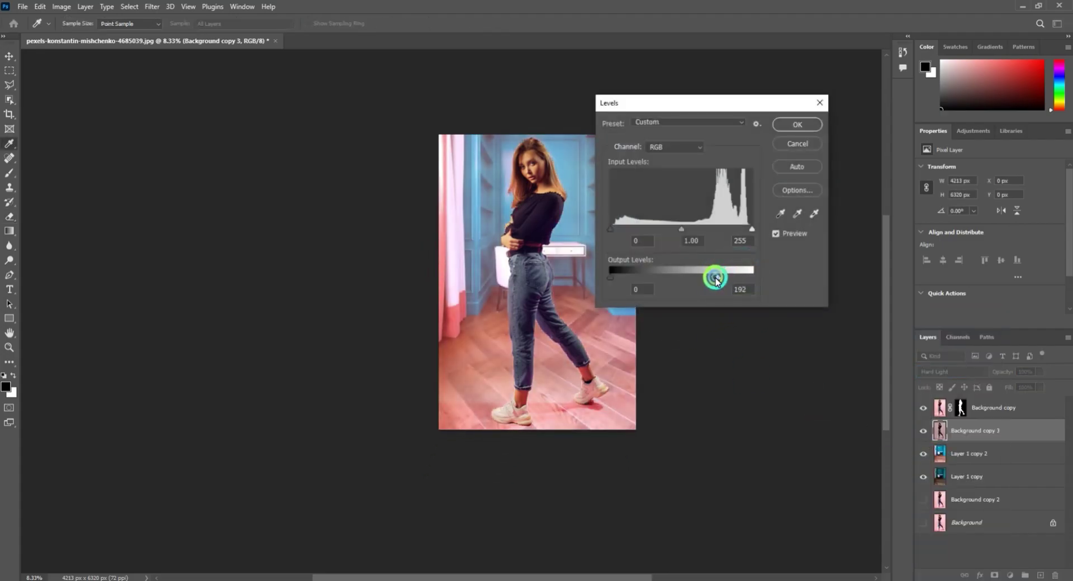
{"action": "left_click", "coordinate": [798, 125]}
{"action": "key", "text": "e"}
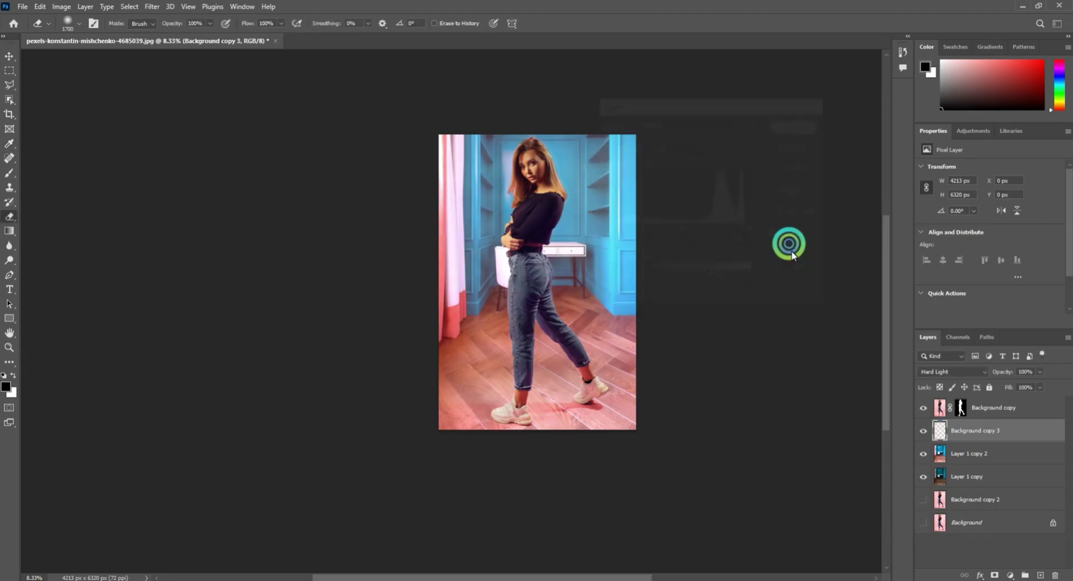
{"action": "left_click", "coordinate": [940, 452]}
Select the upper room with the Polygonal Lasso and feather the selection 3 px
{"action": "key", "text": "k"}
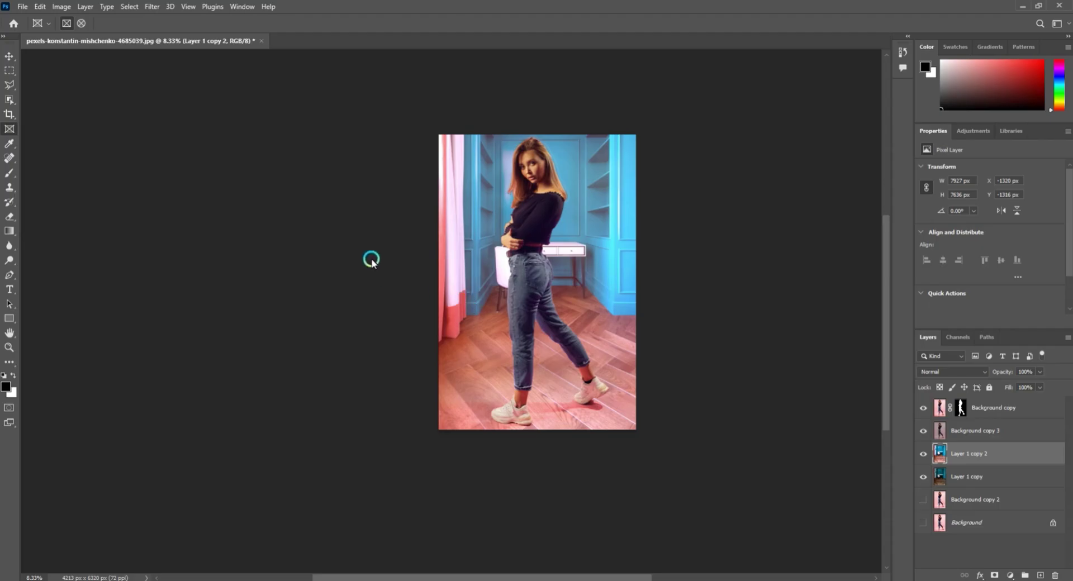
{"action": "key", "text": "l"}
{"action": "left_click", "coordinate": [351, 223]}
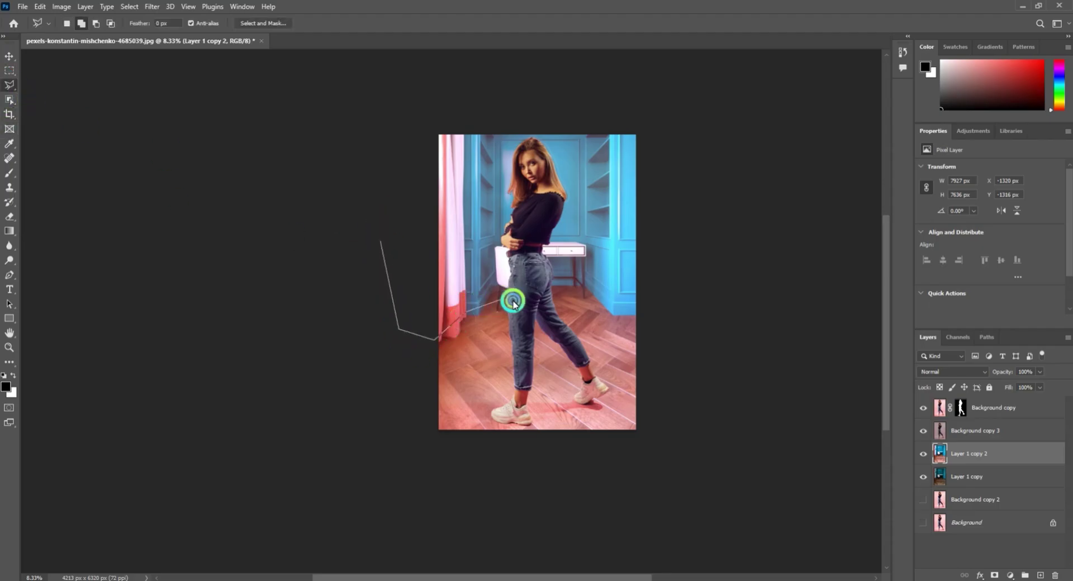
{"action": "left_click", "coordinate": [595, 78]}
{"action": "double_click", "coordinate": [354, 105]}
{"action": "key", "text": "shift+F6"}
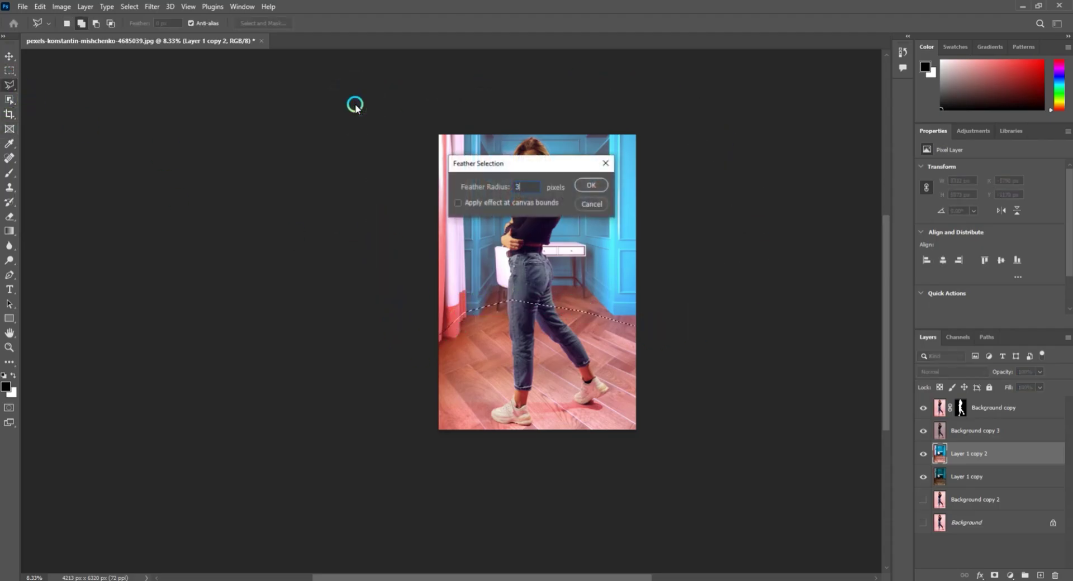
{"action": "key", "text": "Return"}
Apply a Gaussian Blur of radius 9.4 to the selected area
{"action": "key", "text": "alt+t"}
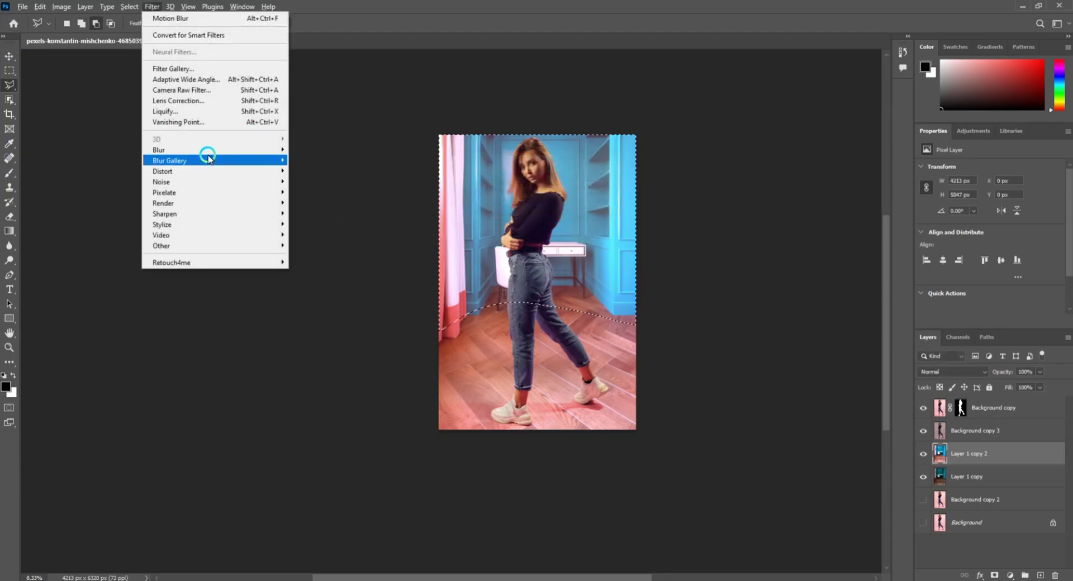
{"action": "left_click", "coordinate": [335, 191]}
{"action": "left_click_drag", "start_coordinate": [541, 118], "coordinate": [762, 115]}
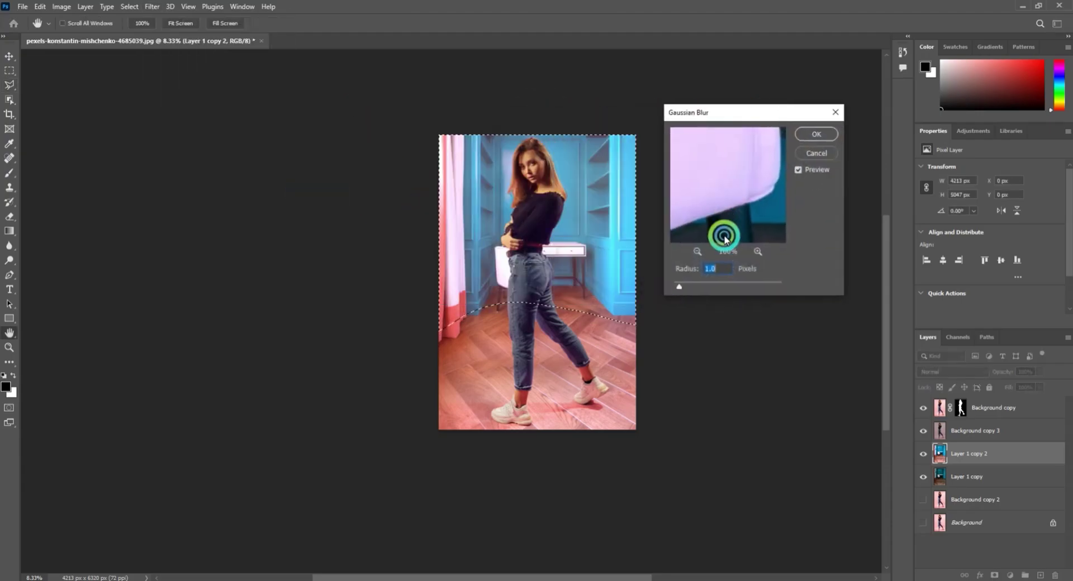
{"action": "left_click_drag", "start_coordinate": [705, 287], "coordinate": [715, 287]}
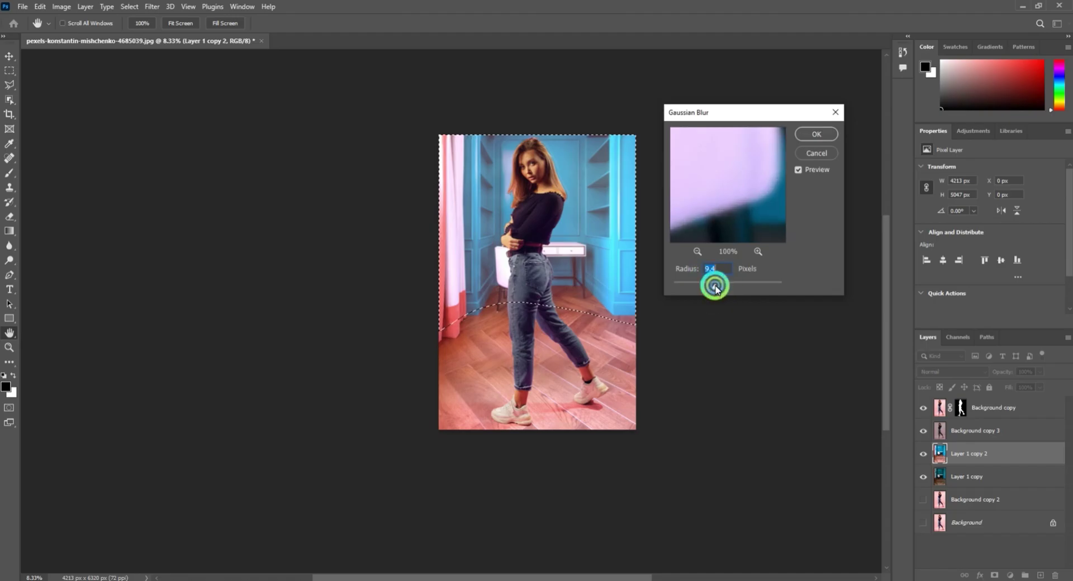
{"action": "left_click", "coordinate": [837, 124]}
Recolour the cyan walls in Hue/Saturation with Cyans hue +145 and lightness +57
{"action": "scroll", "coordinate": [640, 278], "scroll_direction": "up", "scroll_amount": 1}
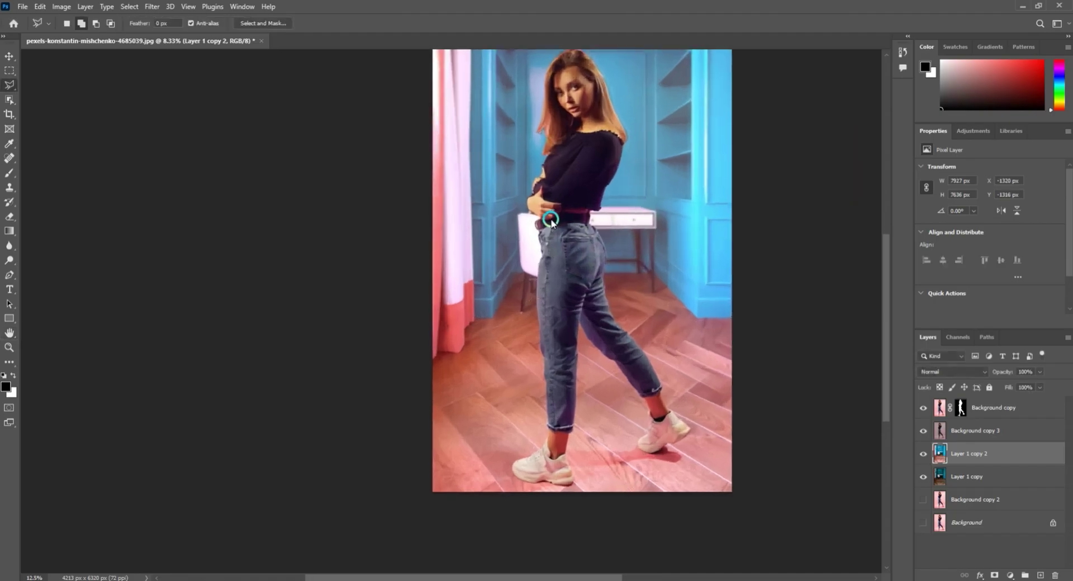
{"action": "scroll", "coordinate": [640, 224], "scroll_direction": "up", "scroll_amount": 2}
{"action": "left_click_drag", "start_coordinate": [638, 162], "coordinate": [552, 344]}
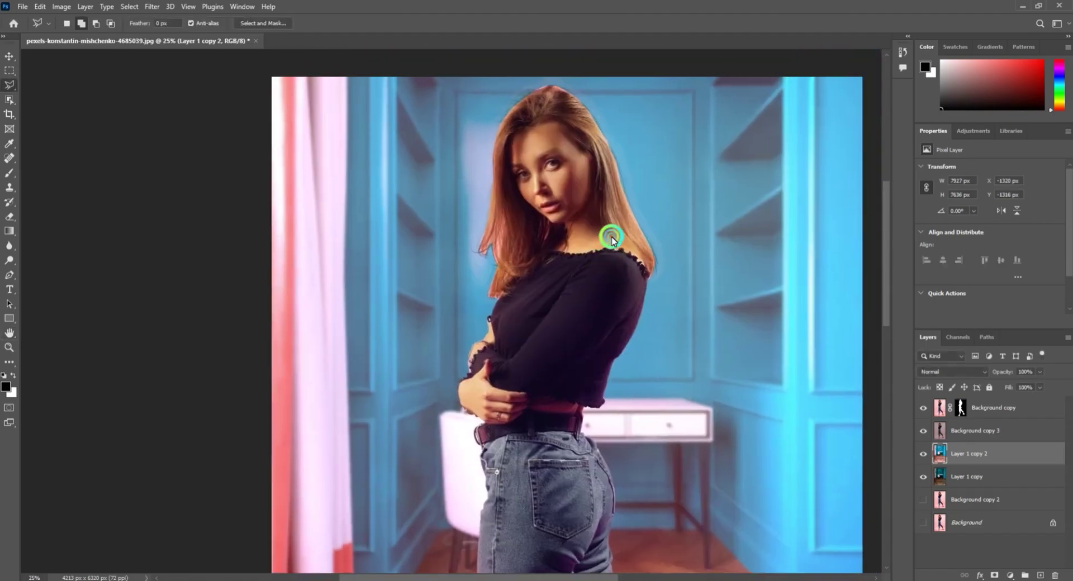
{"action": "key", "text": "ctrl+minus"}
{"action": "key", "text": "ctrl+minus"}
{"action": "key", "text": "ctrl+u"}
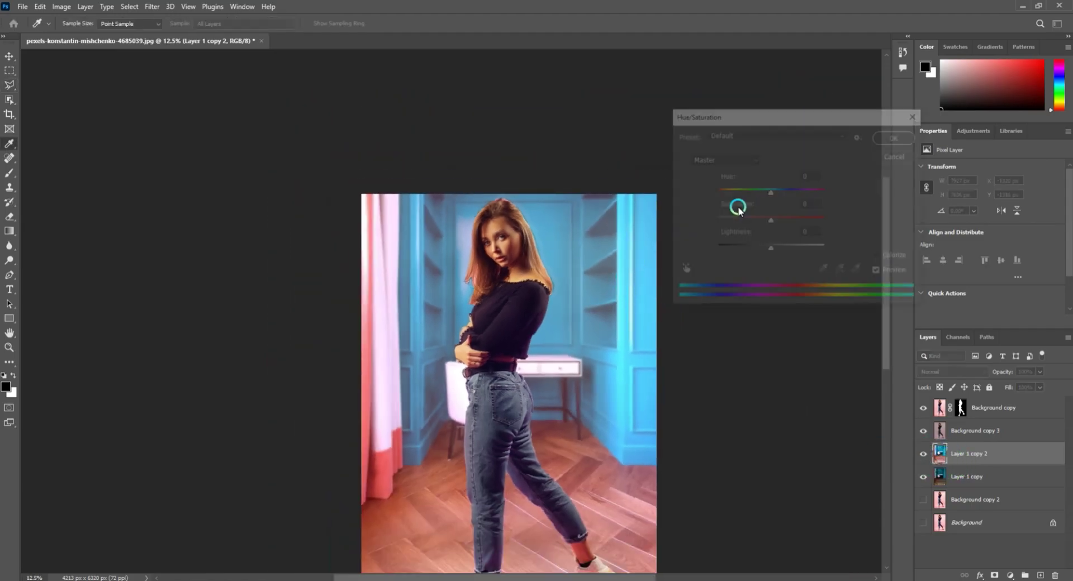
{"action": "left_click", "coordinate": [738, 161]}
{"action": "left_click", "coordinate": [727, 202]}
{"action": "left_click_drag", "start_coordinate": [749, 192], "coordinate": [814, 193]}
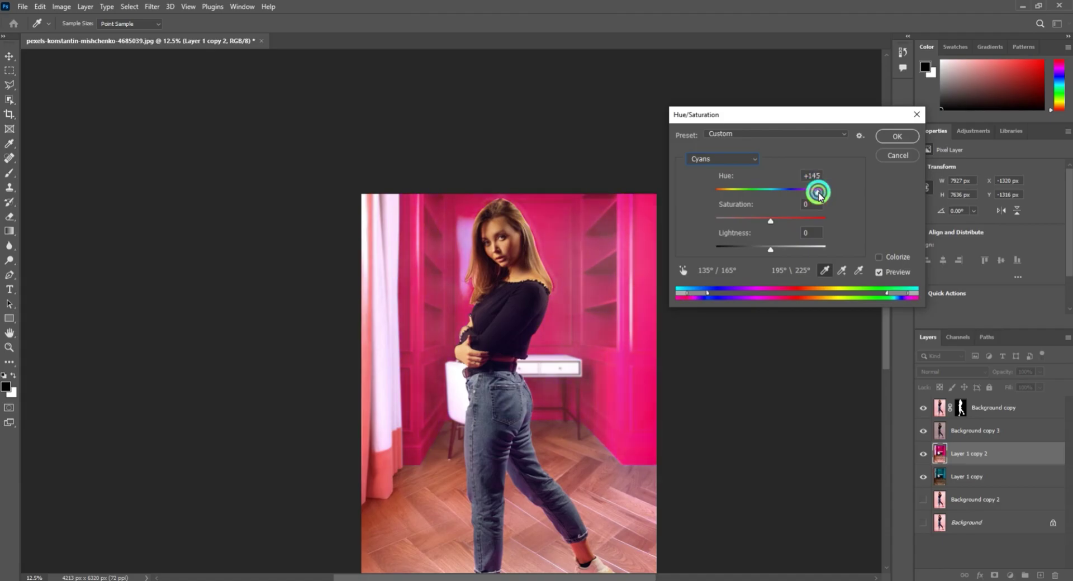
{"action": "left_click_drag", "start_coordinate": [770, 250], "coordinate": [803, 249]}
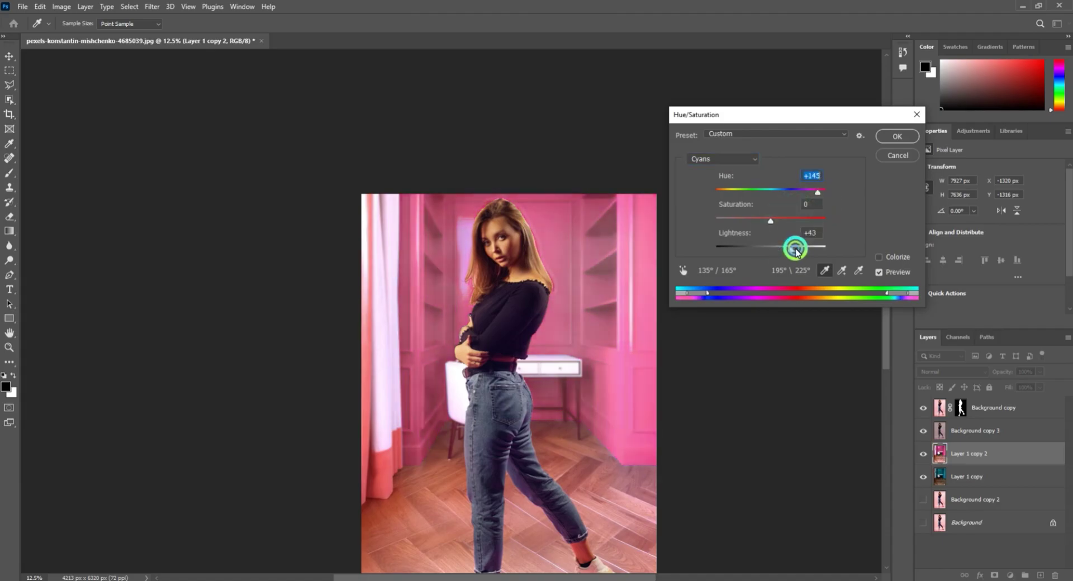
Shift the Blues range hue all the way to +180
{"action": "left_click", "coordinate": [723, 159]}
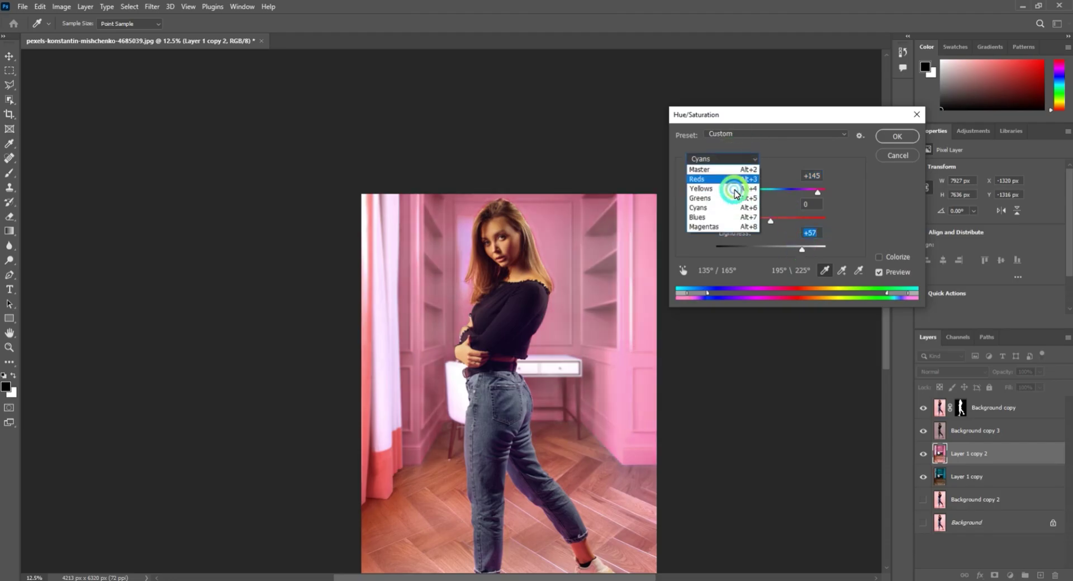
{"action": "left_click", "coordinate": [744, 218]}
{"action": "mouse_move", "coordinate": [759, 192]}
{"action": "left_mouse_down"}
{"action": "mouse_move", "coordinate": [711, 187]}
{"action": "mouse_move", "coordinate": [846, 194]}
{"action": "left_mouse_up"}
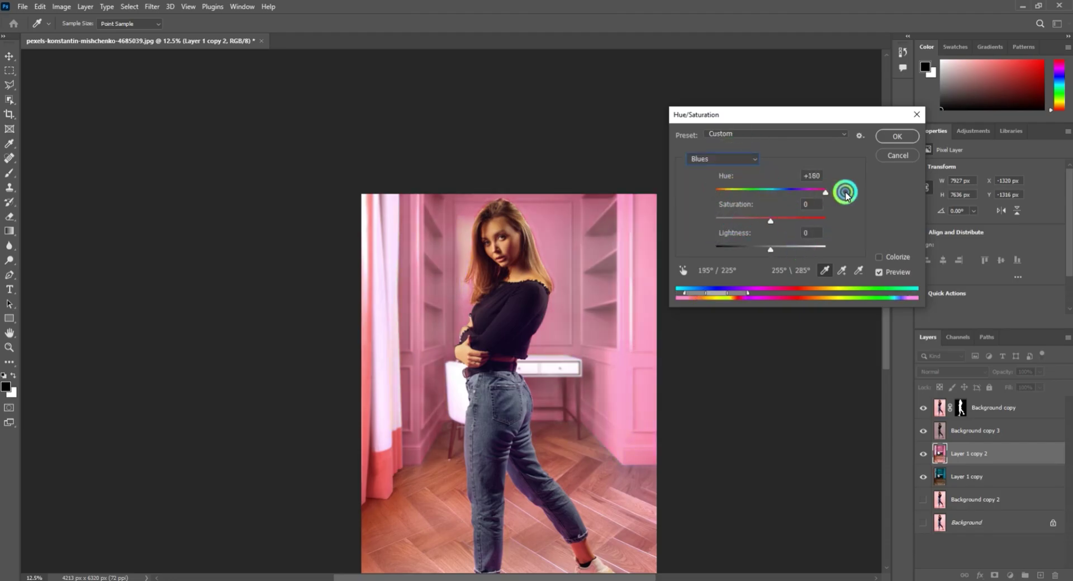
Commit the hue change and erase pink fringe from the hair edge on Background copy's mask
{"action": "key", "text": "ctrl+minus"}
{"action": "key", "text": "ctrl+minus"}
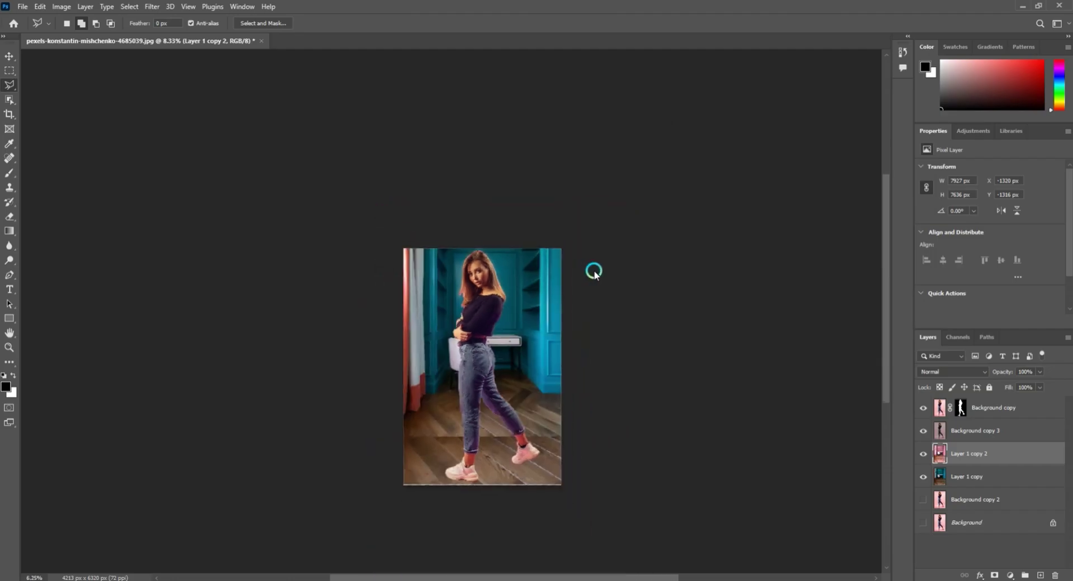
{"action": "key", "text": "ctrl+plus"}
{"action": "key", "text": "ctrl+plus"}
{"action": "key", "text": "ctrl+plus"}
{"action": "key", "text": "ctrl+plus"}
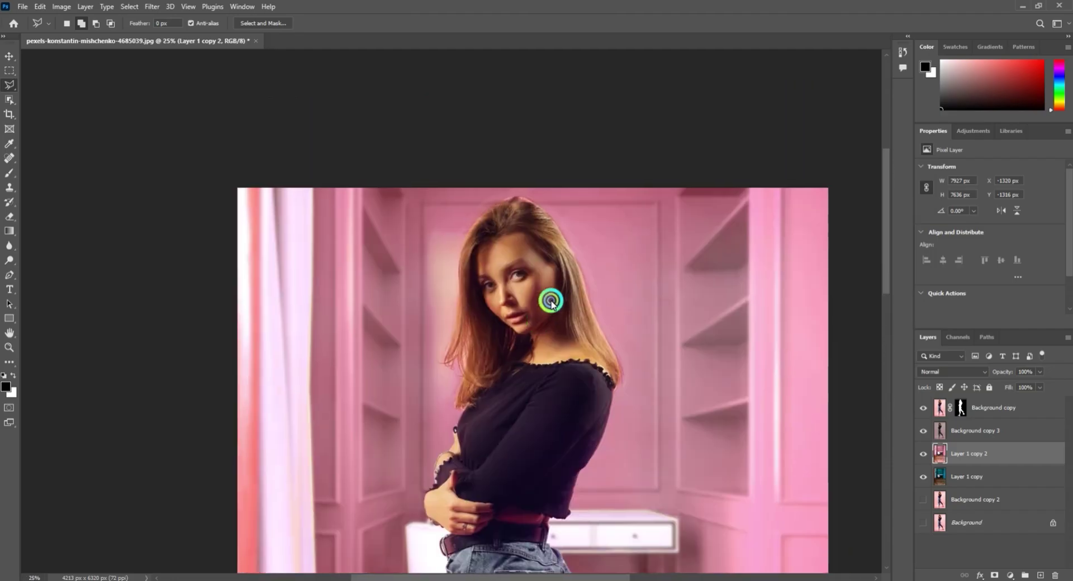
{"action": "key", "text": "ctrl+plus"}
{"action": "key", "text": "ctrl+plus"}
{"action": "key", "text": "ctrl+plus"}
{"action": "left_click", "coordinate": [962, 408]}
{"action": "key", "text": "e"}
{"action": "key", "text": "x"}
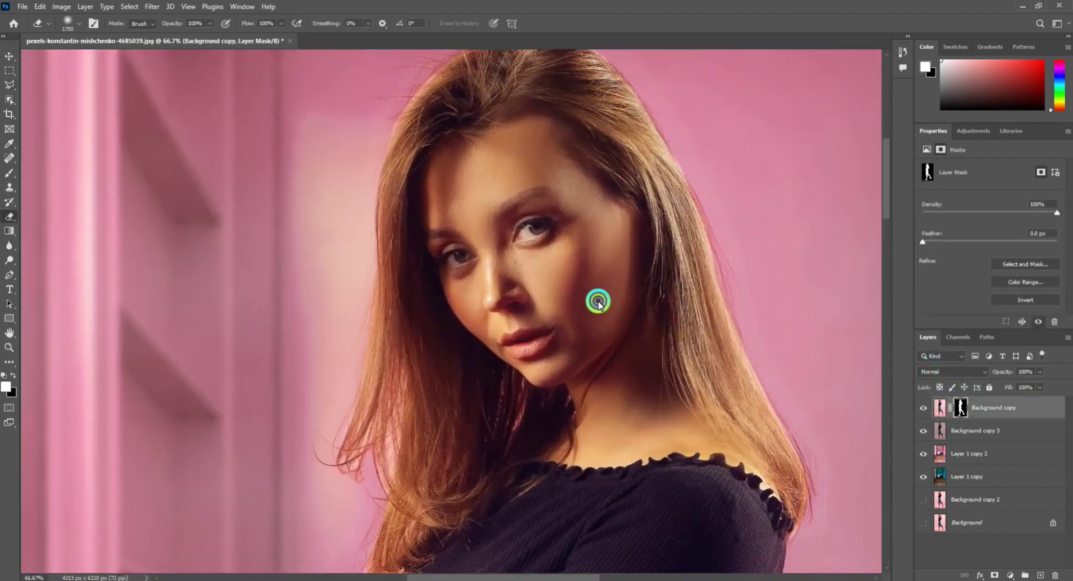
{"action": "scroll", "coordinate": [599, 300], "scroll_direction": "right", "scroll_amount": 5}
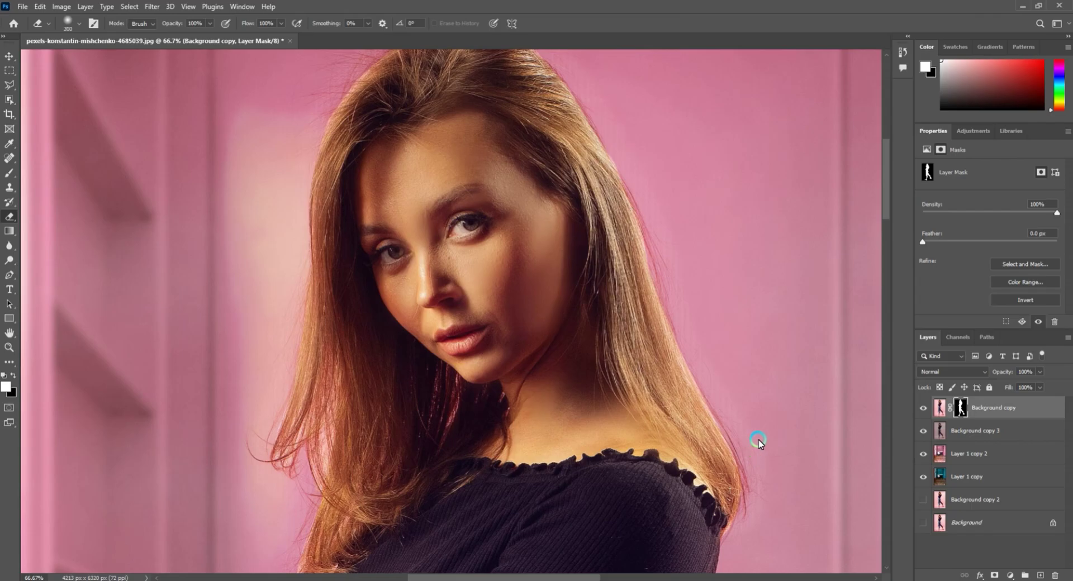
{"action": "left_click_drag", "start_coordinate": [759, 442], "coordinate": [734, 372]}
Enlarge the eraser to 500 and clean the pink fringe along the left hair strands
{"action": "scroll", "coordinate": [673, 213], "scroll_direction": "up", "scroll_amount": 3}
{"action": "key", "text": "bracketright"}
{"action": "key", "text": "bracketright"}
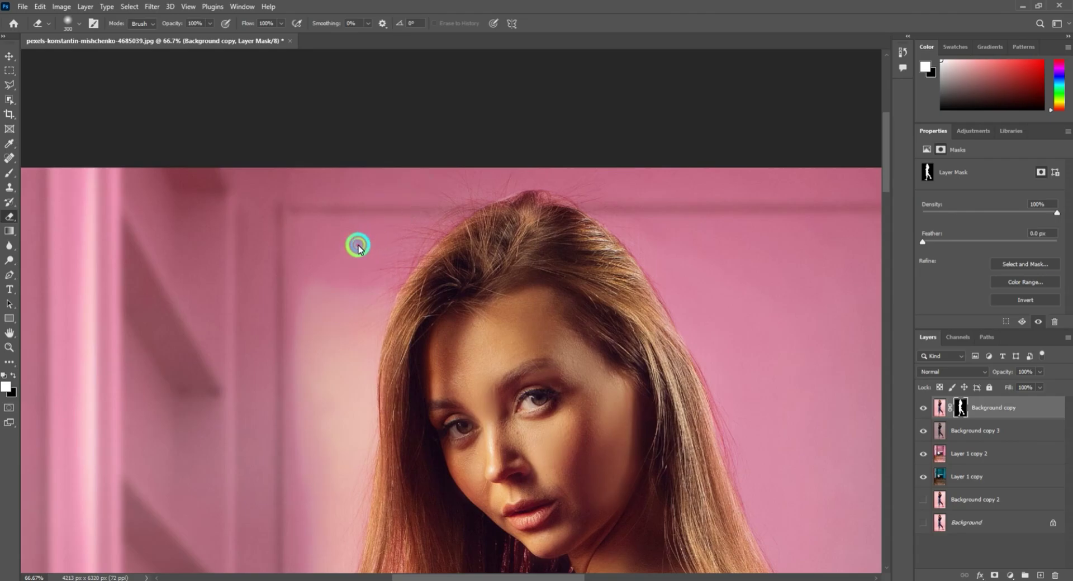
{"action": "scroll", "coordinate": [391, 243], "scroll_direction": "down", "scroll_amount": 4}
{"action": "scroll", "coordinate": [392, 243], "scroll_direction": "left", "scroll_amount": 2}
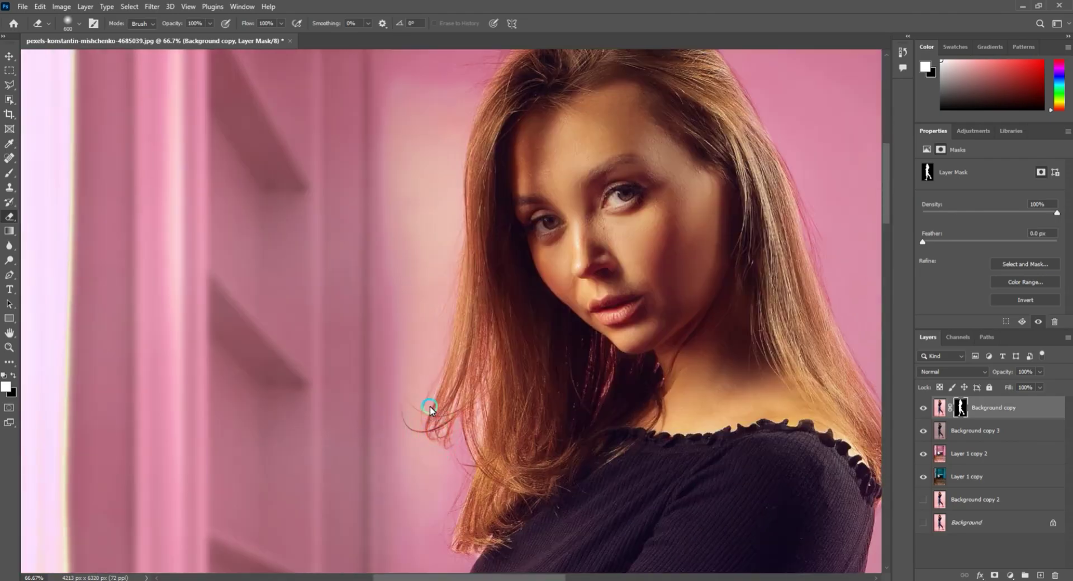
{"action": "left_click_drag", "start_coordinate": [430, 409], "coordinate": [398, 499]}
{"action": "key", "text": "ctrl+minus"}
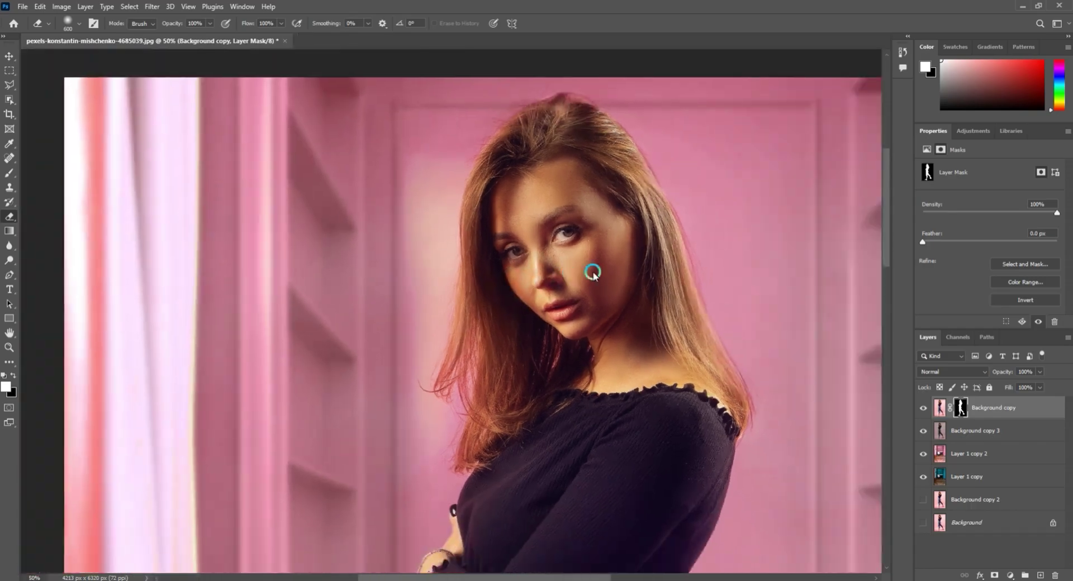
{"action": "key", "text": "ctrl+minus"}
{"action": "key", "text": "ctrl+minus"}
{"action": "key", "text": "ctrl+minus"}
{"action": "key", "text": "ctrl+minus"}
{"action": "key", "text": "ctrl+minus"}
Warm Layer 1 copy 2 with Color Balance Midtones +39, 0, -63, cancelling the Fade dialog
{"action": "left_click", "coordinate": [946, 473]}
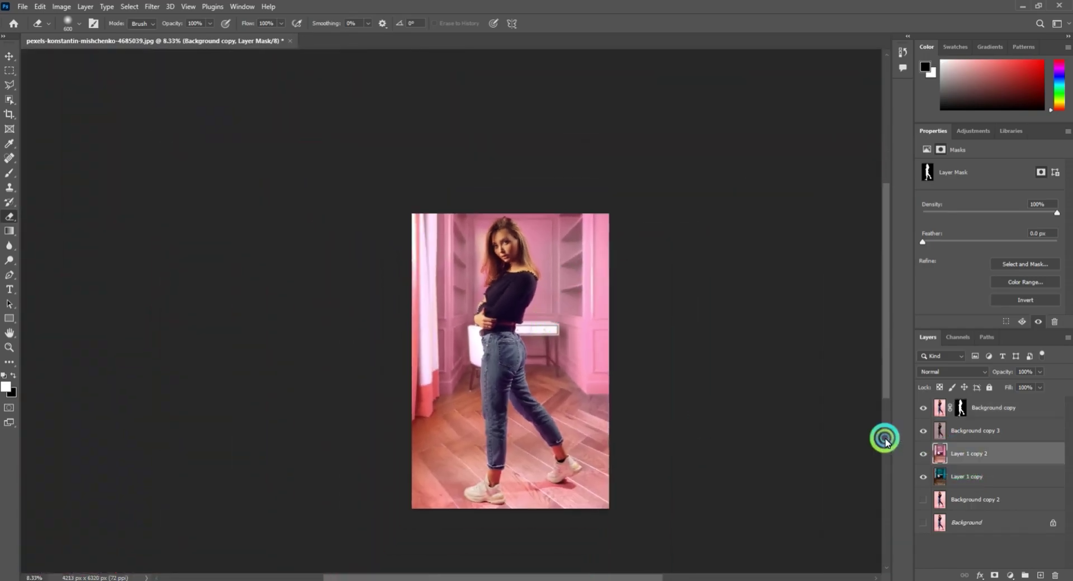
{"action": "key", "text": "ctrl+plus"}
{"action": "key", "text": "d"}
{"action": "key", "text": "ctrl+b"}
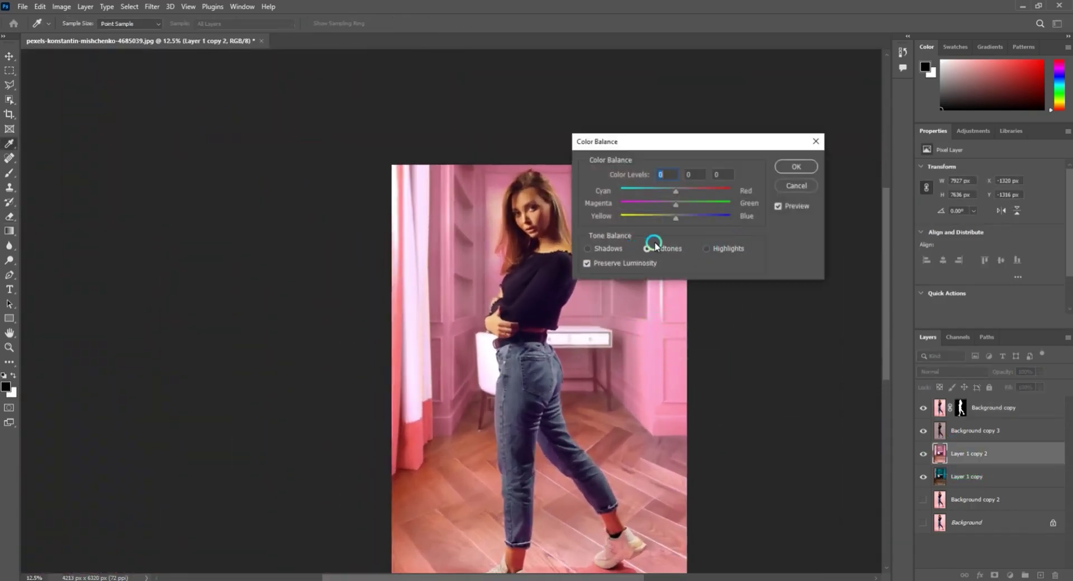
{"action": "mouse_move", "coordinate": [669, 221]}
{"action": "left_mouse_down"}
{"action": "mouse_move", "coordinate": [642, 217]}
{"action": "mouse_move", "coordinate": [700, 193]}
{"action": "left_mouse_up"}
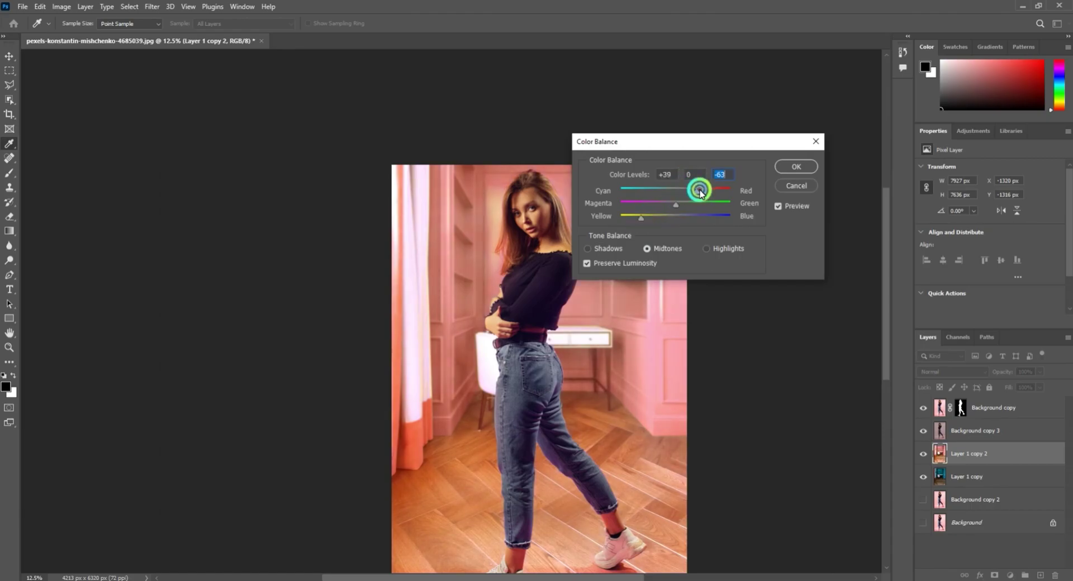
{"action": "left_click", "coordinate": [796, 167]}
{"action": "key", "text": "ctrl+shift+f"}
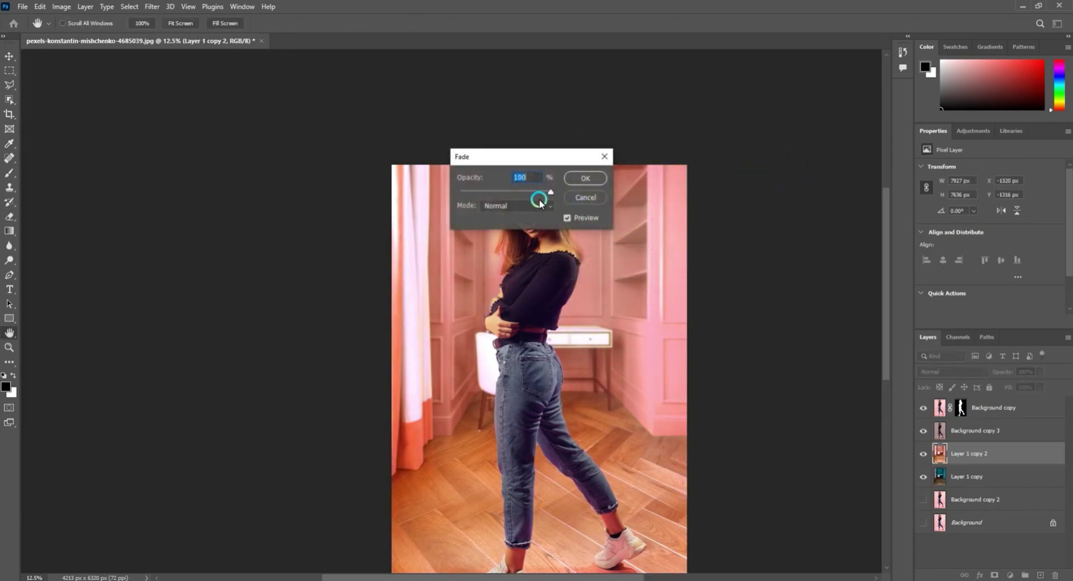
{"action": "left_click", "coordinate": [582, 180]}
Recentre the view and select the Background copy 3 layer
{"action": "left_click_drag", "start_coordinate": [692, 428], "coordinate": [713, 318]}
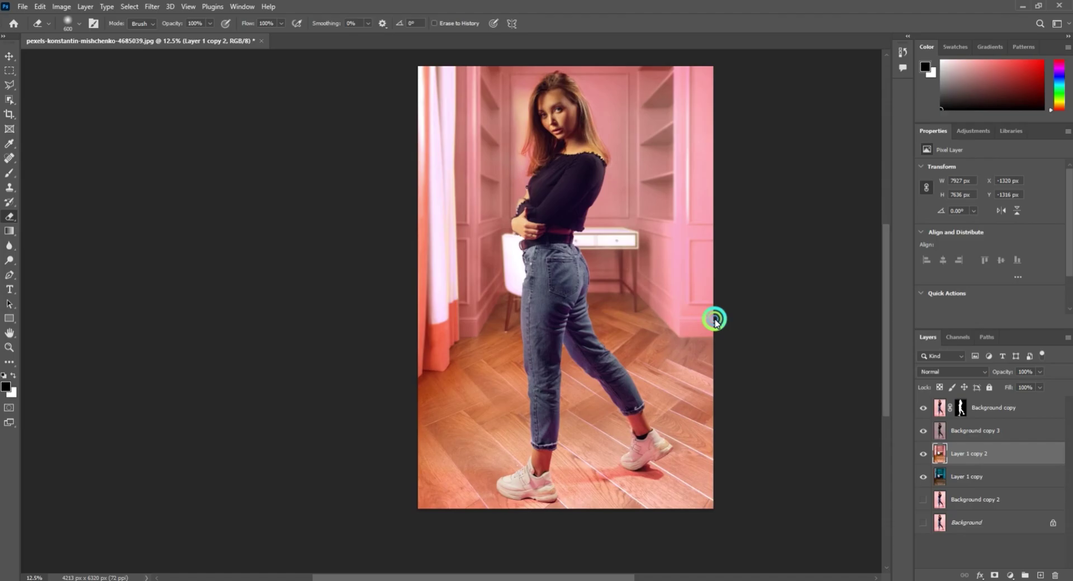
{"action": "key", "text": "e"}
{"action": "scroll", "coordinate": [658, 326], "scroll_direction": "up", "scroll_amount": 3}
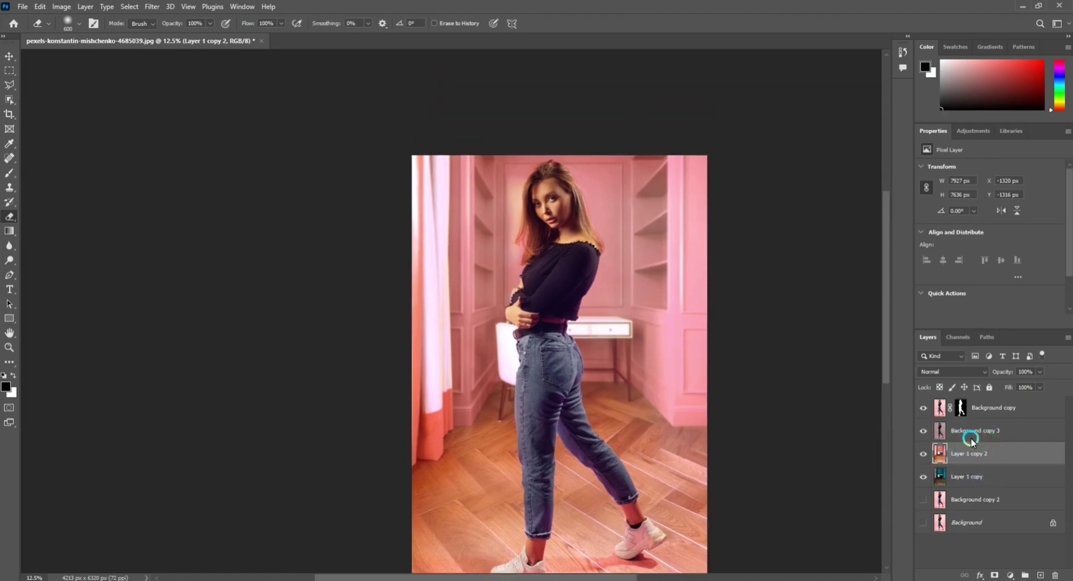
{"action": "left_click", "coordinate": [971, 441]}
{"action": "left_click", "coordinate": [1010, 575]}
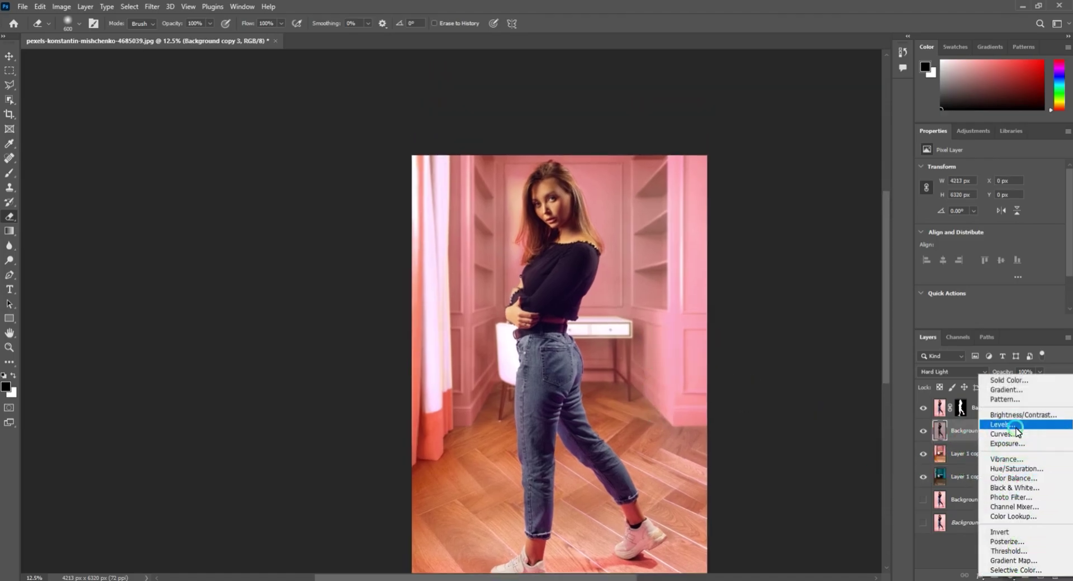
Add a first Levels adjustment layer with a mask, then delete that Levels 1 layer
{"action": "left_click", "coordinate": [1003, 425]}
{"action": "left_click_drag", "start_coordinate": [1058, 283], "coordinate": [1019, 284]}
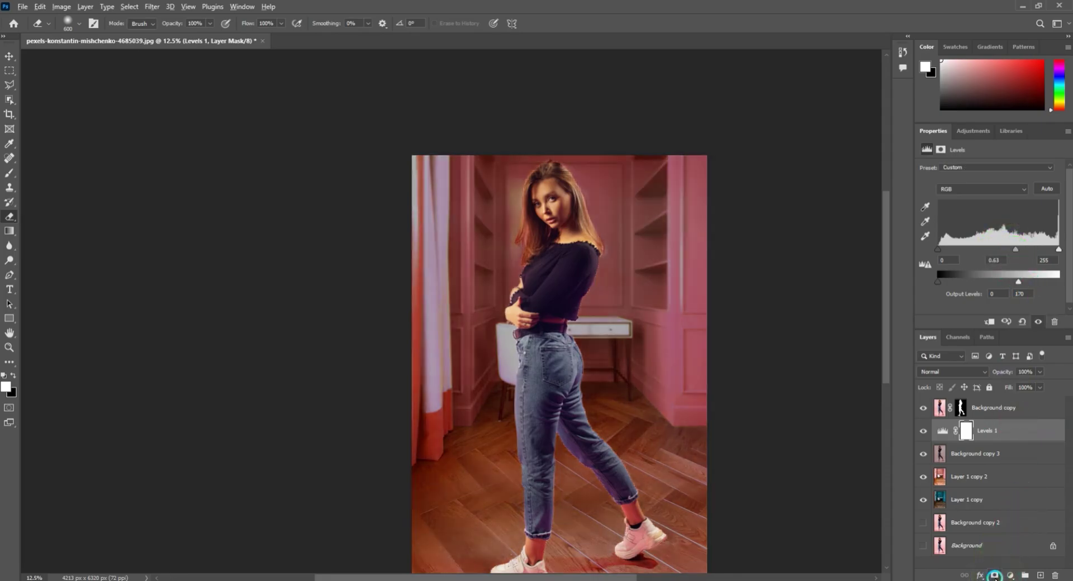
{"action": "left_click", "coordinate": [994, 576]}
{"action": "key", "text": "b"}
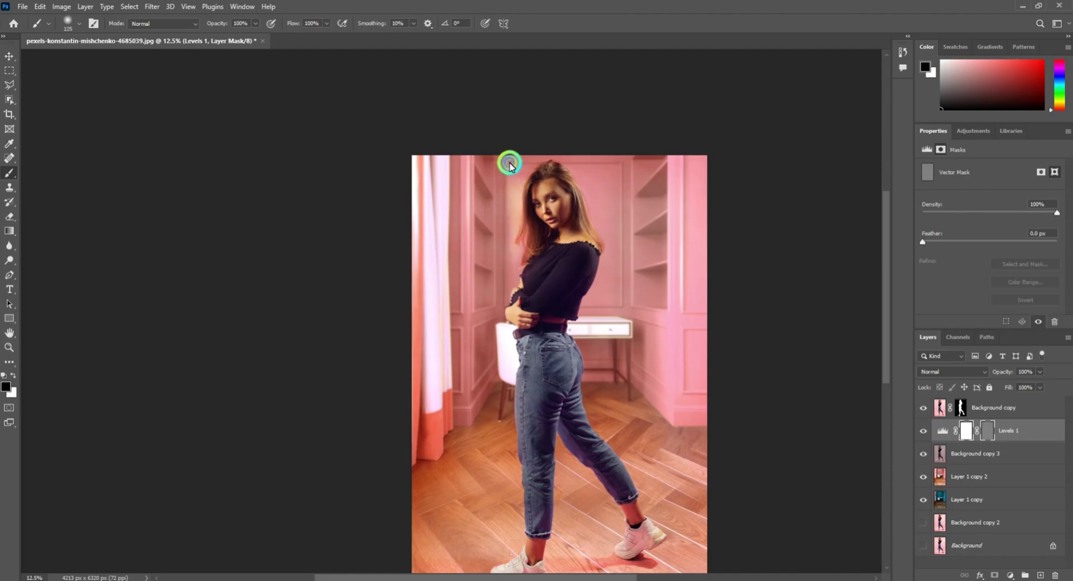
{"action": "left_click", "coordinate": [988, 438]}
{"action": "left_click_drag", "start_coordinate": [993, 437], "coordinate": [977, 438]}
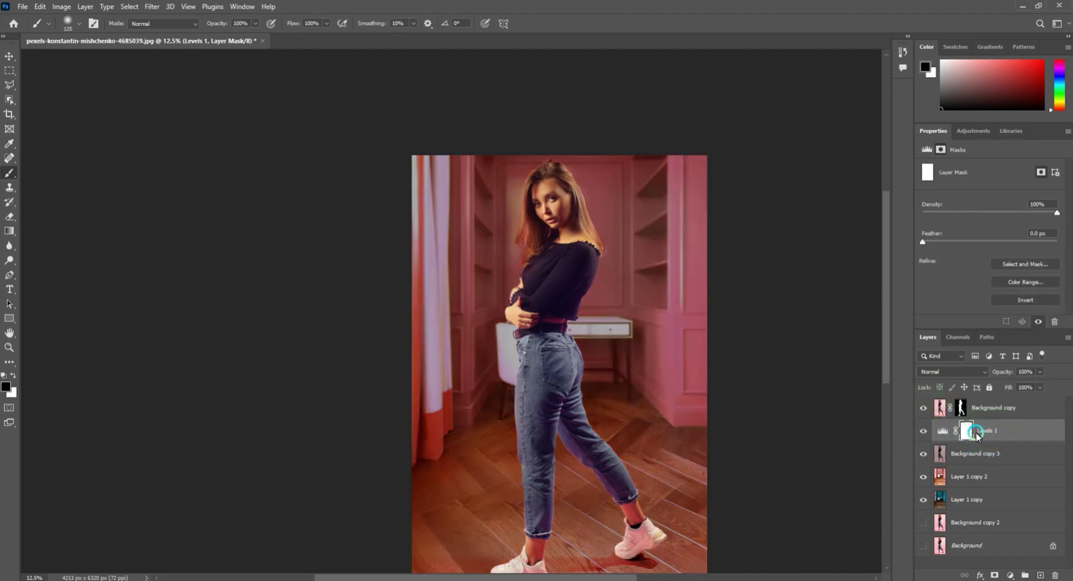
{"action": "left_click", "coordinate": [969, 434]}
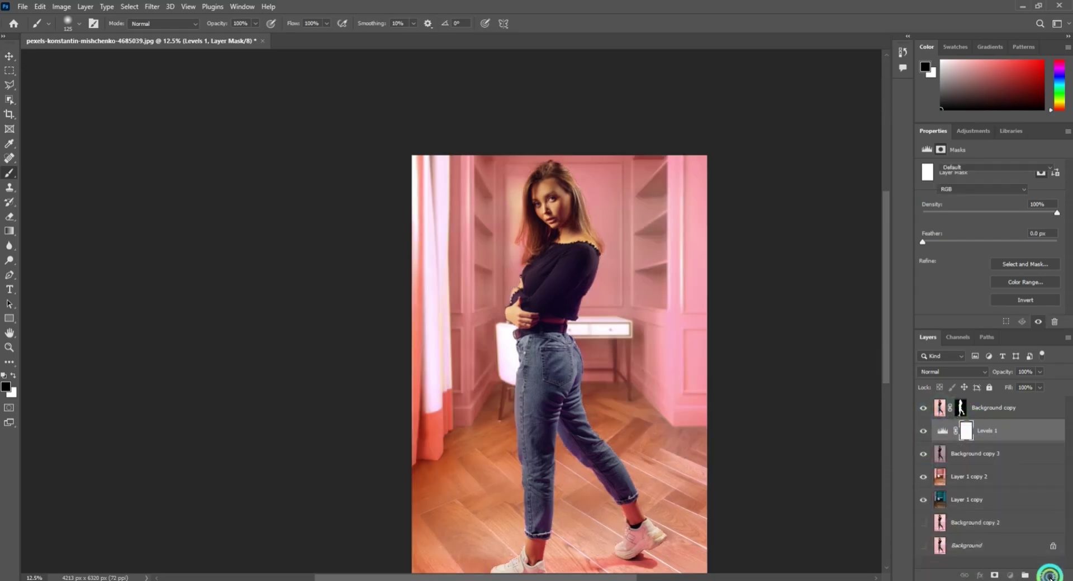
{"action": "left_click_drag", "start_coordinate": [1001, 438], "coordinate": [1034, 576]}
Add a new Levels adjustment layer with output white lowered to 137
{"action": "left_click", "coordinate": [1014, 576]}
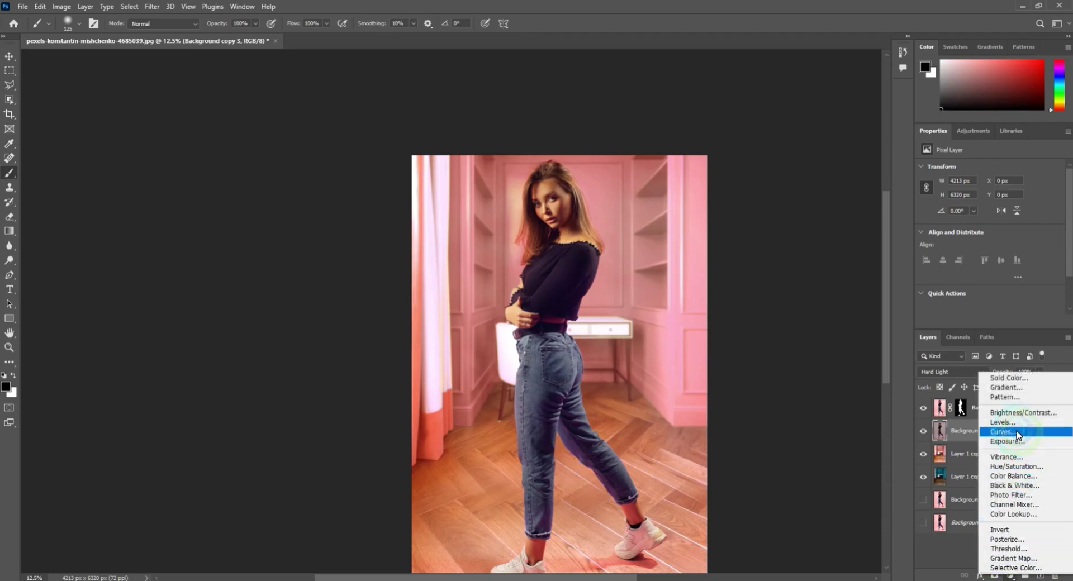
{"action": "left_click", "coordinate": [1013, 428]}
{"action": "left_click", "coordinate": [1028, 296]}
{"action": "mouse_move", "coordinate": [1059, 282]}
{"action": "left_mouse_down"}
{"action": "mouse_move", "coordinate": [1018, 283]}
{"action": "mouse_move", "coordinate": [1000, 250]}
{"action": "left_mouse_up"}
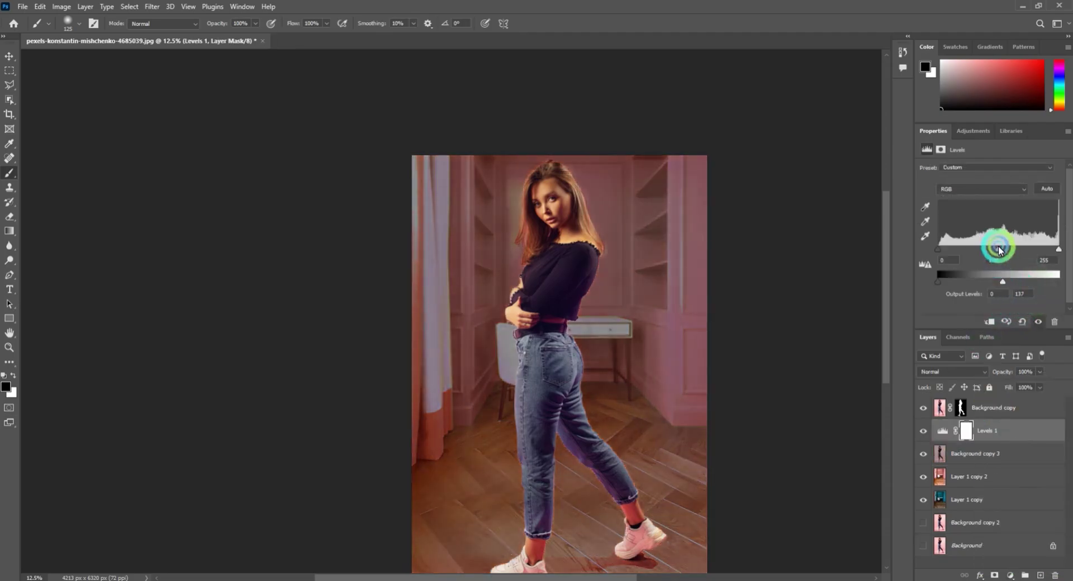
{"action": "left_click", "coordinate": [967, 431]}
Invert the Levels 1 mask, paint white along the wall and floor, and feather it about 172 px
{"action": "key", "text": "ctrl+i"}
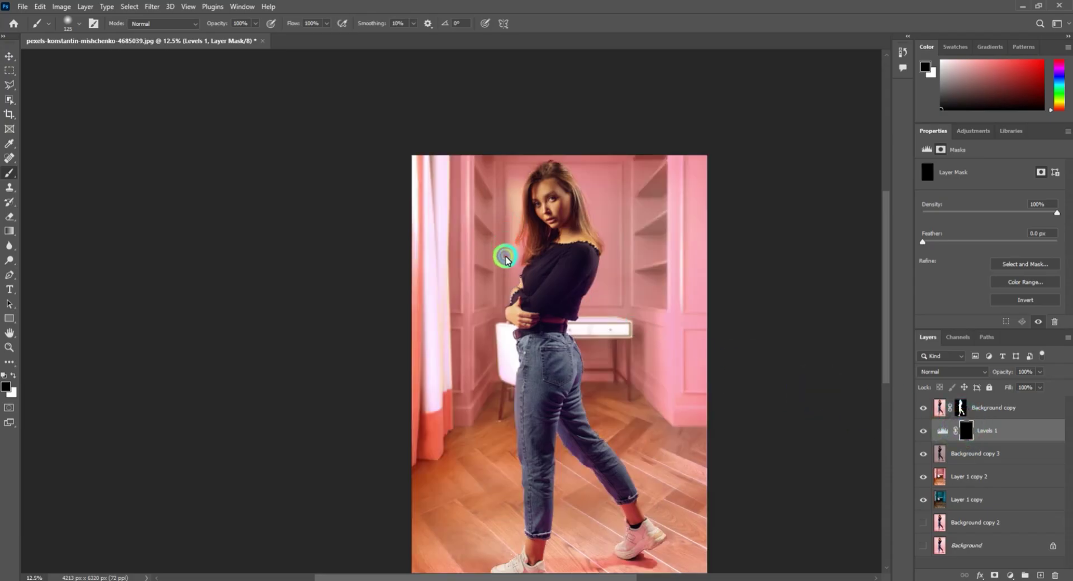
{"action": "key", "text": "x"}
{"action": "left_click_drag", "start_coordinate": [508, 285], "coordinate": [504, 240]}
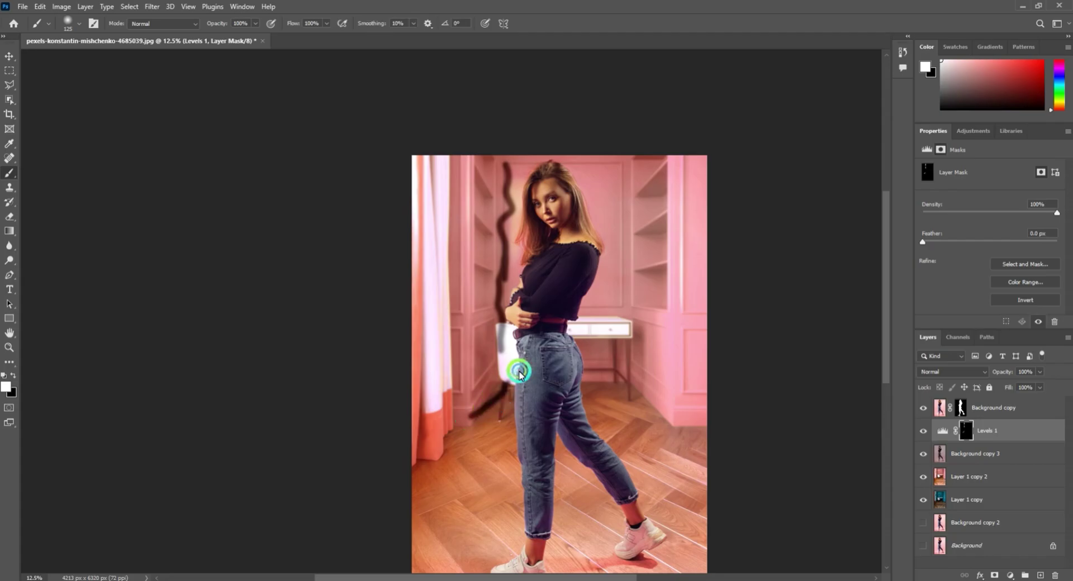
{"action": "left_click_drag", "start_coordinate": [504, 390], "coordinate": [480, 162]}
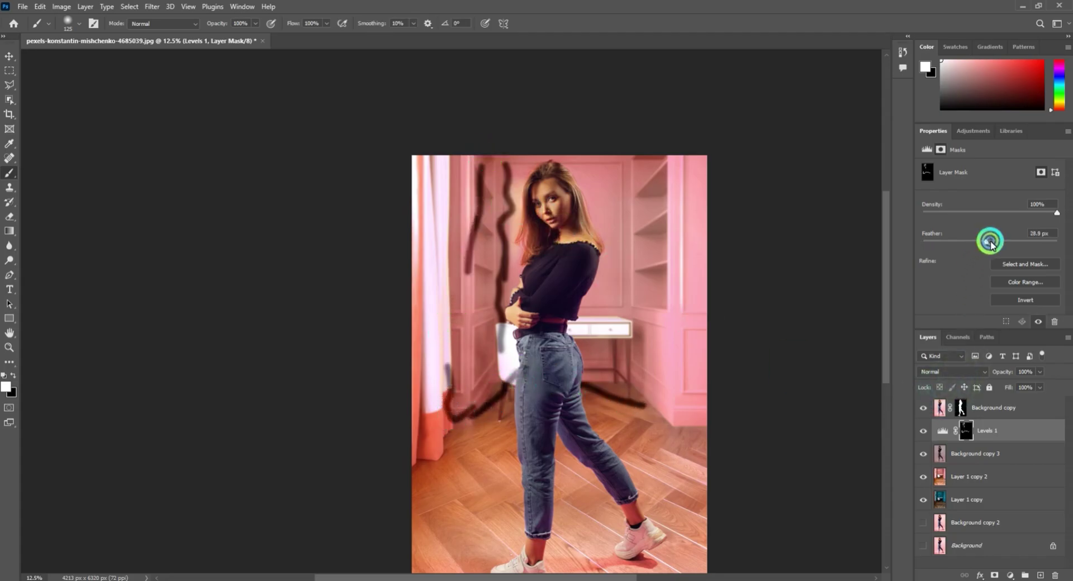
{"action": "left_click_drag", "start_coordinate": [991, 243], "coordinate": [1016, 244]}
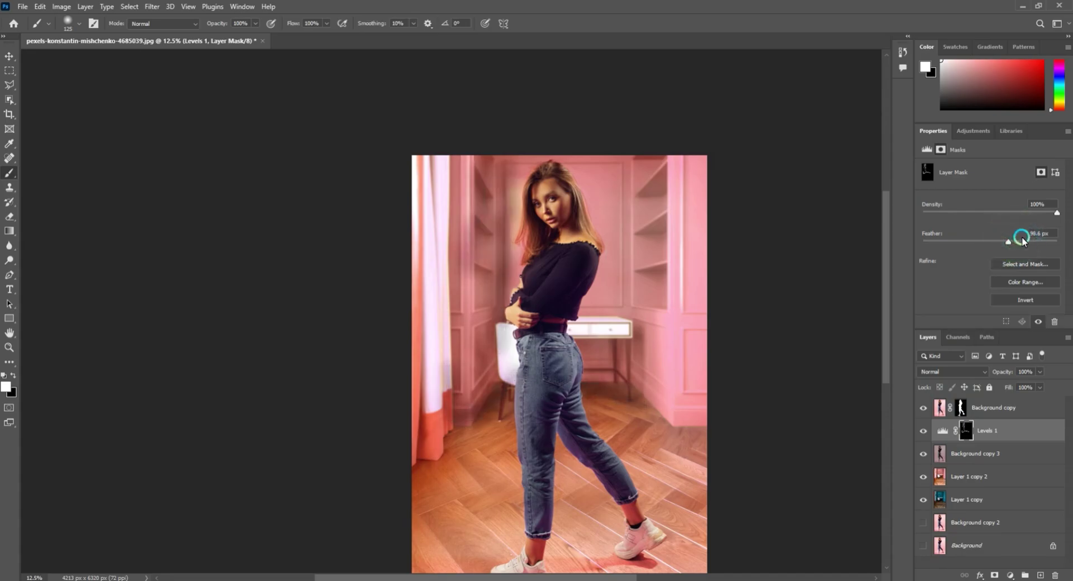
{"action": "left_click", "coordinate": [923, 432]}
{"action": "left_click", "coordinate": [923, 432]}
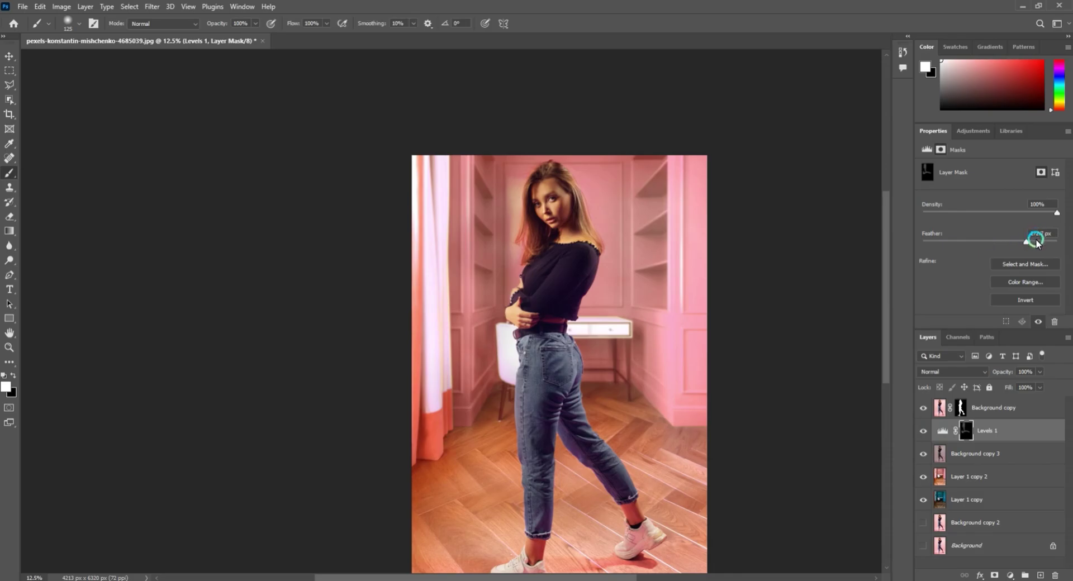
{"action": "key", "text": "ctrl+minus"}
{"action": "left_click", "coordinate": [998, 410]}
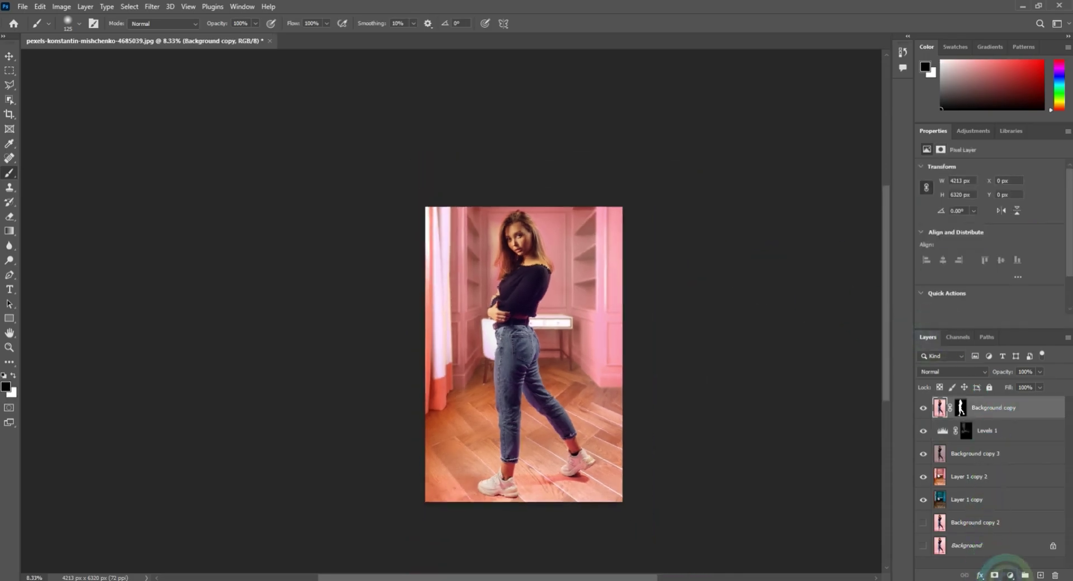
Add a Color Lookup adjustment layer and preview several 3DLUT presets
{"action": "left_click", "coordinate": [1010, 575]}
{"action": "left_click", "coordinate": [1023, 516]}
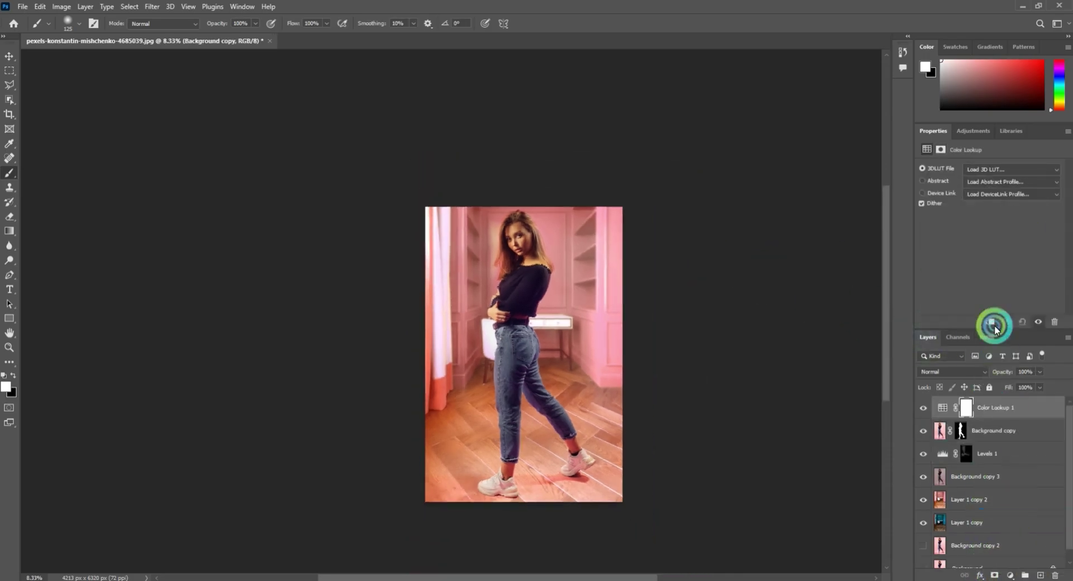
{"action": "left_click", "coordinate": [996, 169]}
{"action": "left_click", "coordinate": [969, 208]}
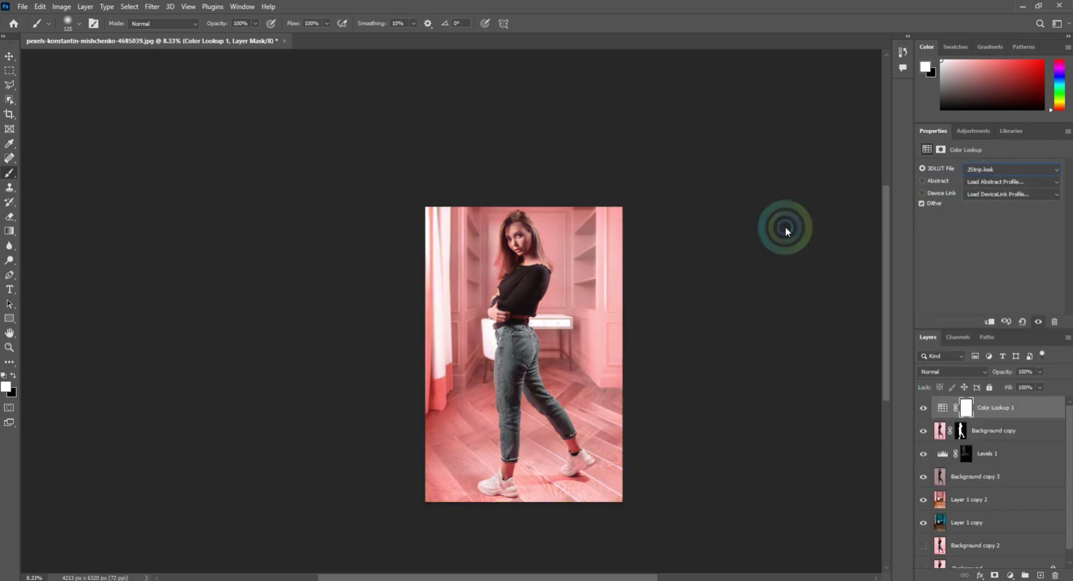
{"action": "key", "text": "Up"}
{"action": "key", "text": "Down"}
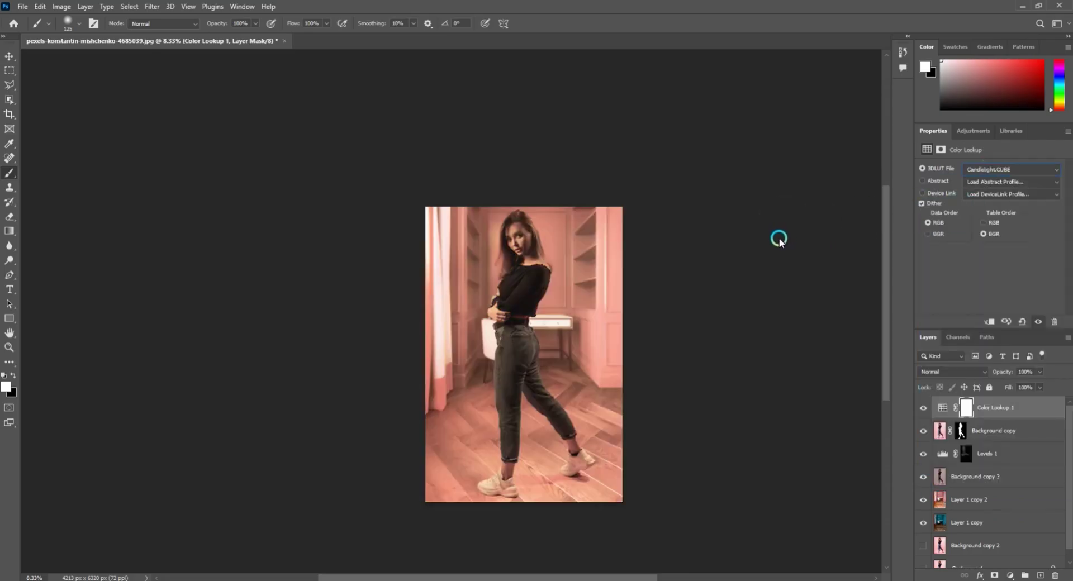
{"action": "key", "text": "Down"}
{"action": "key", "text": "Down"}
{"action": "key", "text": "Down"}
{"action": "key", "text": "Down"}
{"action": "key", "text": "Up"}
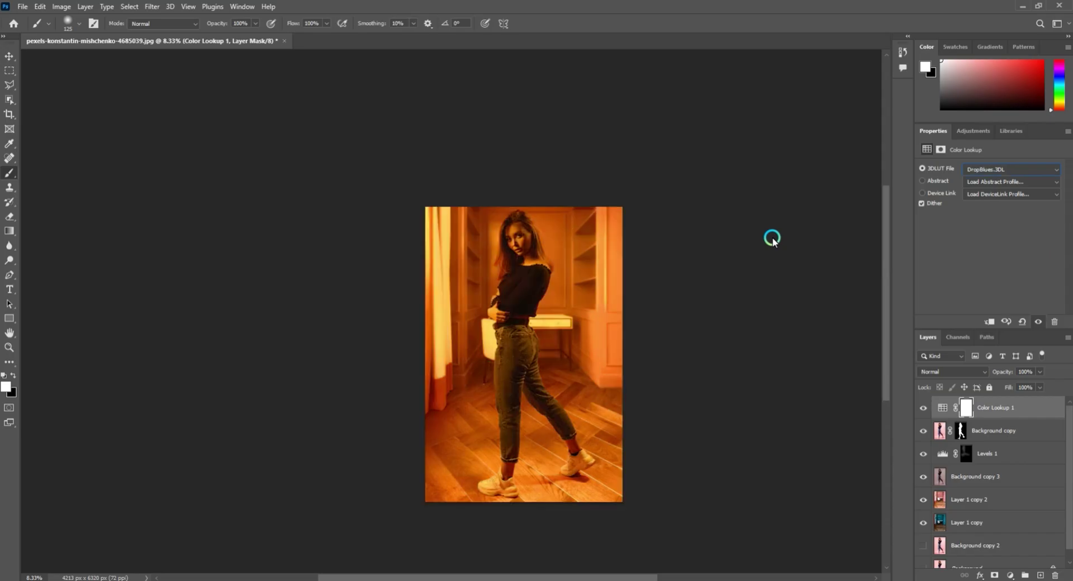
{"action": "key", "text": "Up"}
{"action": "key", "text": "Down"}
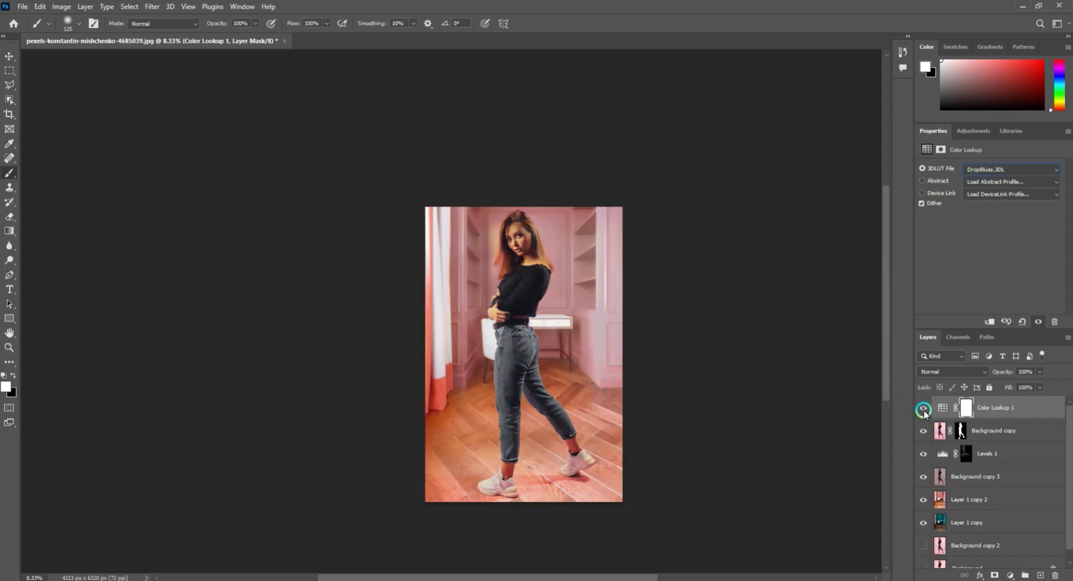
{"action": "key", "text": "ctrl+plus"}
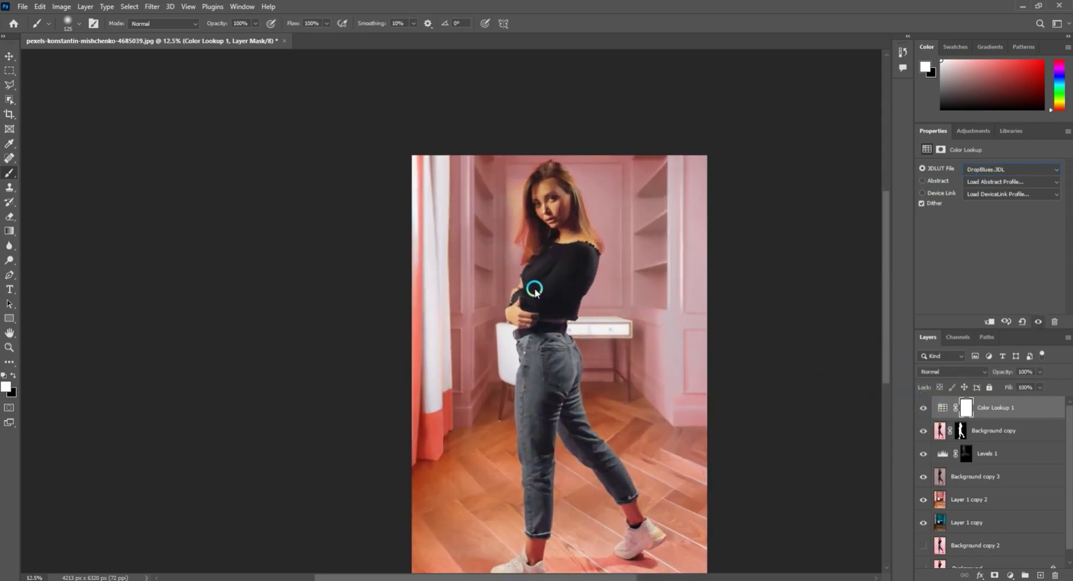
{"action": "left_click_drag", "start_coordinate": [698, 327], "coordinate": [631, 258]}
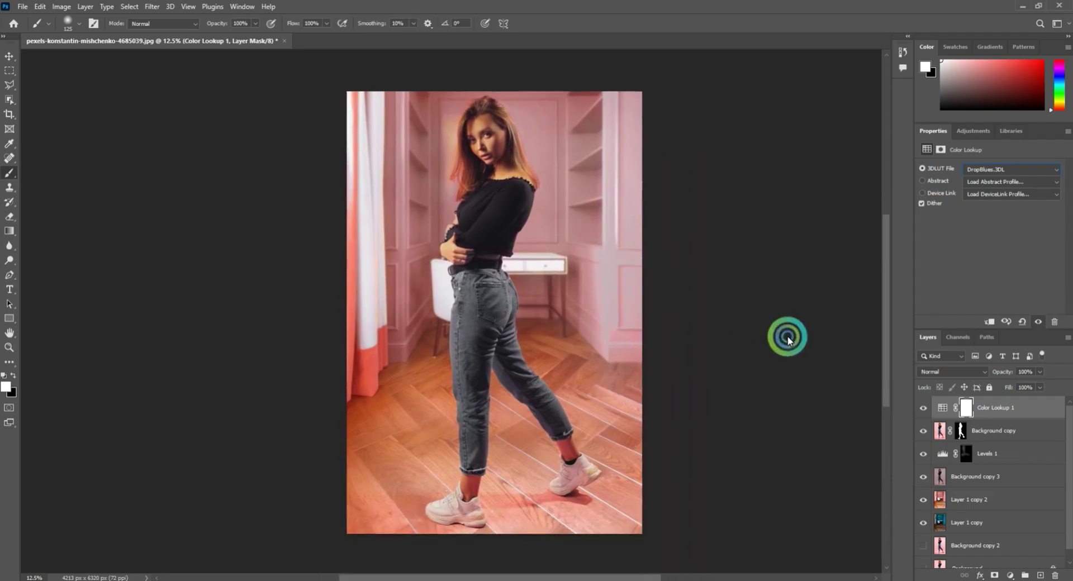
Set the Color Lookup preset to FoggyNight.3DL
{"action": "left_click", "coordinate": [969, 175]}
{"action": "left_click", "coordinate": [981, 169]}
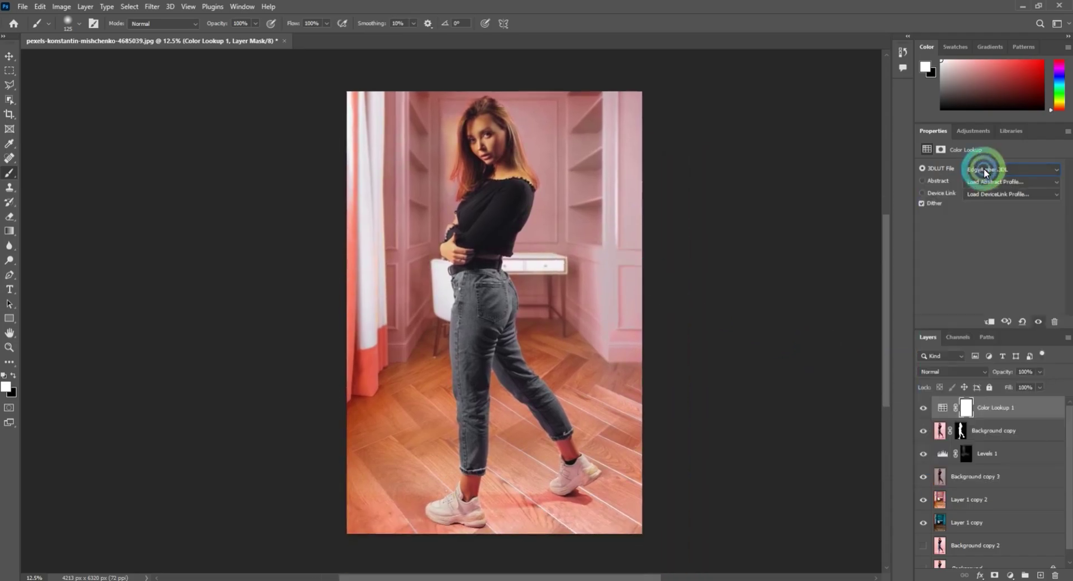
{"action": "key", "text": "Down"}
{"action": "key", "text": "Down"}
{"action": "key", "text": "Down"}
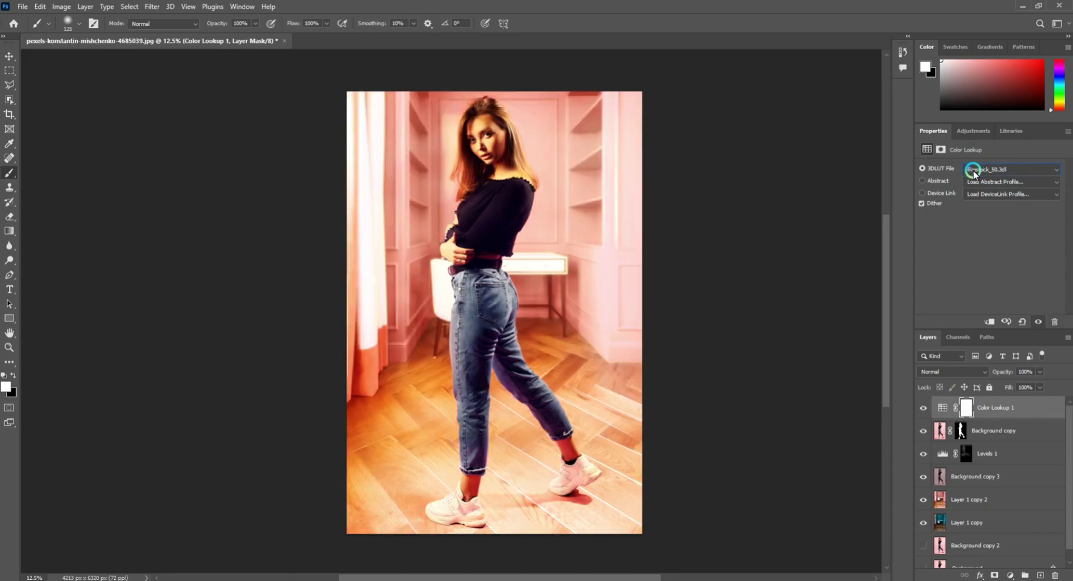
{"action": "key", "text": "Down"}
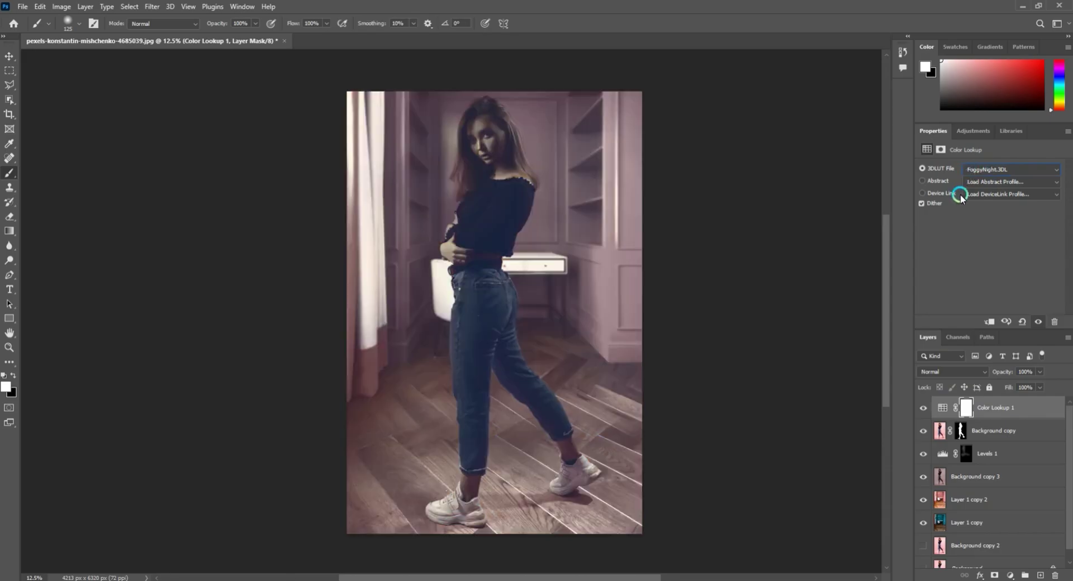
In Blending Options, split the Underlying Layer white slider to 109
{"action": "right_click", "coordinate": [1001, 412]}
{"action": "left_click", "coordinate": [889, 108]}
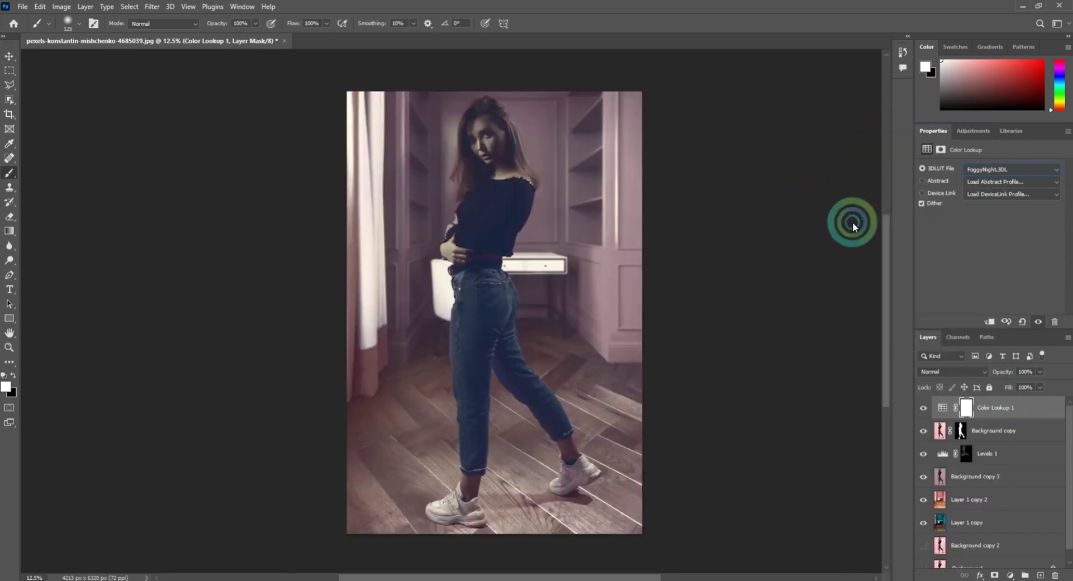
{"action": "left_click_drag", "start_coordinate": [696, 91], "coordinate": [985, 80]}
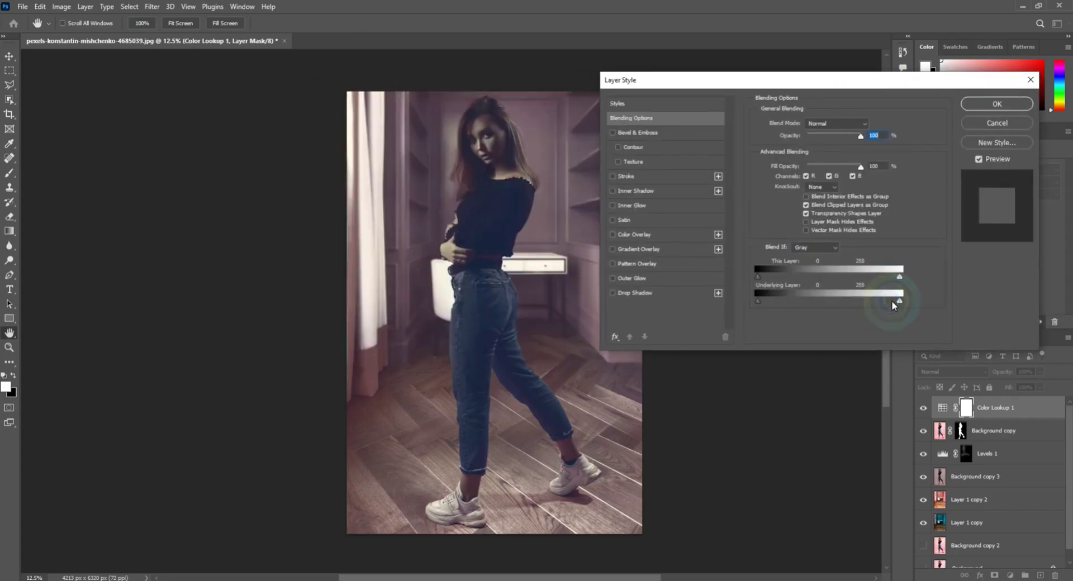
{"action": "left_click_drag", "start_coordinate": [901, 302], "coordinate": [721, 292]}
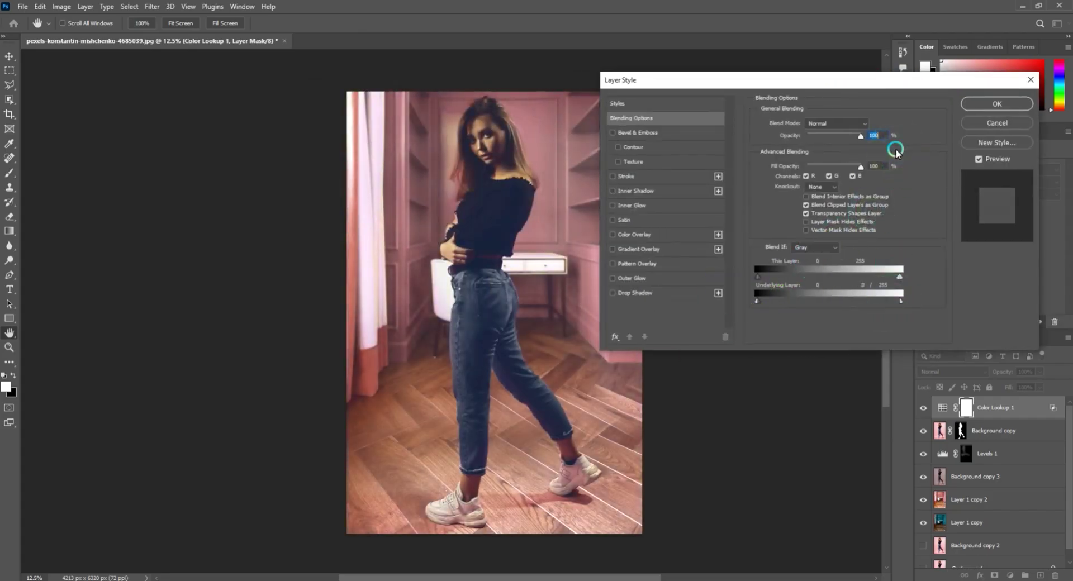
Duplicate the Color Lookup grade and move the copy beneath the woman's cutout layer
{"action": "key", "text": "Return"}
{"action": "key", "text": "b"}
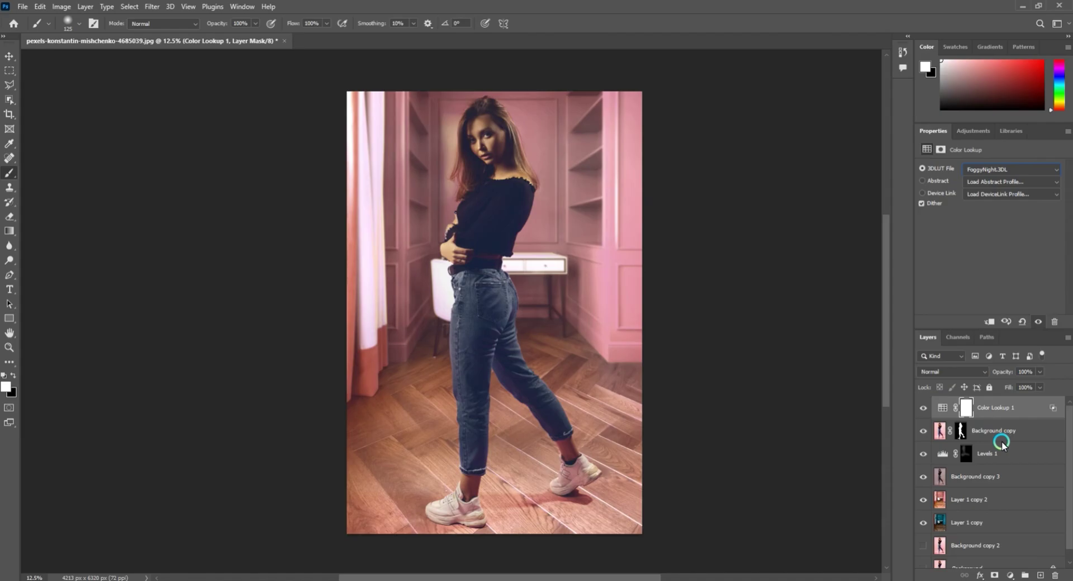
{"action": "left_click_drag", "start_coordinate": [999, 448], "coordinate": [999, 443]}
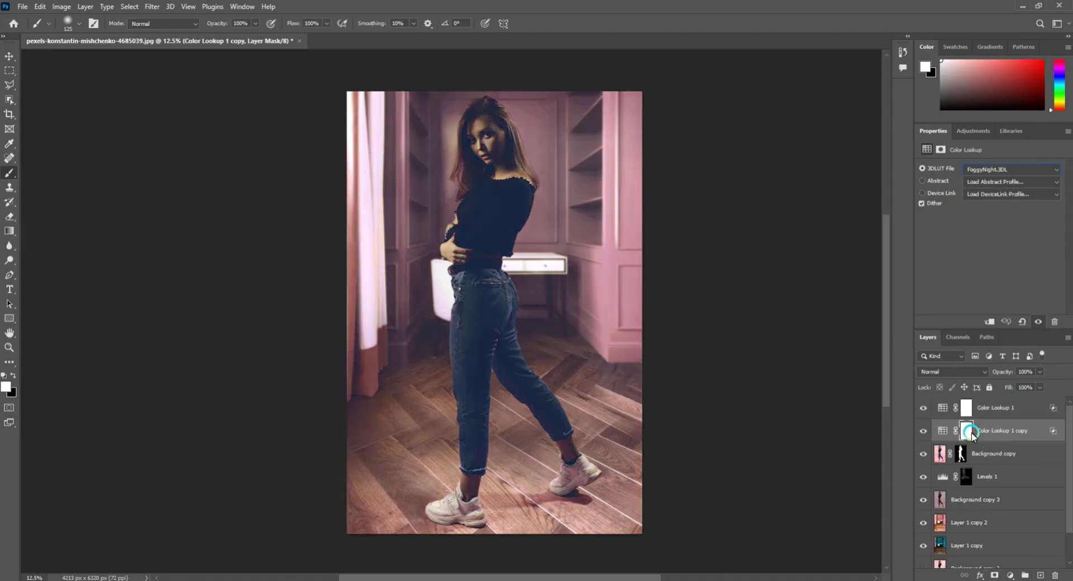
{"action": "key", "text": "ctrl+bracketleft"}
{"action": "key", "text": "ctrl+minus"}
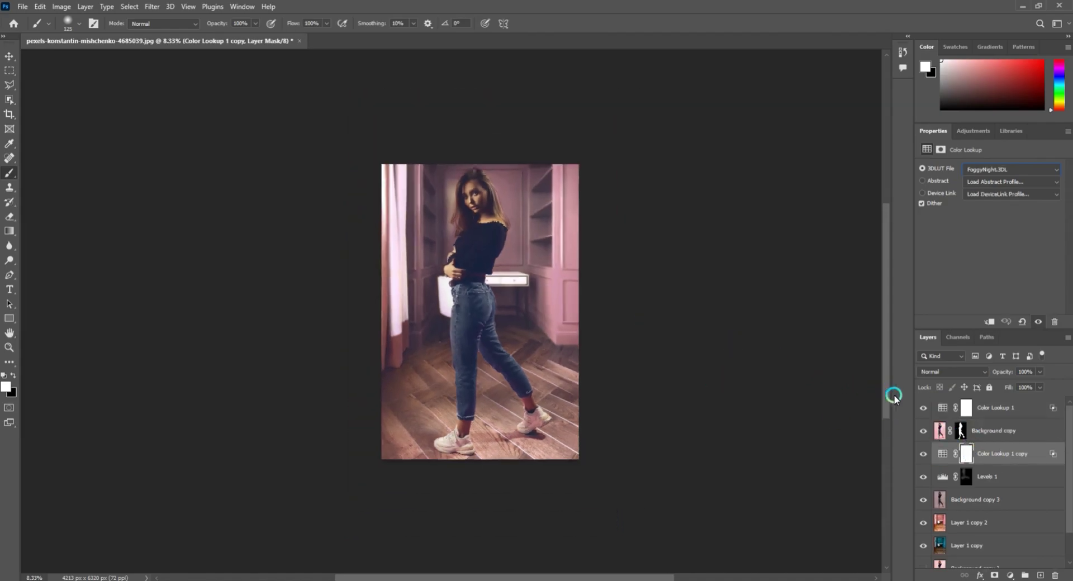
{"action": "left_click", "coordinate": [924, 431]}
{"action": "left_click", "coordinate": [924, 435]}
{"action": "left_click", "coordinate": [923, 455]}
{"action": "left_click", "coordinate": [923, 455]}
Add a second lookup copy at 33% opacity and group both copies as Group 1
{"action": "key", "text": "ctrl+j"}
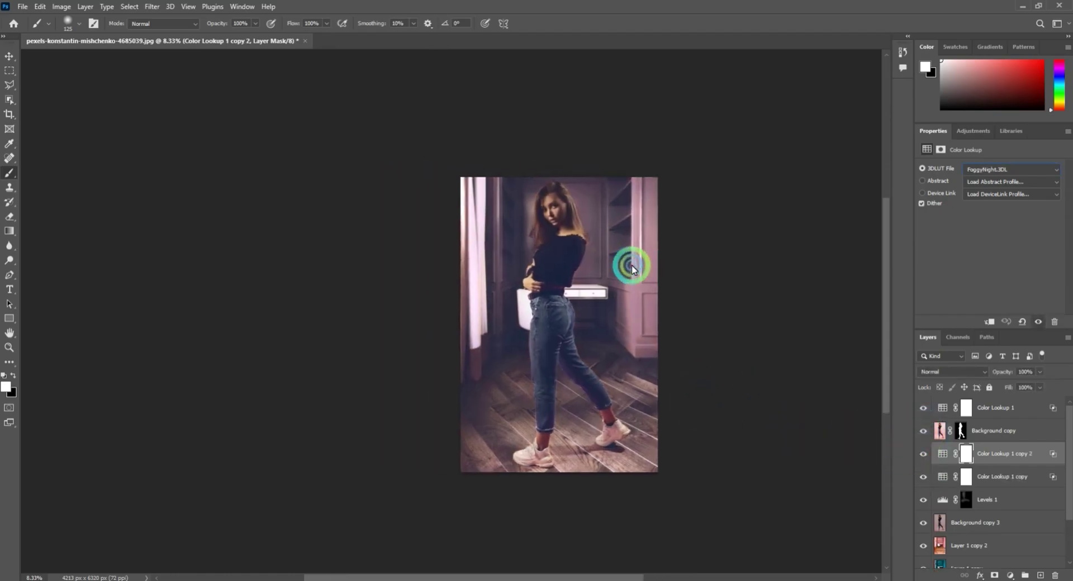
{"action": "scroll", "coordinate": [632, 264], "scroll_direction": "up", "scroll_amount": 1}
{"action": "scroll", "coordinate": [651, 262], "scroll_direction": "up", "scroll_amount": 1}
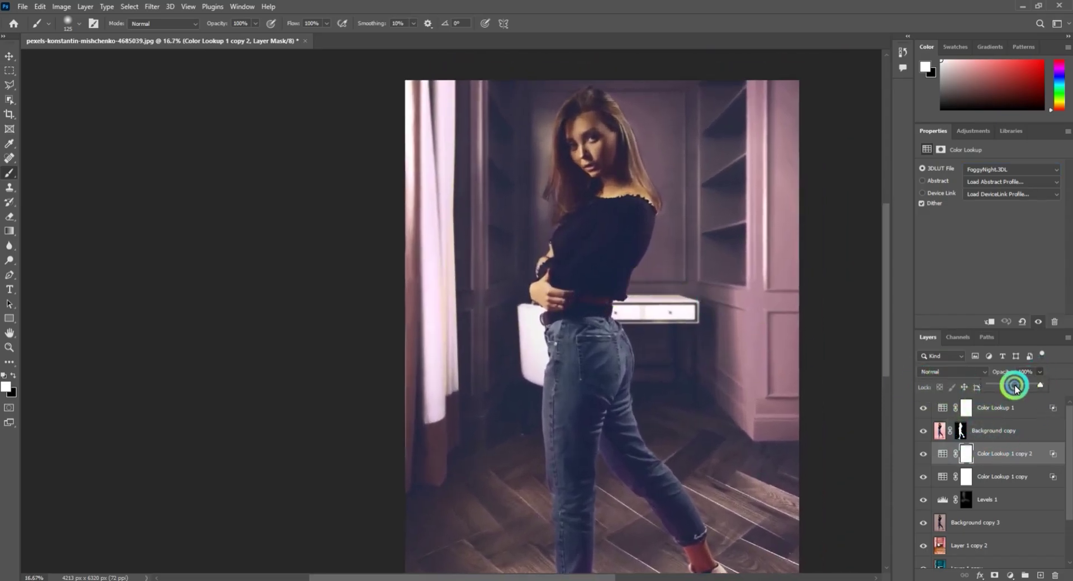
{"action": "left_click_drag", "start_coordinate": [1016, 390], "coordinate": [1009, 390]}
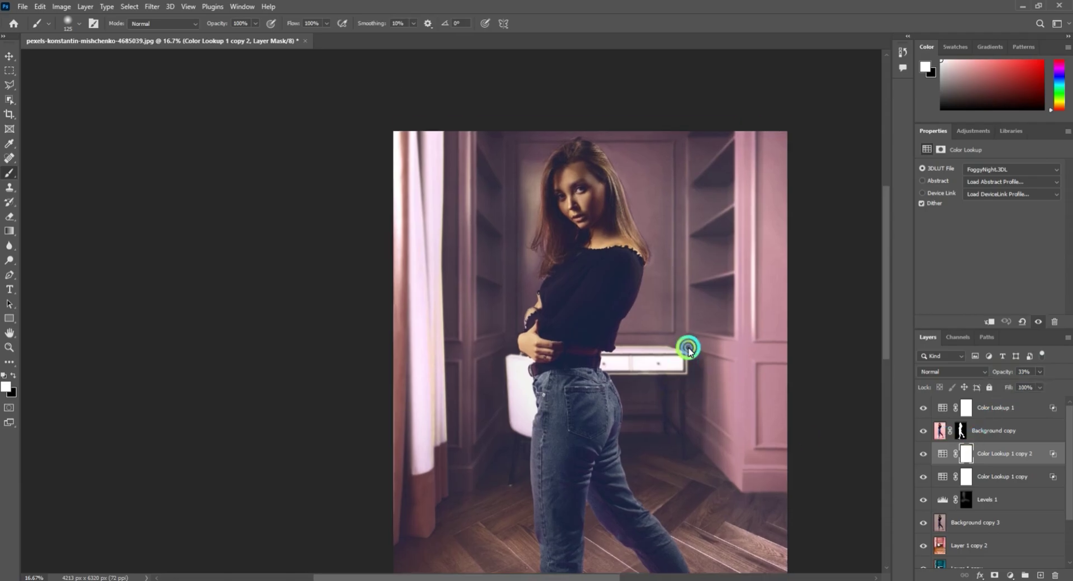
{"action": "left_click", "coordinate": [982, 476], "text": "shift"}
{"action": "key", "text": "ctrl+g"}
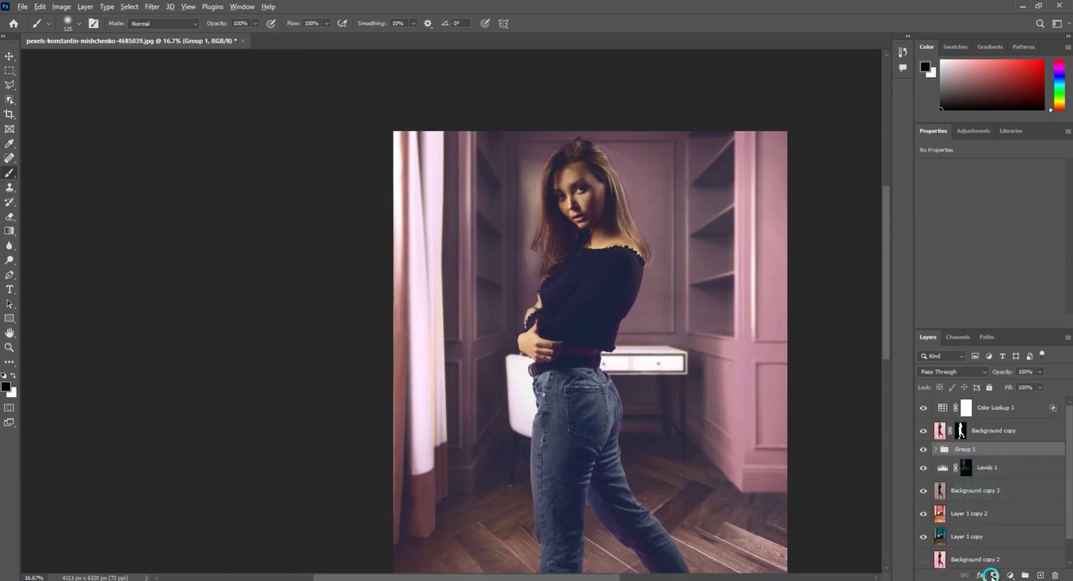
Give Group 1 a hide-all mask and paint white around the walls, floor and edges
{"action": "left_click", "coordinate": [992, 576], "text": "alt"}
{"action": "key", "text": "x"}
{"action": "key", "text": "ctrl+minus"}
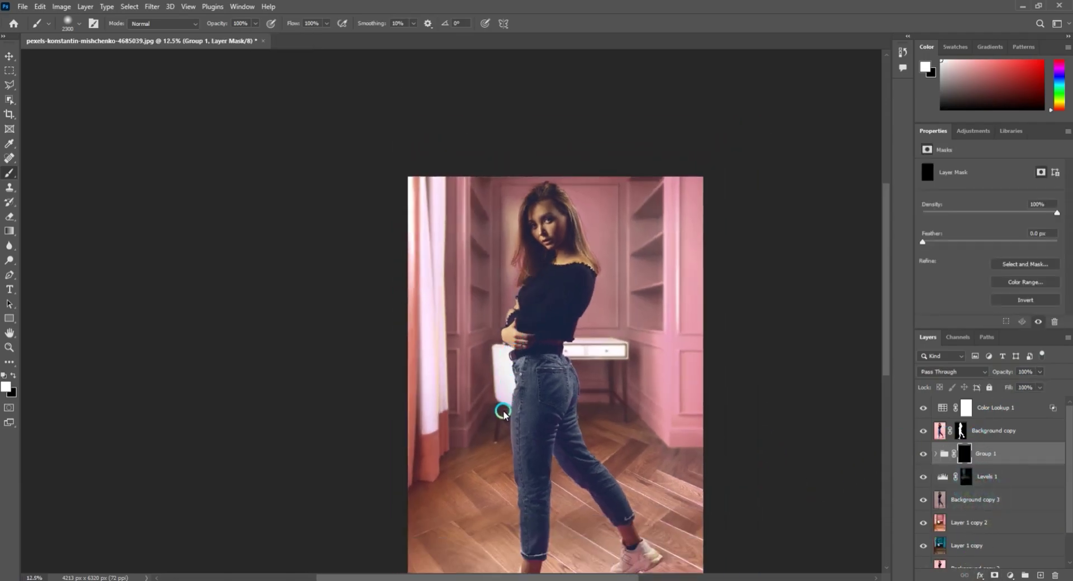
{"action": "mouse_move", "coordinate": [497, 411]}
{"action": "left_mouse_down"}
{"action": "mouse_move", "coordinate": [424, 453]}
{"action": "mouse_move", "coordinate": [436, 464]}
{"action": "left_mouse_up"}
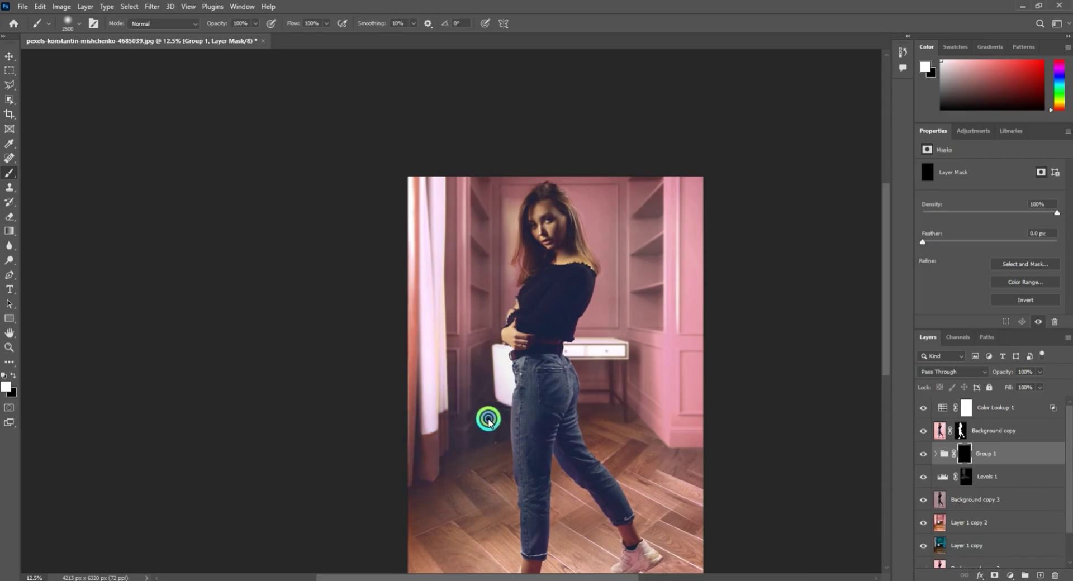
{"action": "mouse_move", "coordinate": [488, 420]}
{"action": "left_mouse_down"}
{"action": "mouse_move", "coordinate": [621, 424]}
{"action": "mouse_move", "coordinate": [673, 414]}
{"action": "mouse_move", "coordinate": [733, 376]}
{"action": "left_mouse_up"}
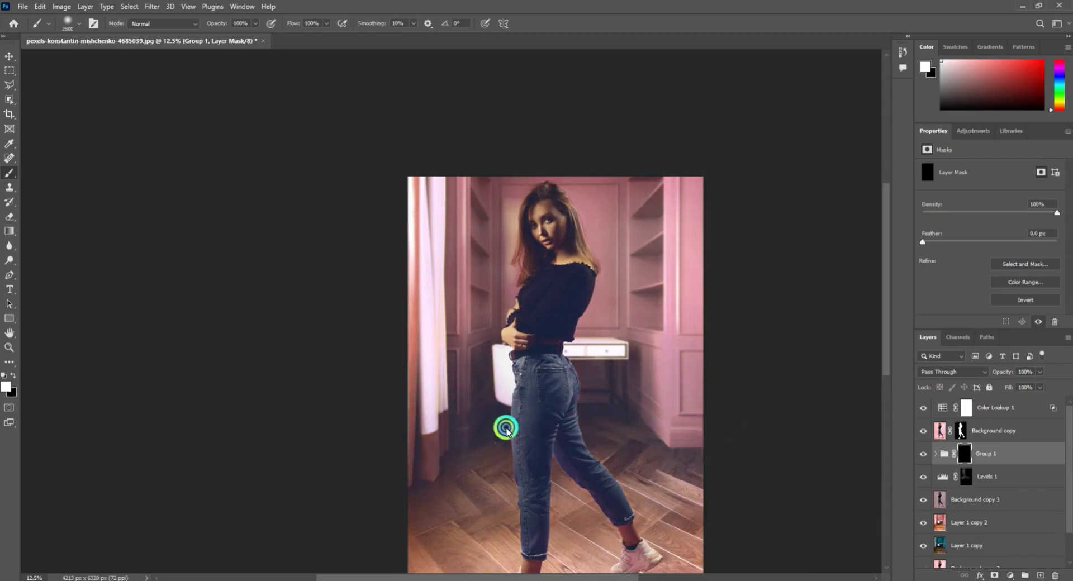
{"action": "mouse_move", "coordinate": [506, 431]}
{"action": "left_mouse_down"}
{"action": "mouse_move", "coordinate": [360, 179]}
{"action": "mouse_move", "coordinate": [459, 112]}
{"action": "left_mouse_up"}
{"action": "scroll", "coordinate": [380, 259], "scroll_direction": "down", "scroll_amount": 3}
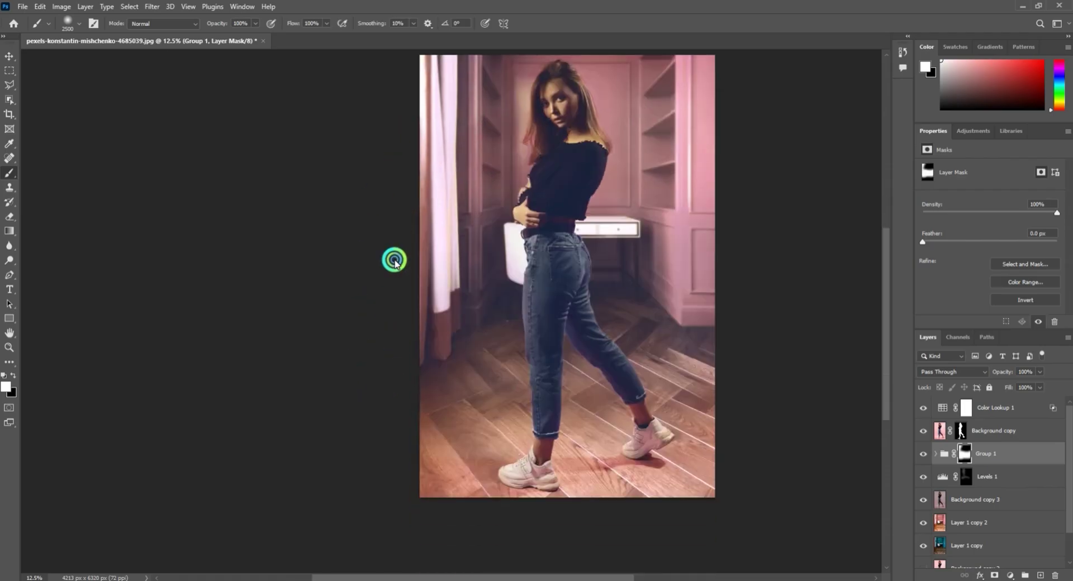
{"action": "mouse_move", "coordinate": [458, 381]}
{"action": "left_mouse_down"}
{"action": "mouse_move", "coordinate": [486, 524]}
{"action": "mouse_move", "coordinate": [556, 568]}
{"action": "mouse_move", "coordinate": [639, 386]}
{"action": "mouse_move", "coordinate": [749, 455]}
{"action": "left_mouse_up"}
{"action": "scroll", "coordinate": [760, 475], "scroll_direction": "up", "scroll_amount": 4}
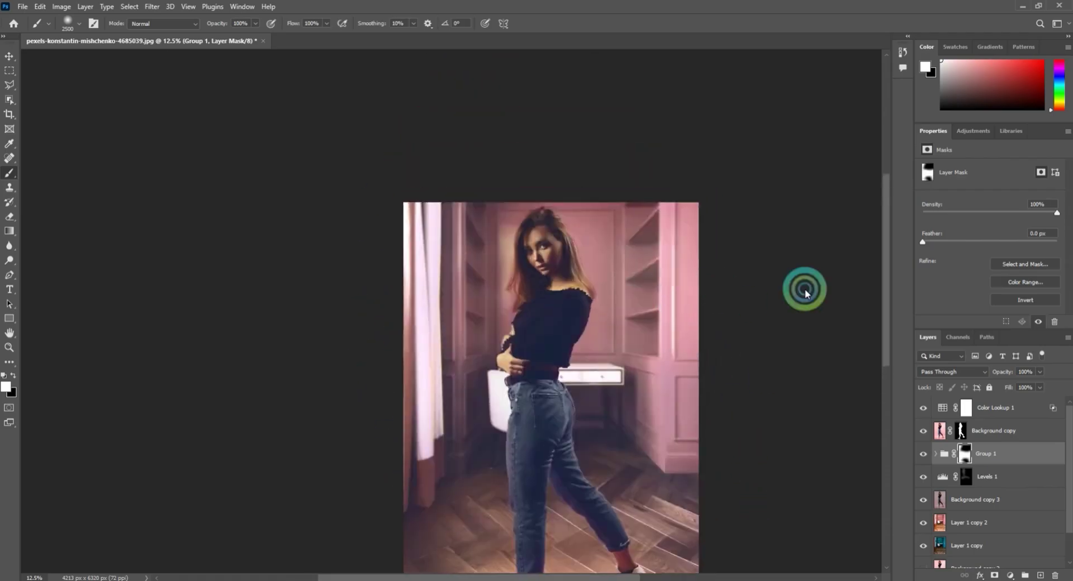
{"action": "key", "text": "ctrl+plus"}
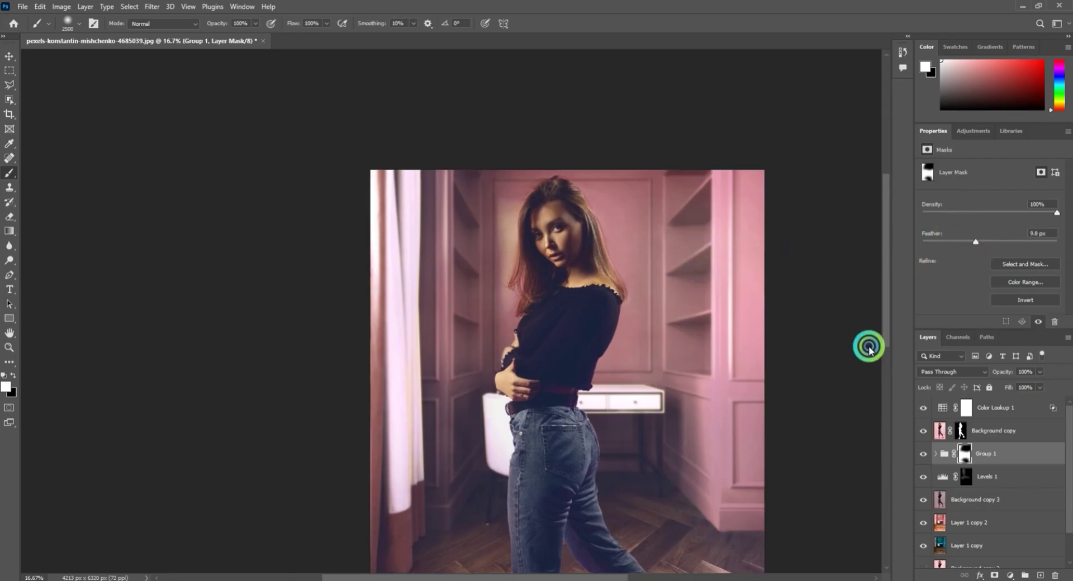
Add a new empty Layer 1 above Color Lookup 1
{"action": "left_click", "coordinate": [988, 407]}
{"action": "left_click", "coordinate": [1025, 576]}
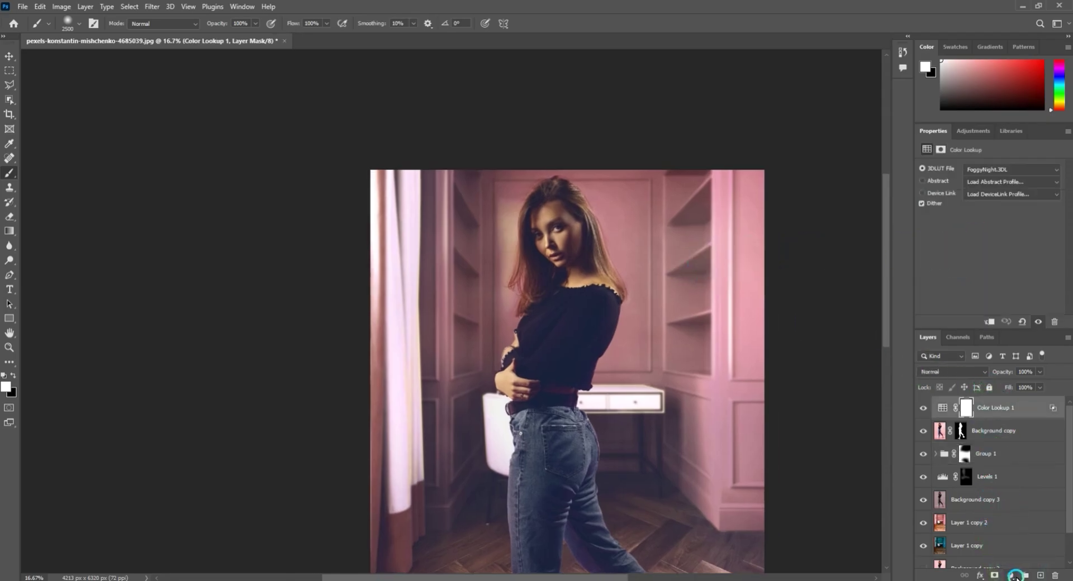
{"action": "left_click", "coordinate": [1012, 577]}
{"action": "left_click", "coordinate": [1039, 576]}
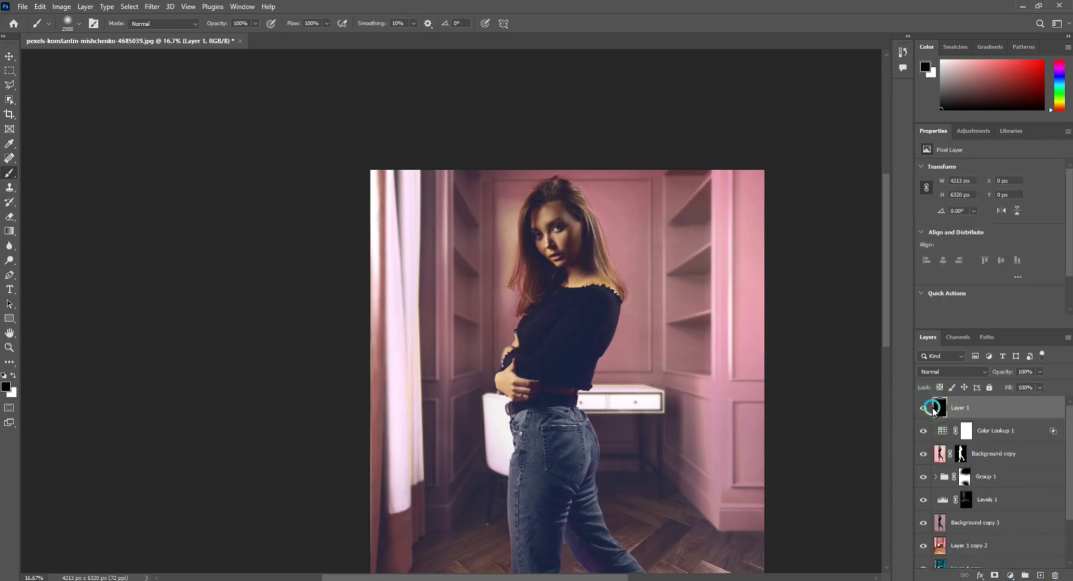
Fill Layer 1 with black and render a 105mm Prime lens flare at brightness 144
{"action": "key", "text": "alt+BackSpace"}
{"action": "left_click", "coordinate": [152, 6]}
{"action": "mouse_move", "coordinate": [163, 203]}
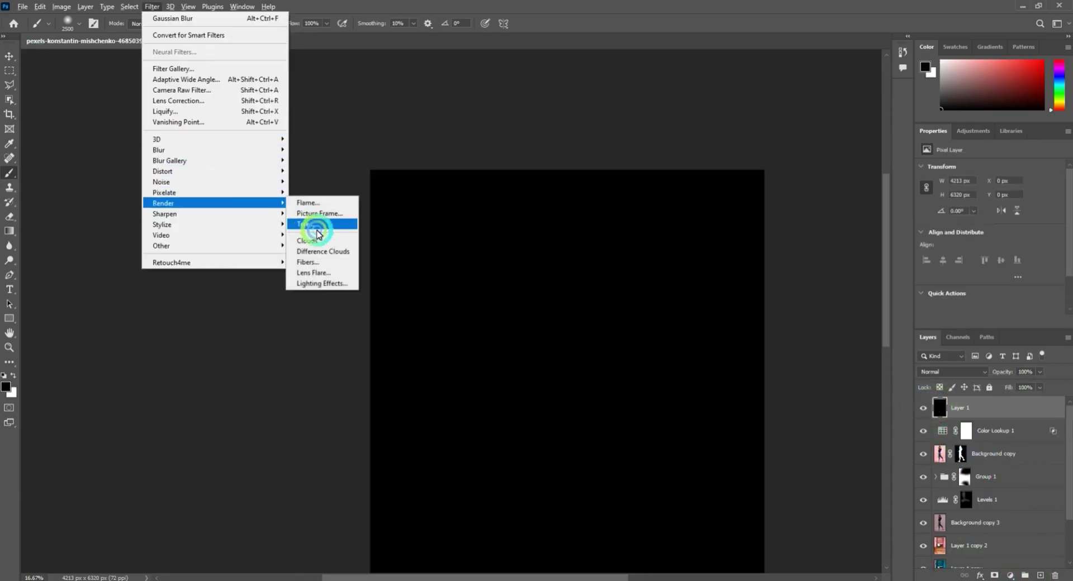
{"action": "left_click", "coordinate": [313, 273]}
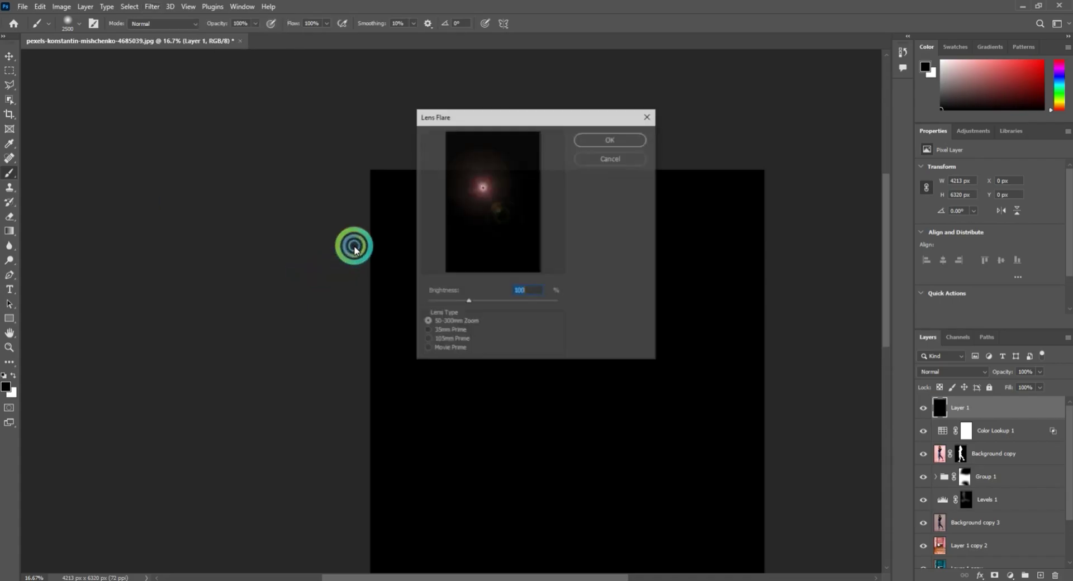
{"action": "left_click", "coordinate": [450, 339]}
{"action": "left_click_drag", "start_coordinate": [495, 182], "coordinate": [529, 176]}
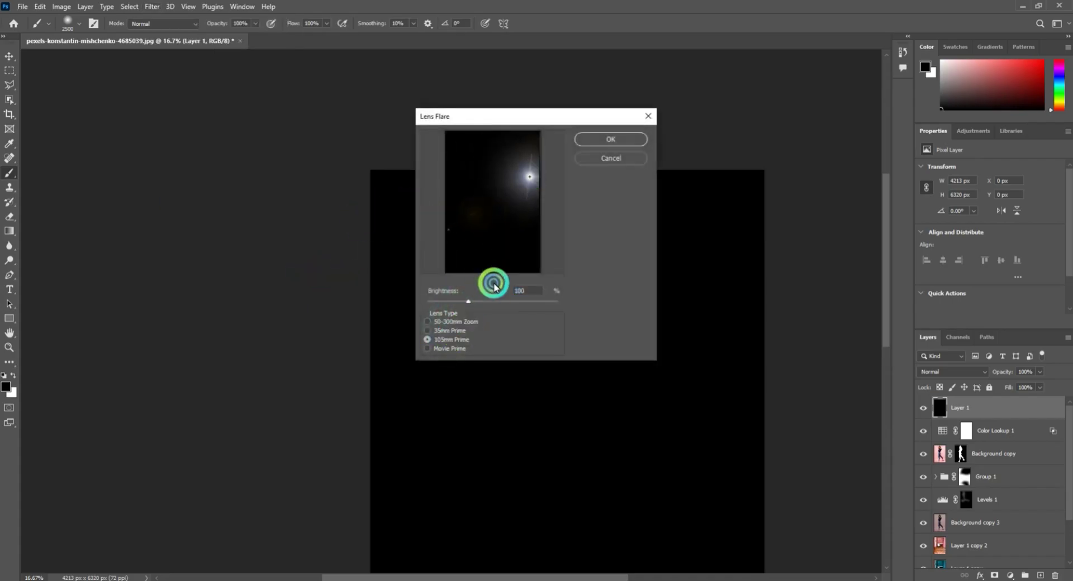
{"action": "left_click_drag", "start_coordinate": [492, 302], "coordinate": [488, 302]}
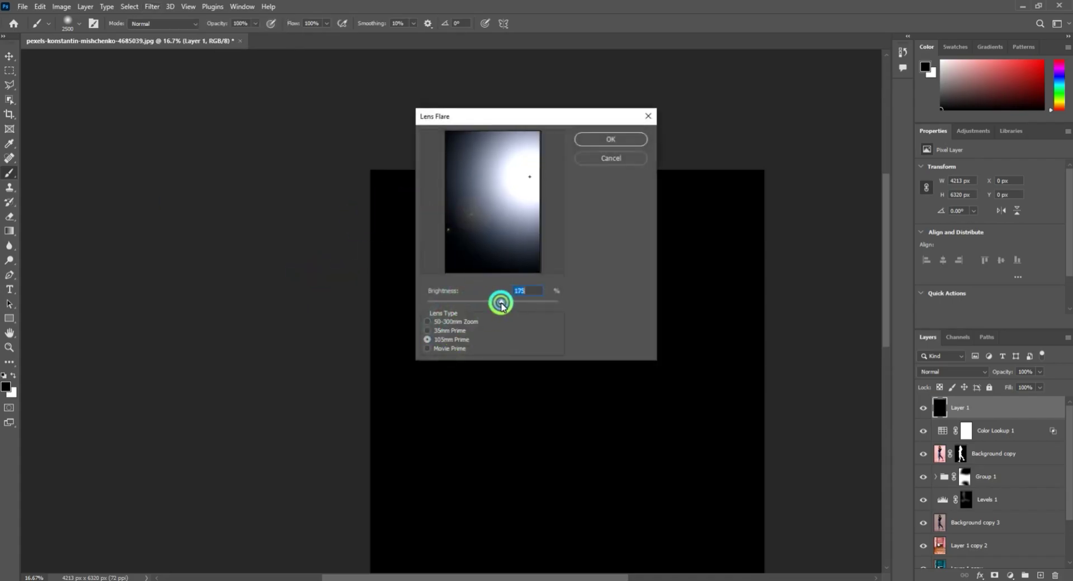
{"action": "left_click", "coordinate": [622, 147]}
Colorize the flare a warm red-orange with saturation +78 in Hue/Saturation
{"action": "key", "text": "ctrl+u"}
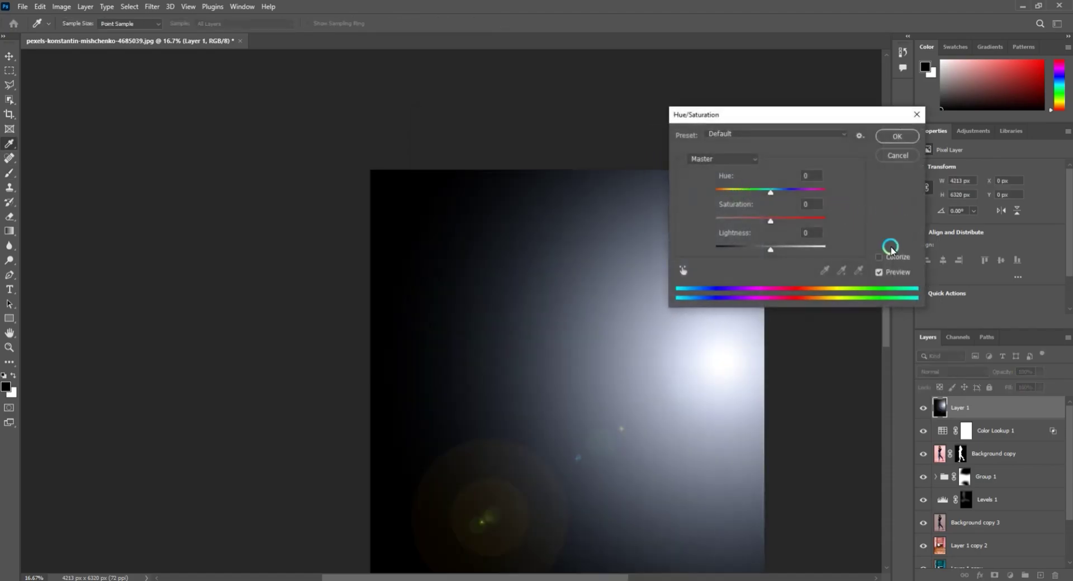
{"action": "left_click", "coordinate": [886, 259]}
{"action": "mouse_move", "coordinate": [771, 192]}
{"action": "left_mouse_down"}
{"action": "mouse_move", "coordinate": [834, 192]}
{"action": "mouse_move", "coordinate": [739, 192]}
{"action": "left_mouse_up"}
{"action": "left_click_drag", "start_coordinate": [783, 219], "coordinate": [802, 218]}
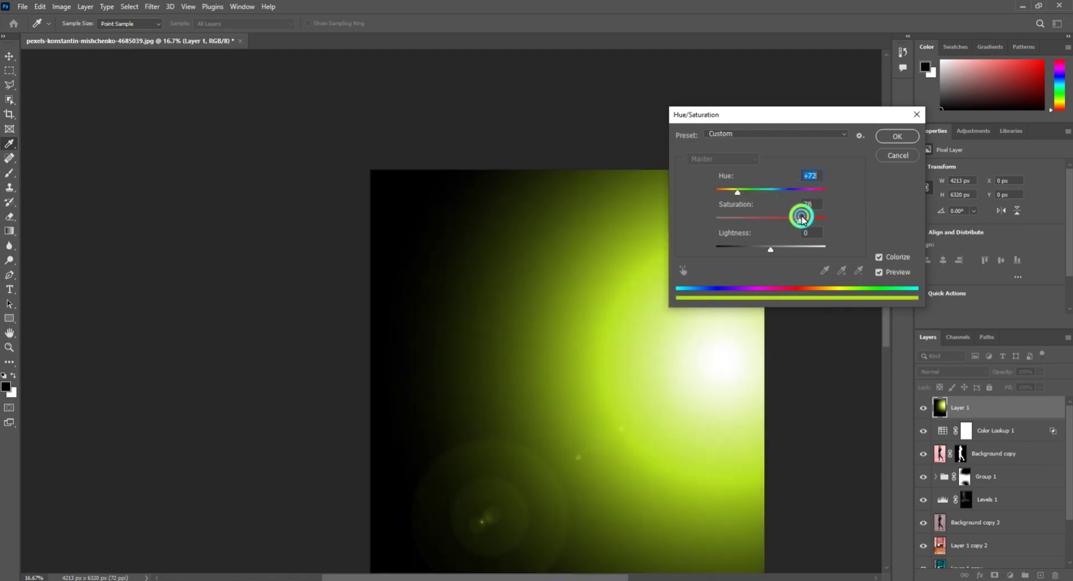
{"action": "left_click_drag", "start_coordinate": [729, 192], "coordinate": [720, 193]}
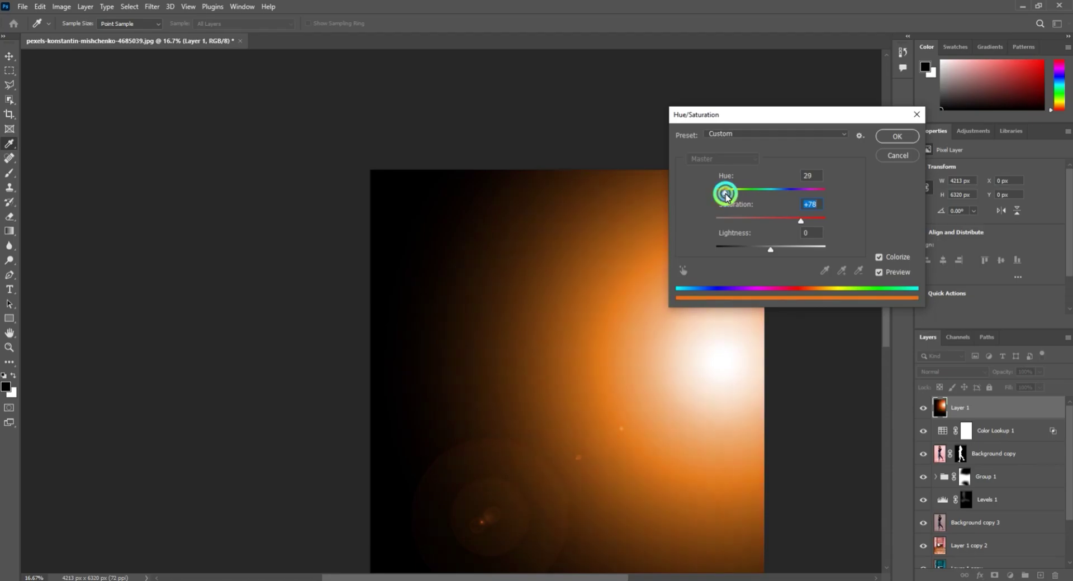
{"action": "left_click", "coordinate": [898, 136]}
Set the flare layer to Screen and move the glow up and right
{"action": "key", "text": "b"}
{"action": "left_click", "coordinate": [954, 372]}
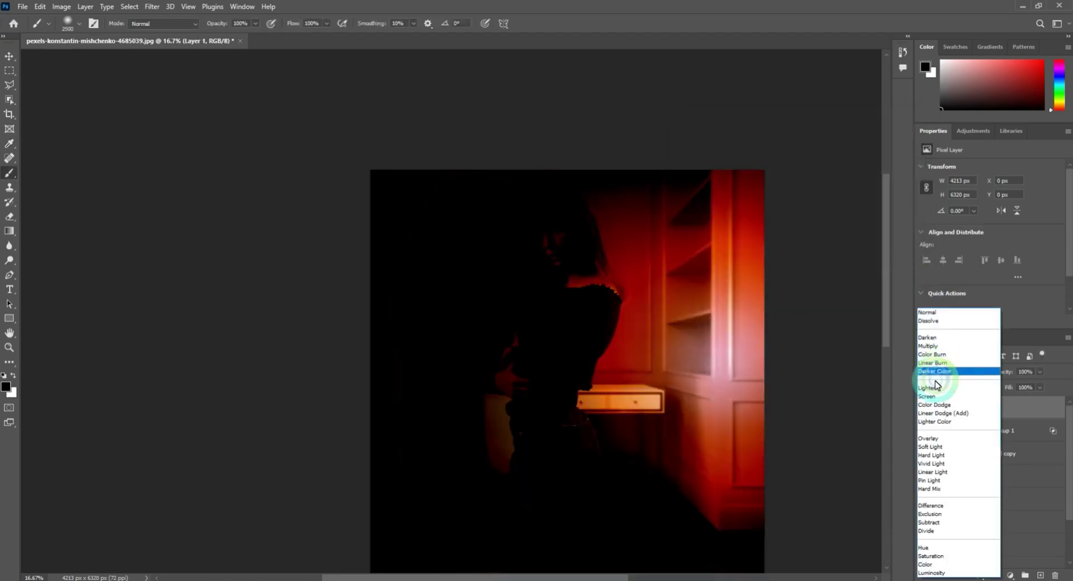
{"action": "left_click", "coordinate": [935, 391]}
{"action": "key", "text": "ctrl+minus"}
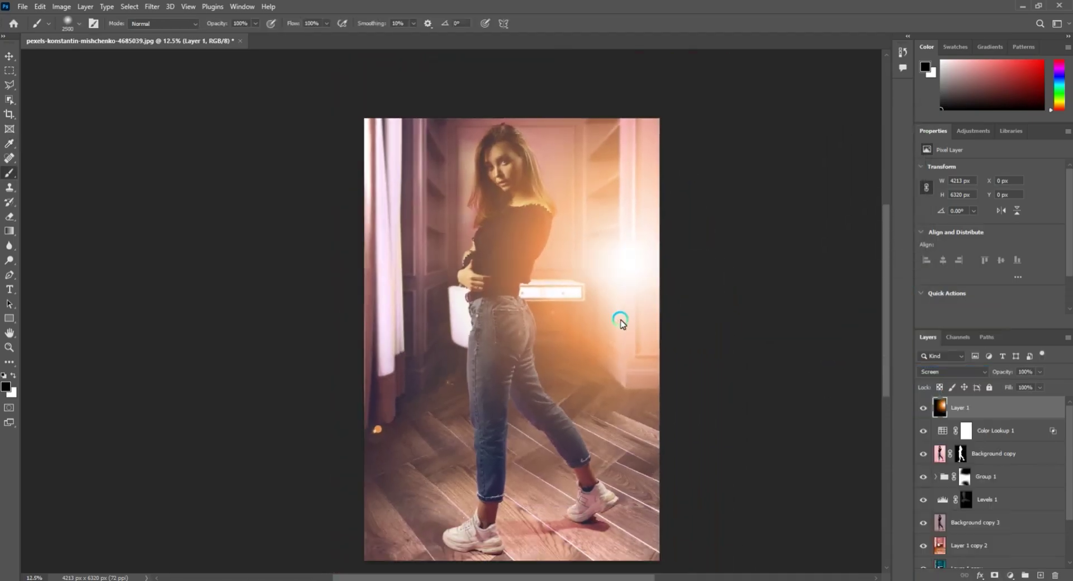
{"action": "key", "text": "ctrl+t"}
{"action": "left_click_drag", "start_coordinate": [551, 369], "coordinate": [642, 303]}
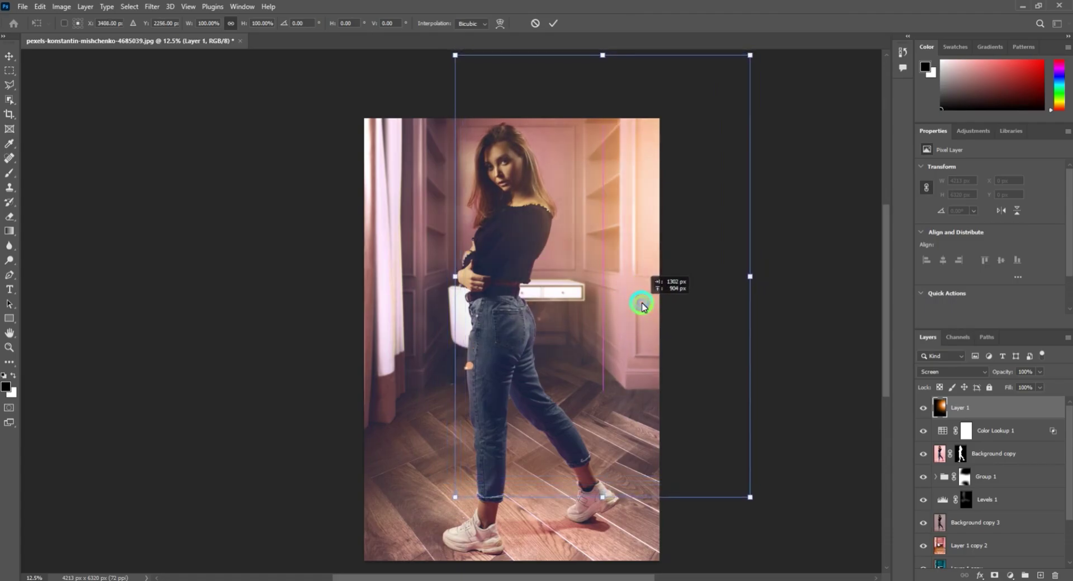
{"action": "key", "text": "Return"}
Soften the glow with a 9.4-pixel Gaussian Blur
{"action": "key", "text": "alt+t"}
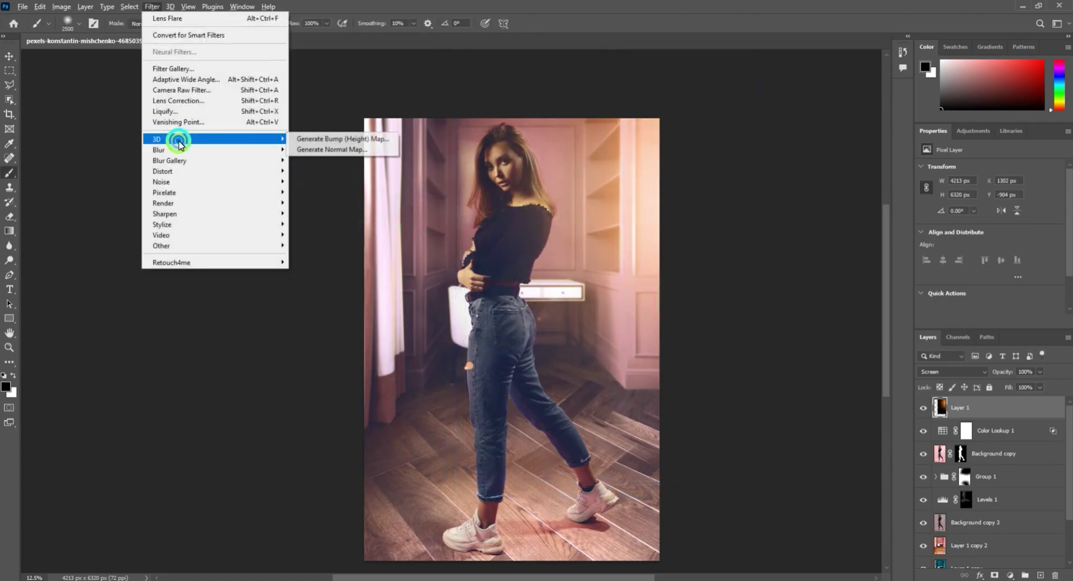
{"action": "left_click", "coordinate": [353, 192]}
{"action": "left_click", "coordinate": [713, 288]}
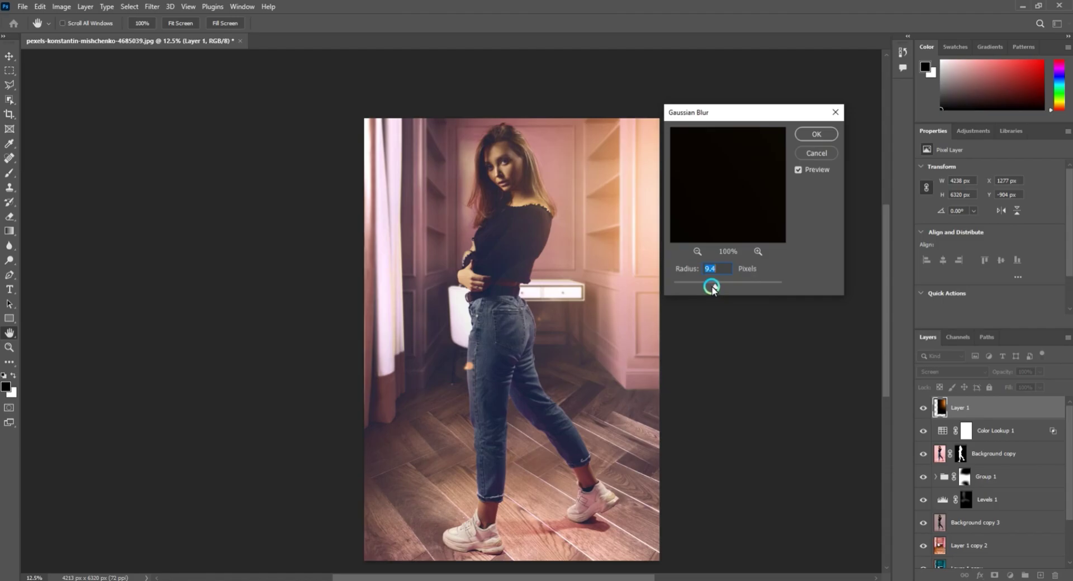
{"action": "left_click", "coordinate": [818, 134]}
Add a Levels adjustment above Background copy with output white lowered to 87 and mask inverted
{"action": "left_click", "coordinate": [992, 453]}
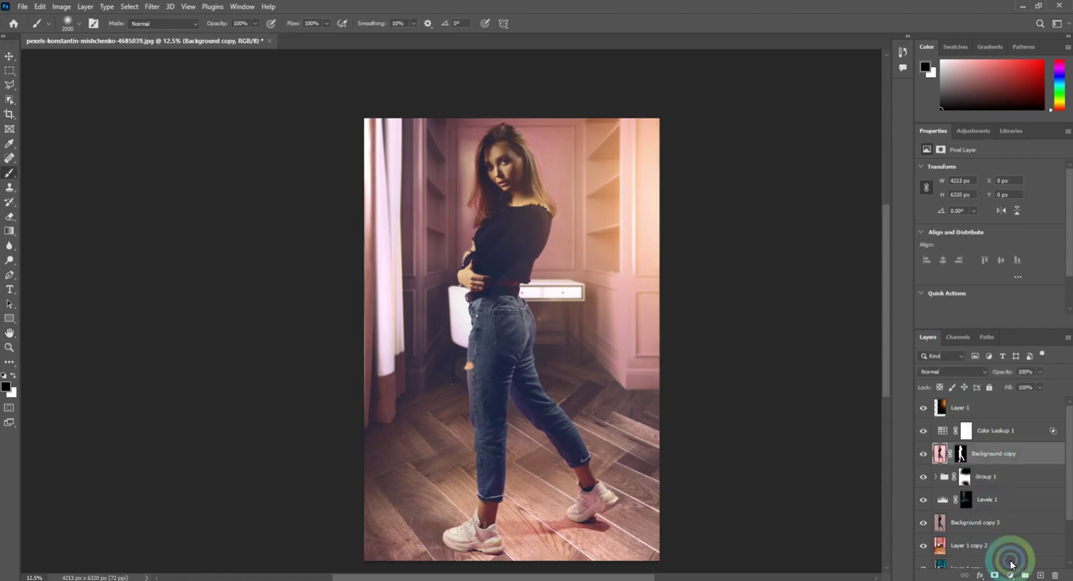
{"action": "key", "text": "b"}
{"action": "left_click", "coordinate": [1010, 576]}
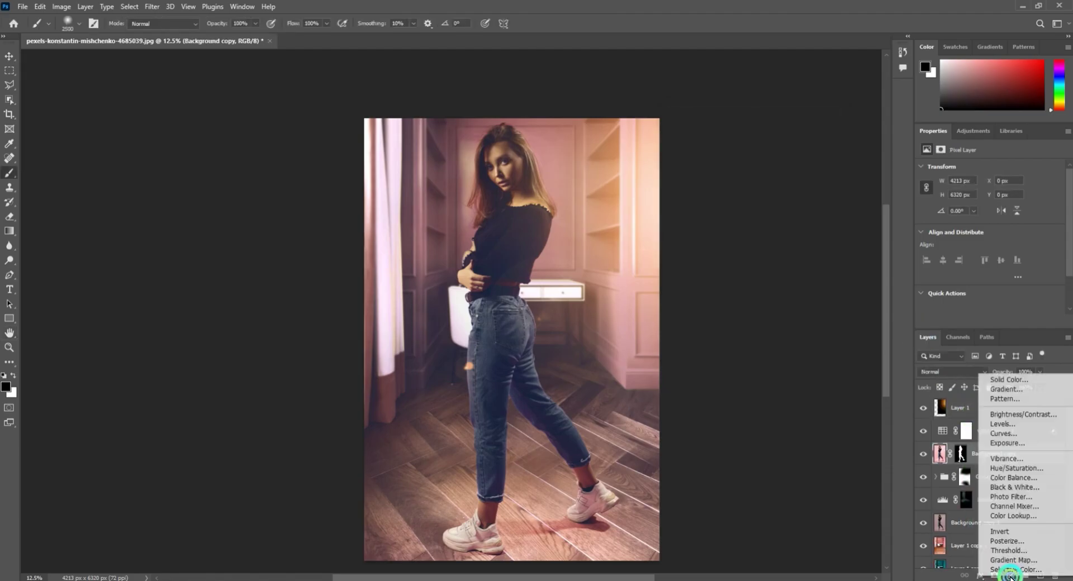
{"action": "left_click", "coordinate": [1002, 424]}
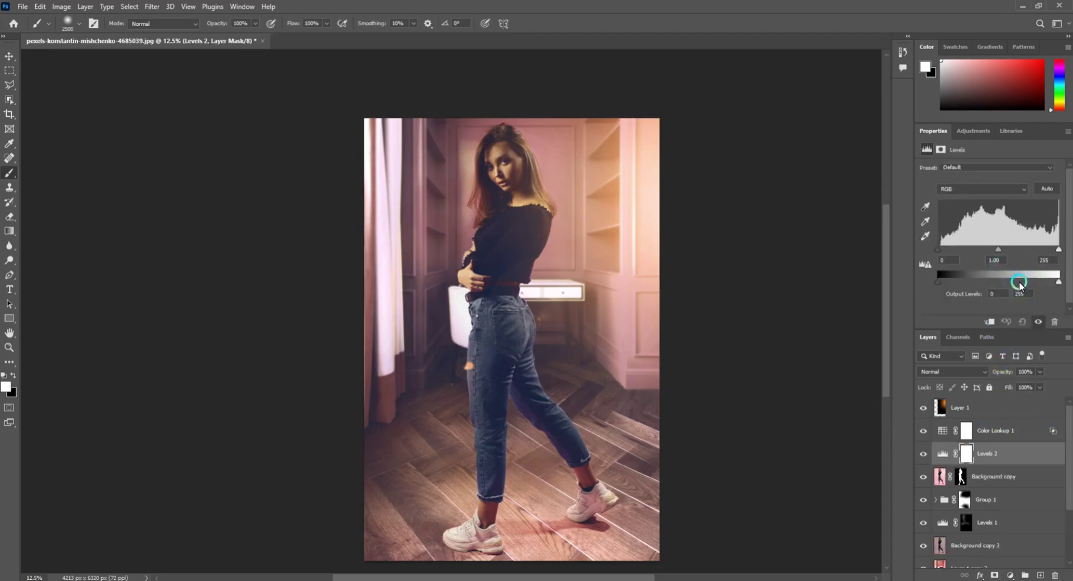
{"action": "left_click_drag", "start_coordinate": [1060, 278], "coordinate": [979, 279]}
{"action": "left_click", "coordinate": [1009, 454]}
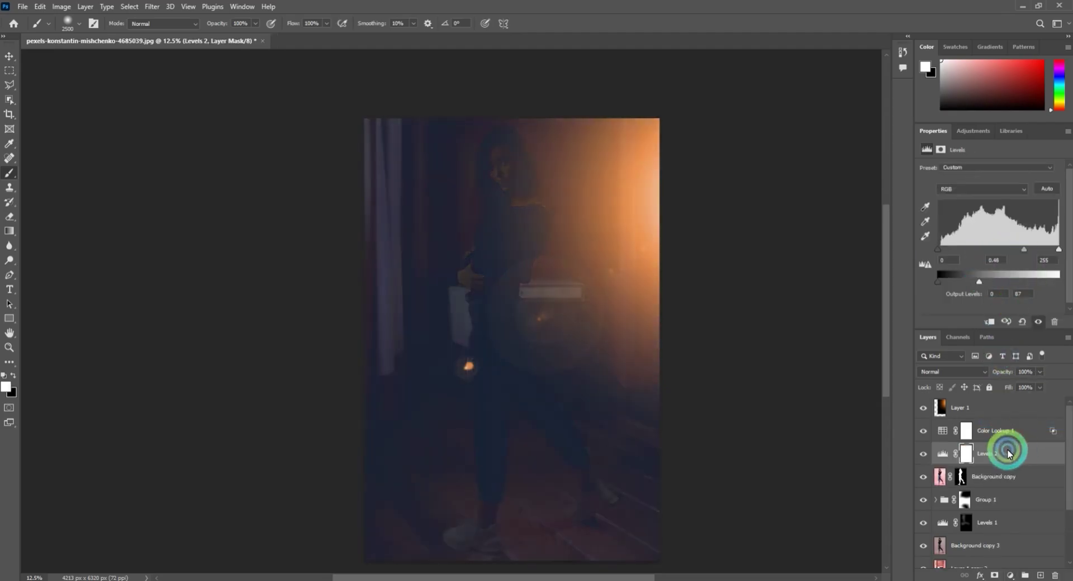
{"action": "key", "text": "ctrl+i"}
Paint the darkening onto the left edge near the curtains and set it to 58% opacity
{"action": "mouse_move", "coordinate": [348, 352]}
{"action": "left_mouse_down"}
{"action": "mouse_move", "coordinate": [321, 488]}
{"action": "mouse_move", "coordinate": [309, 345]}
{"action": "mouse_move", "coordinate": [343, 59]}
{"action": "mouse_move", "coordinate": [343, 168]}
{"action": "mouse_move", "coordinate": [276, 348]}
{"action": "left_mouse_up"}
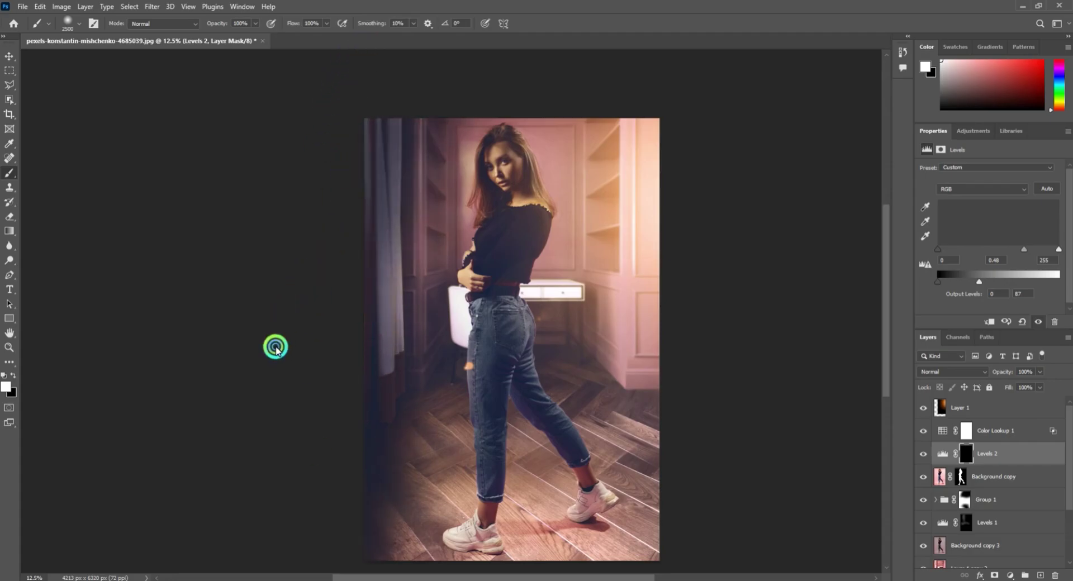
{"action": "left_click_drag", "start_coordinate": [311, 316], "coordinate": [302, 371]}
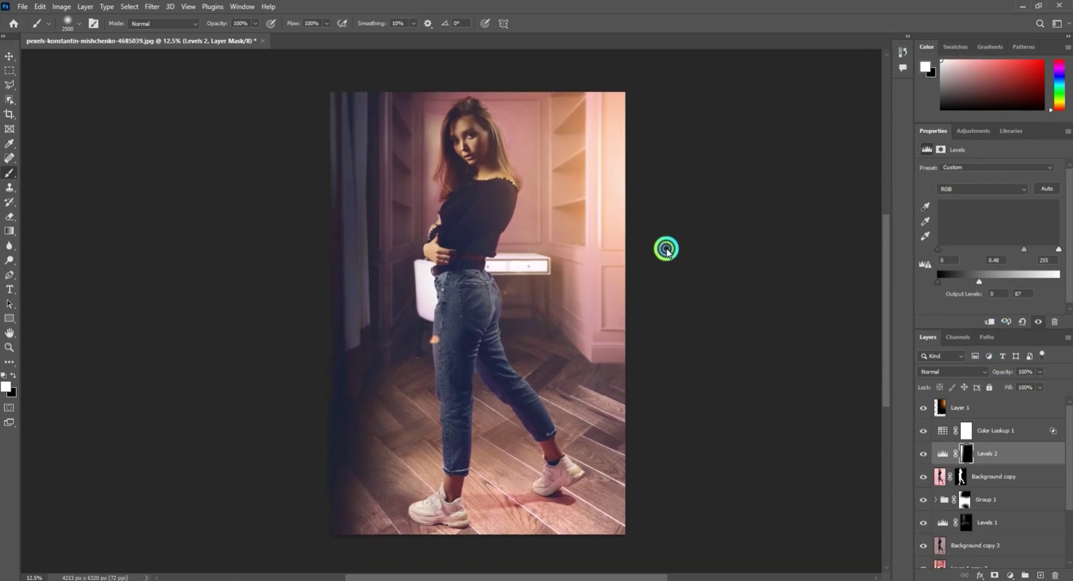
{"action": "left_click", "coordinate": [1040, 371]}
{"action": "left_click_drag", "start_coordinate": [1030, 385], "coordinate": [1019, 388]}
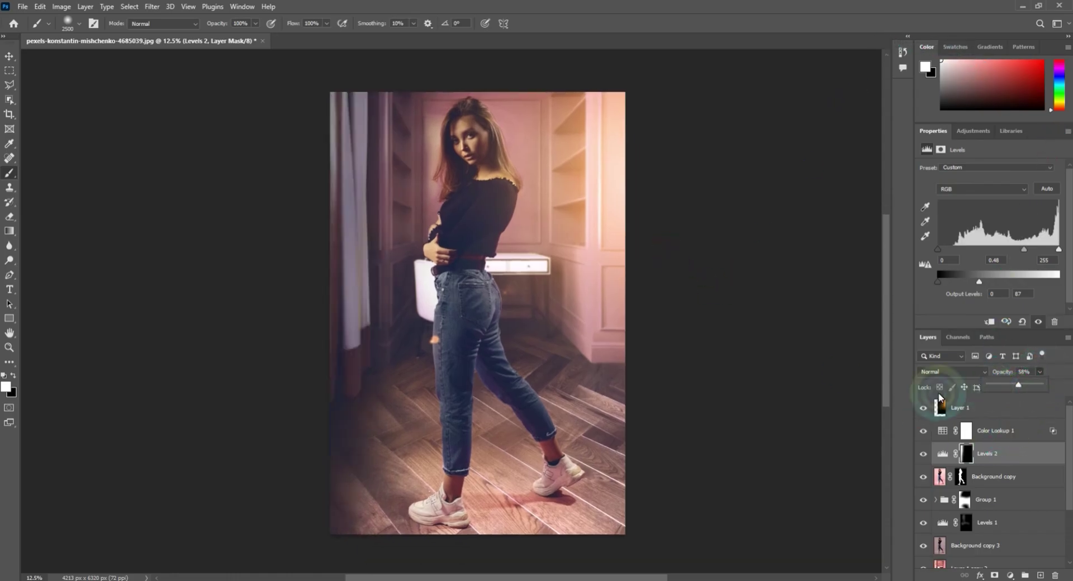
{"action": "key", "text": "ctrl+minus"}
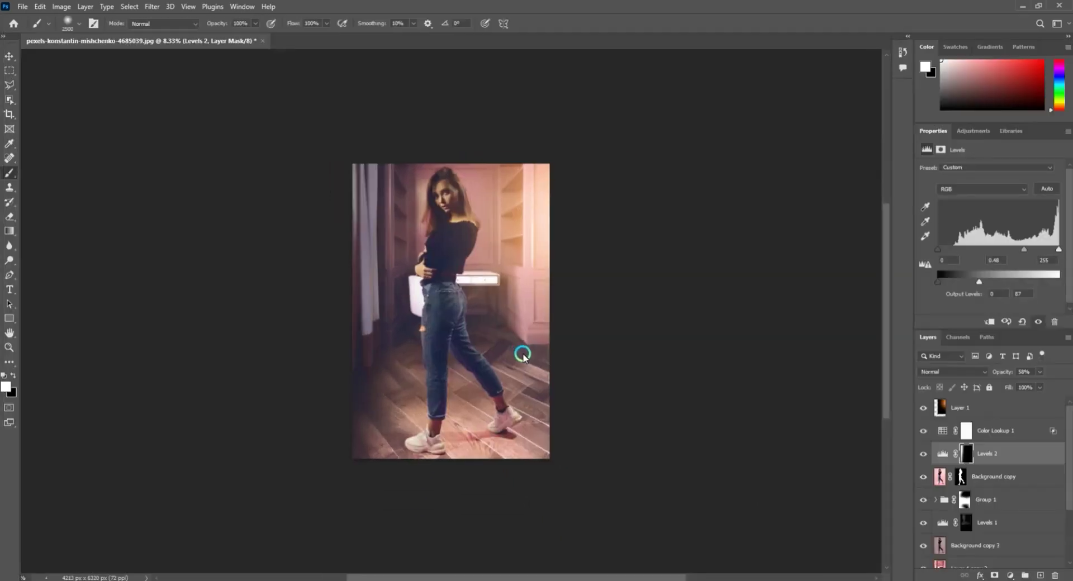
{"action": "key", "text": "ctrl+plus"}
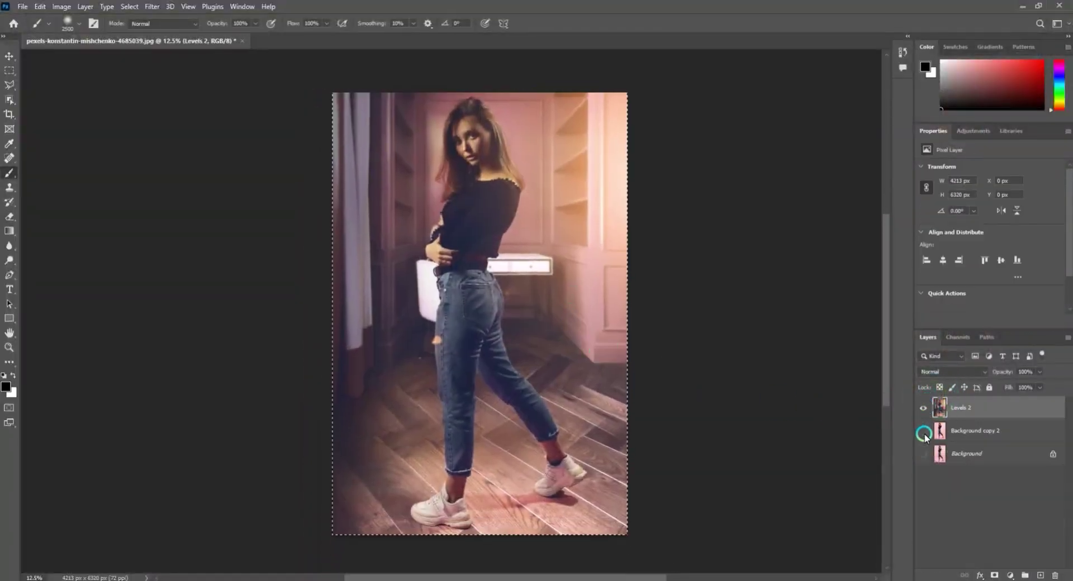
{"action": "left_click", "coordinate": [924, 453]}
{"action": "left_click", "coordinate": [924, 408]}
{"action": "left_click", "coordinate": [924, 409]}
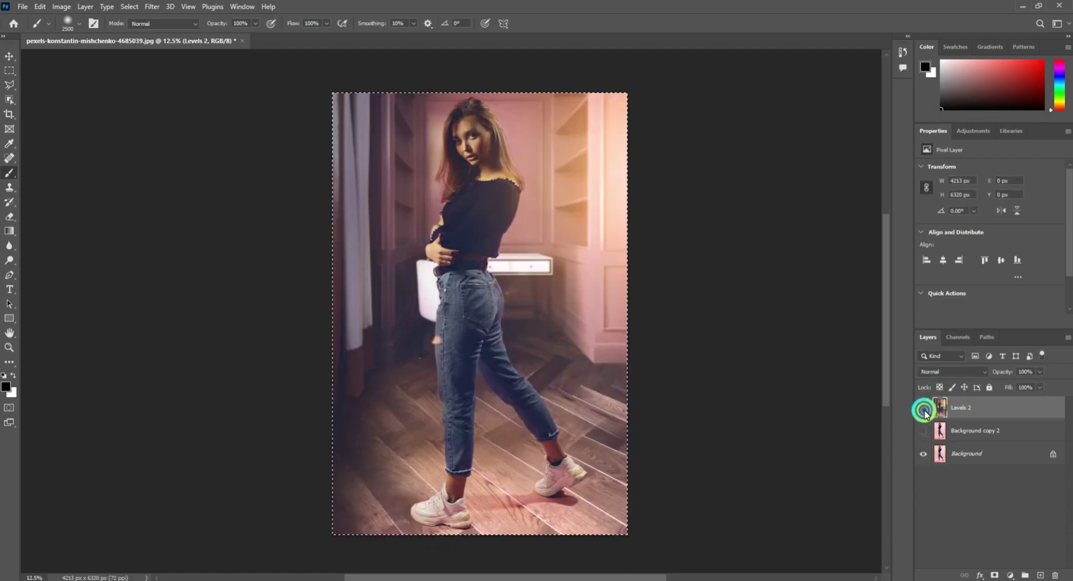
{"action": "left_click", "coordinate": [923, 409]}
{"action": "left_click", "coordinate": [923, 409]}
{"action": "left_click", "coordinate": [924, 408]}
{"action": "left_click", "coordinate": [924, 409]}
{"action": "left_click", "coordinate": [924, 409]}
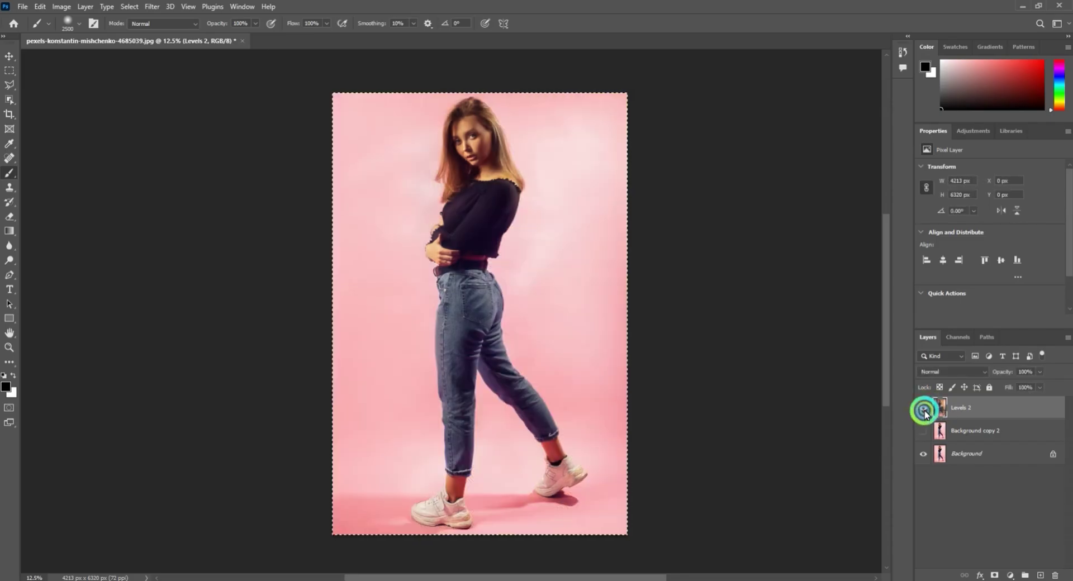
{"action": "left_click", "coordinate": [923, 408]}
{"action": "left_click", "coordinate": [924, 409]}
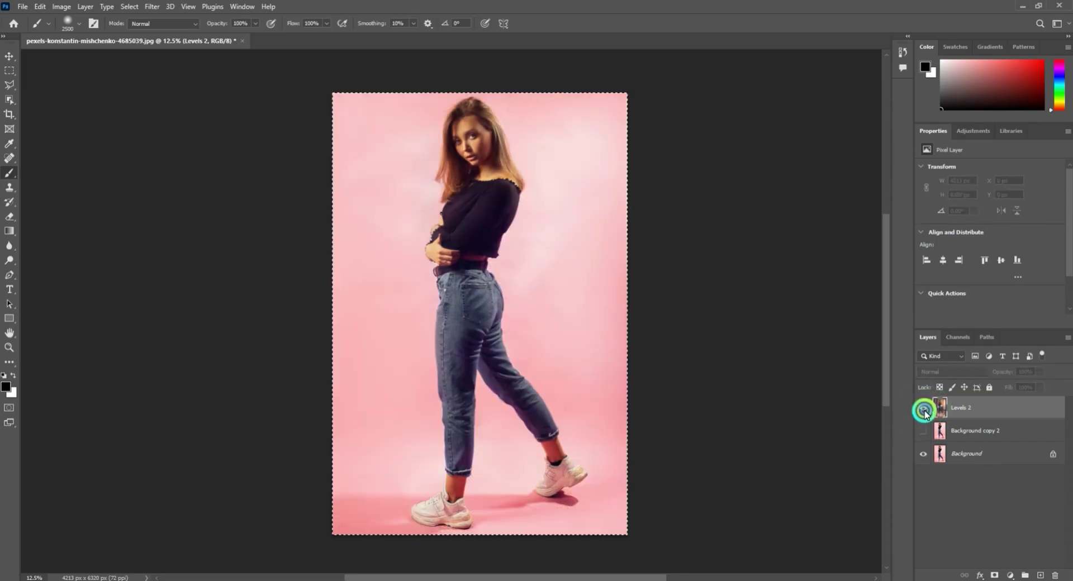
{"action": "left_click", "coordinate": [924, 409]}
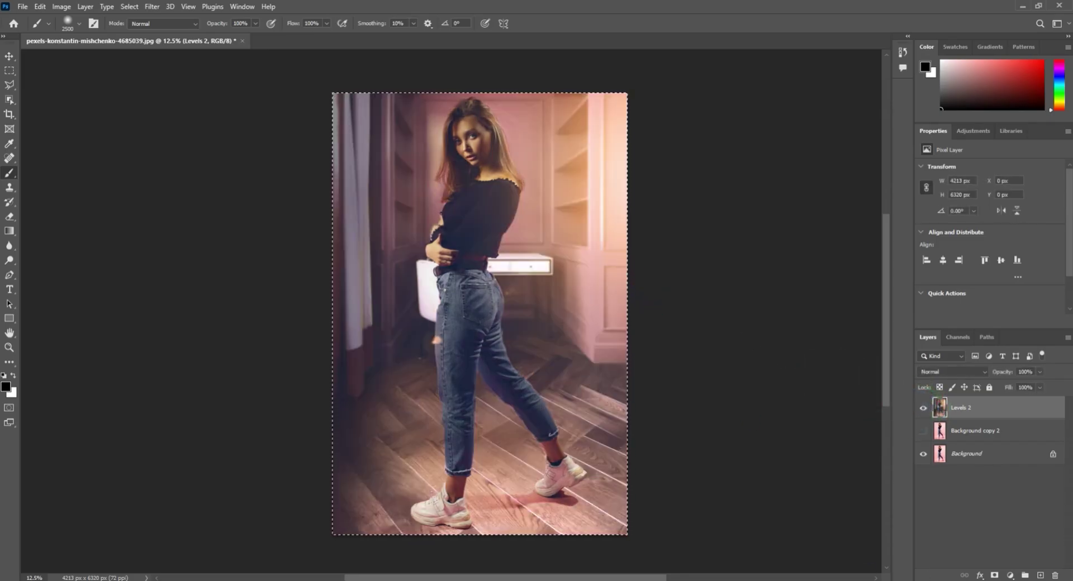